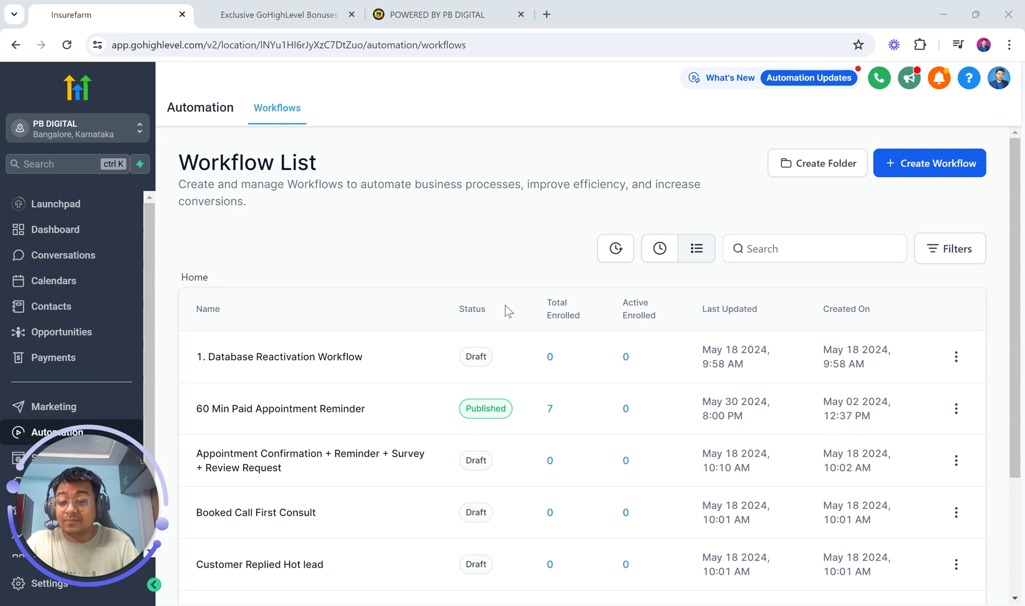
# - Switch from the GoHighLevel Workflow List to the 'POWERED BY PB DIGITAL' homepage tab
pyautogui.click(448, 6)
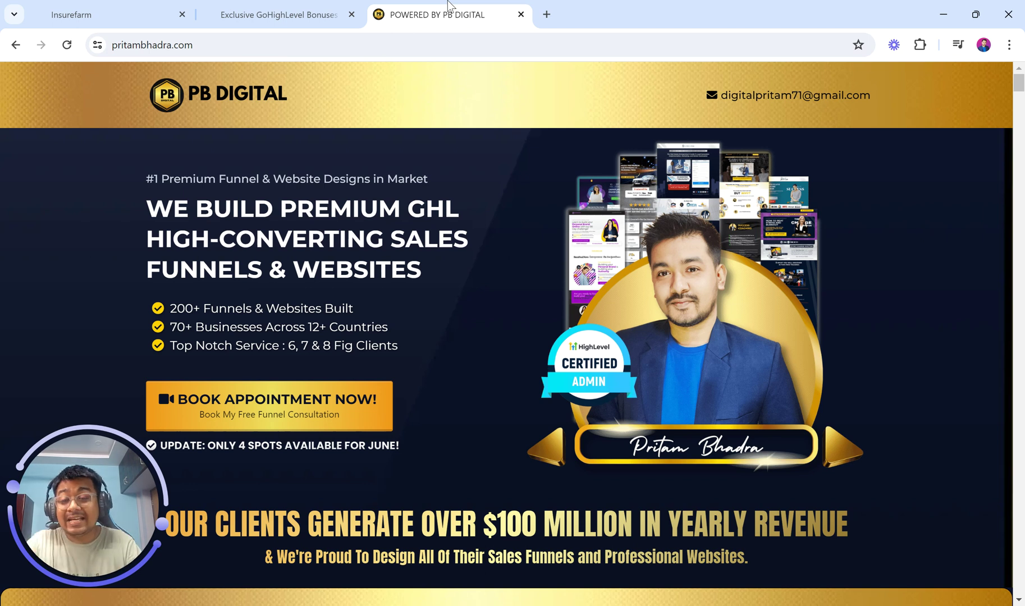
# - Switch to the Exclusive GoHighLevel Bonuses page tab
pyautogui.click(202, 47)
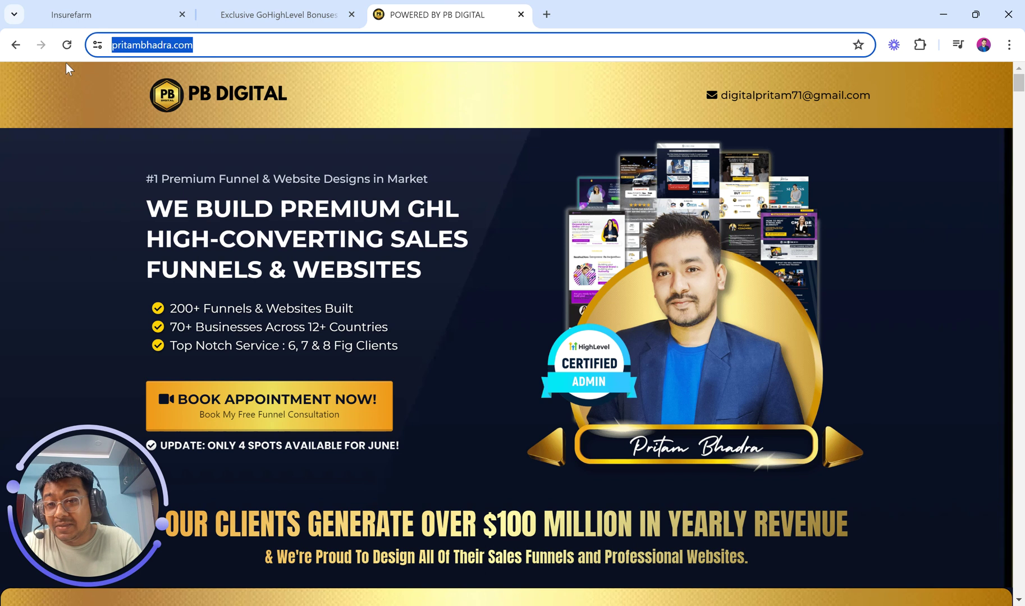
pyautogui.click(306, 11)
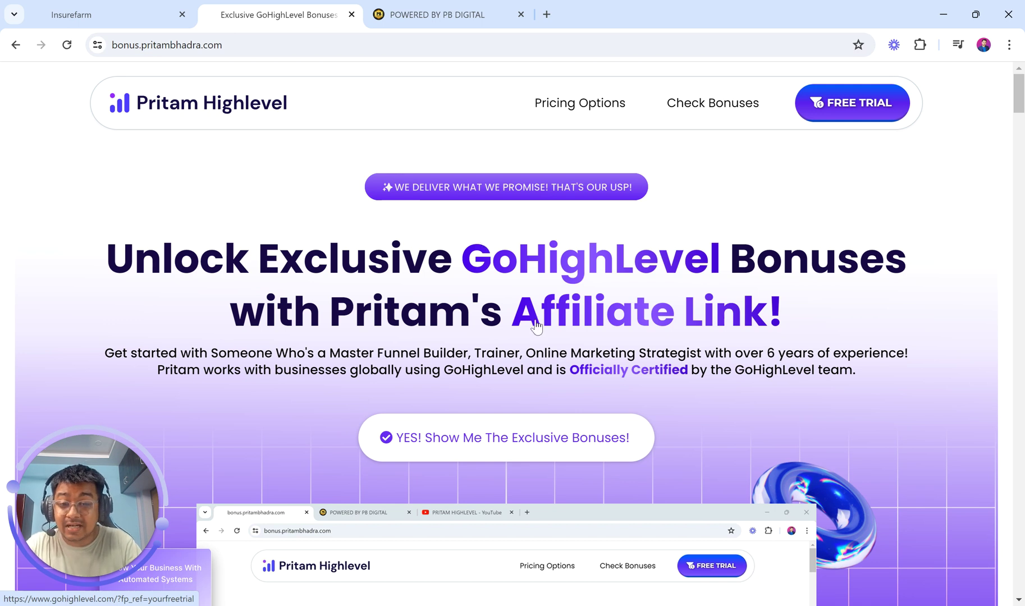
pyautogui.click(123, 53)
pyautogui.hotkey('ctrl', 'a')
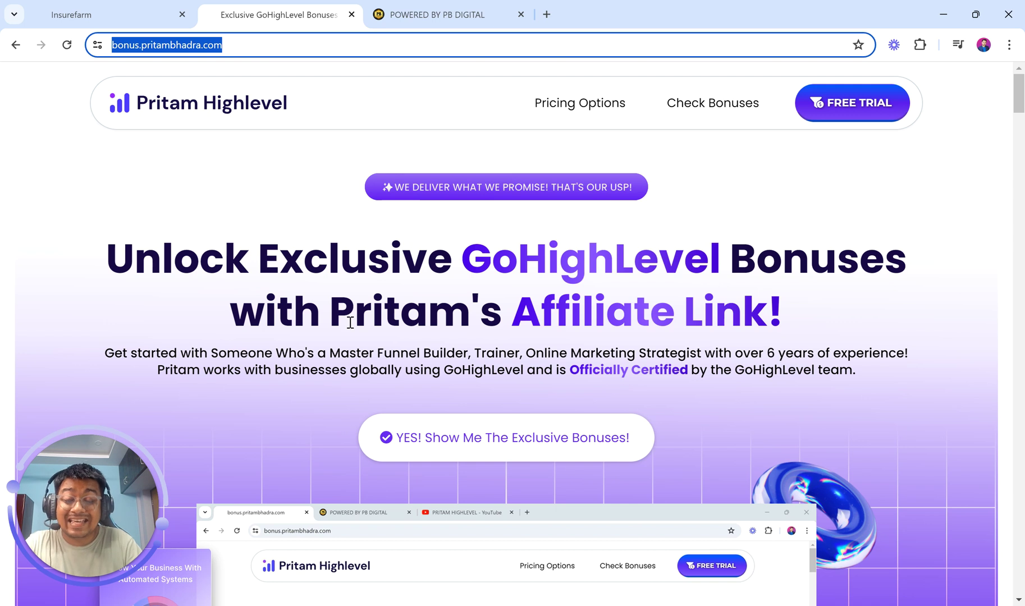
pyautogui.scroll(-1, 477, 348)
pyautogui.scroll(1, 478, 348)
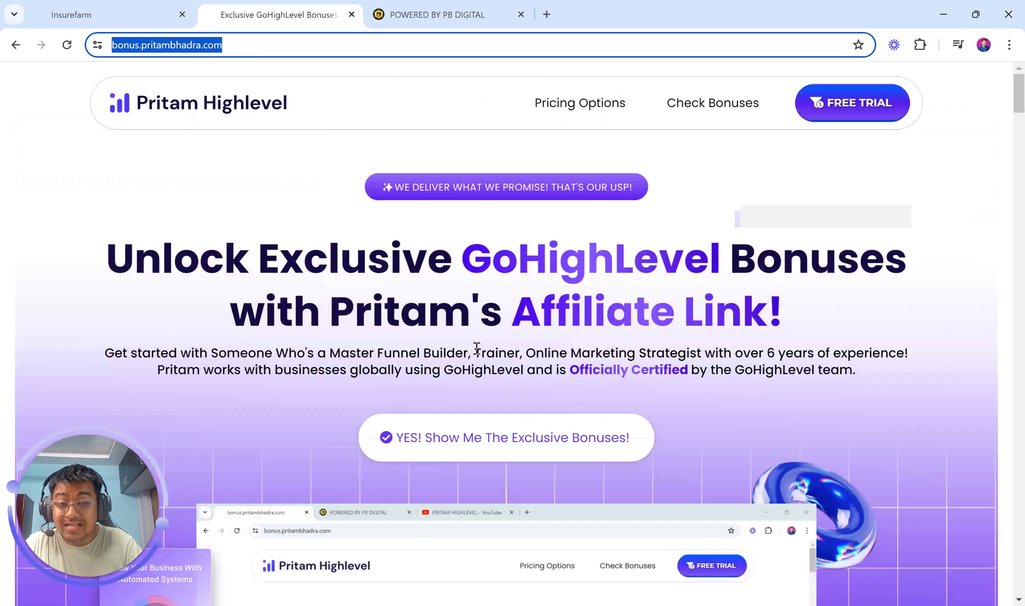
# - Browse the exclusive bonuses and pricing sections, then go back to the GoHighLevel workflow list
pyautogui.click(557, 431)
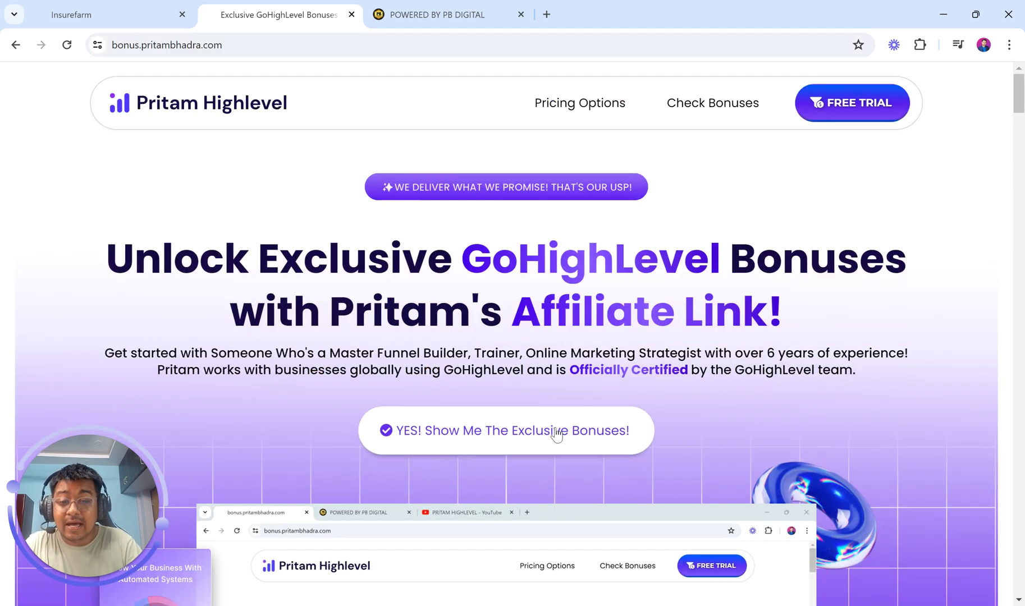
pyautogui.scroll(-10, 556, 427)
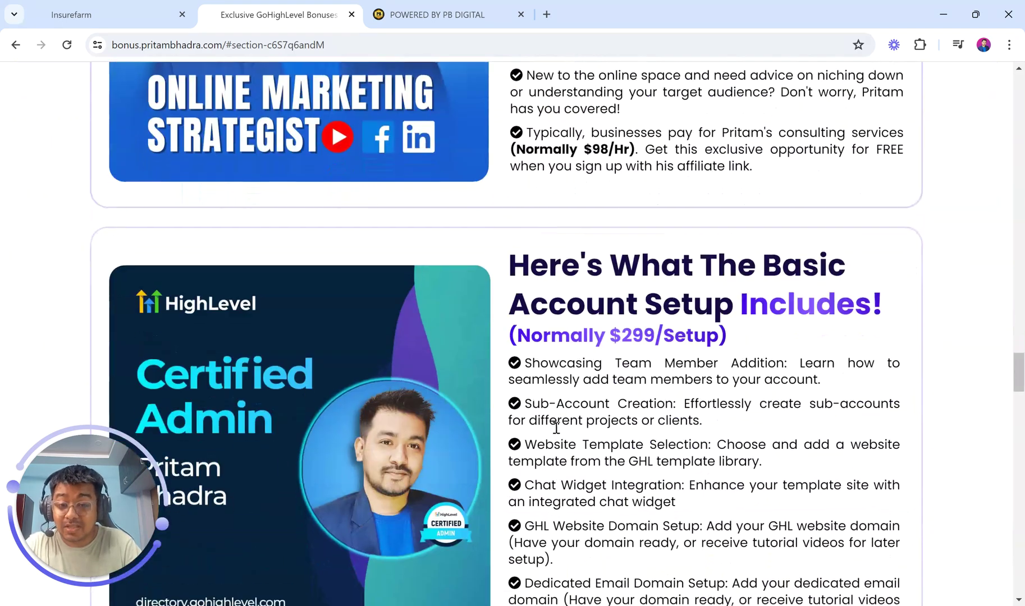
pyautogui.scroll(-13, 556, 428)
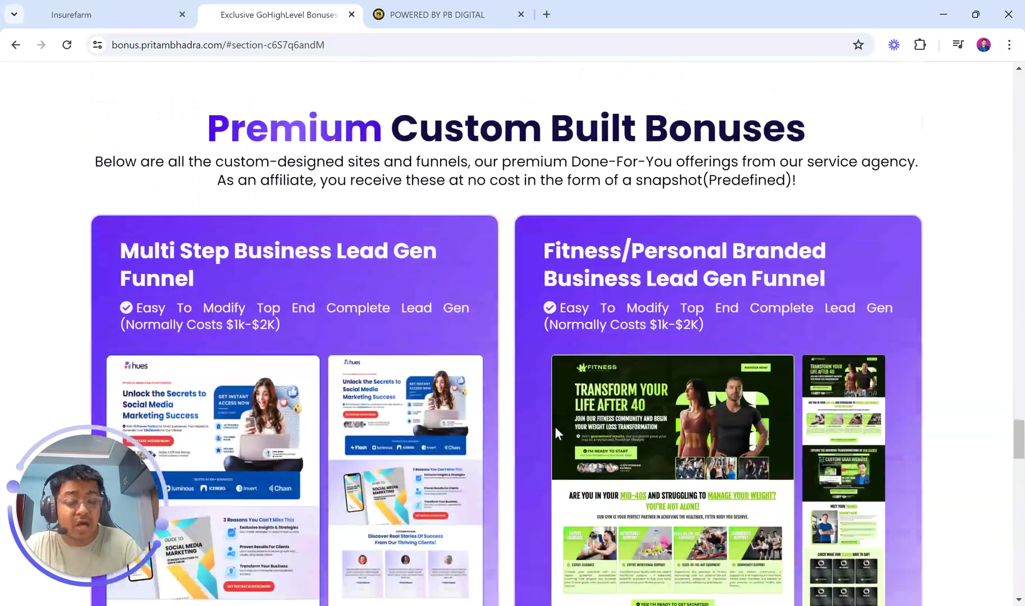
pyautogui.scroll(-15, 556, 426)
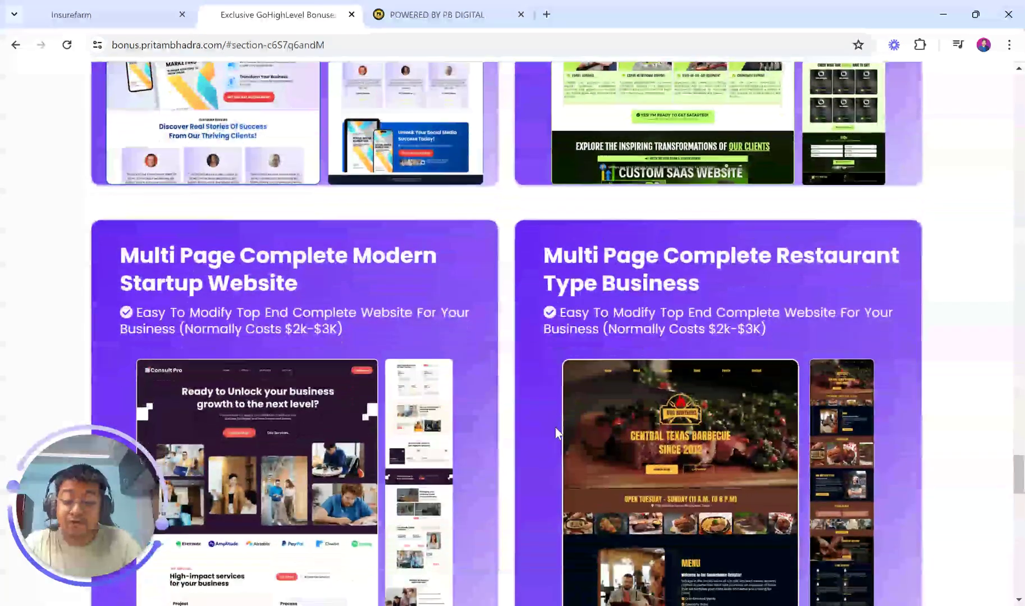
pyautogui.scroll(-15, 556, 428)
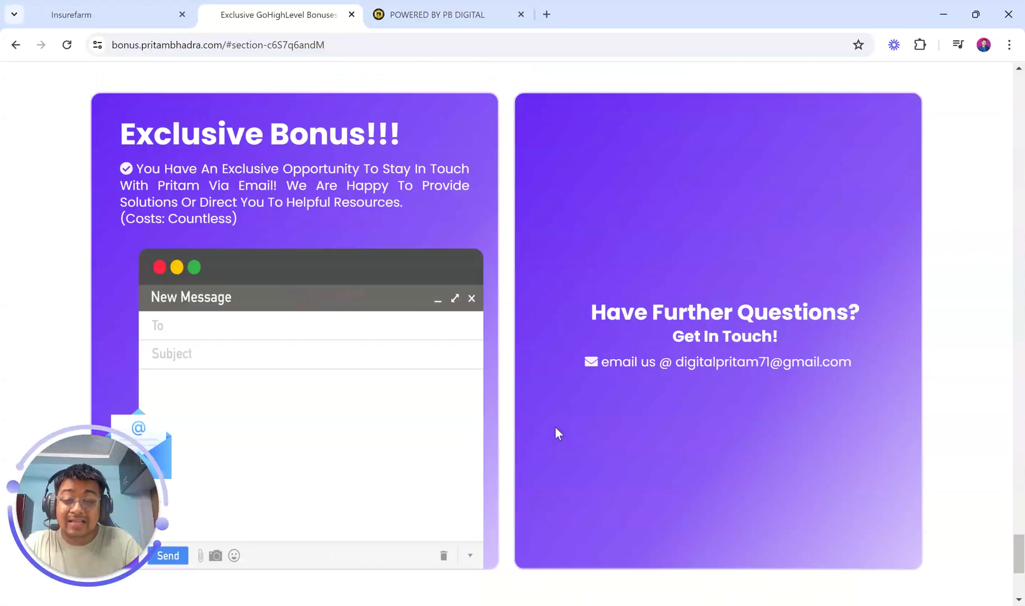
pyautogui.scroll(-2, 556, 428)
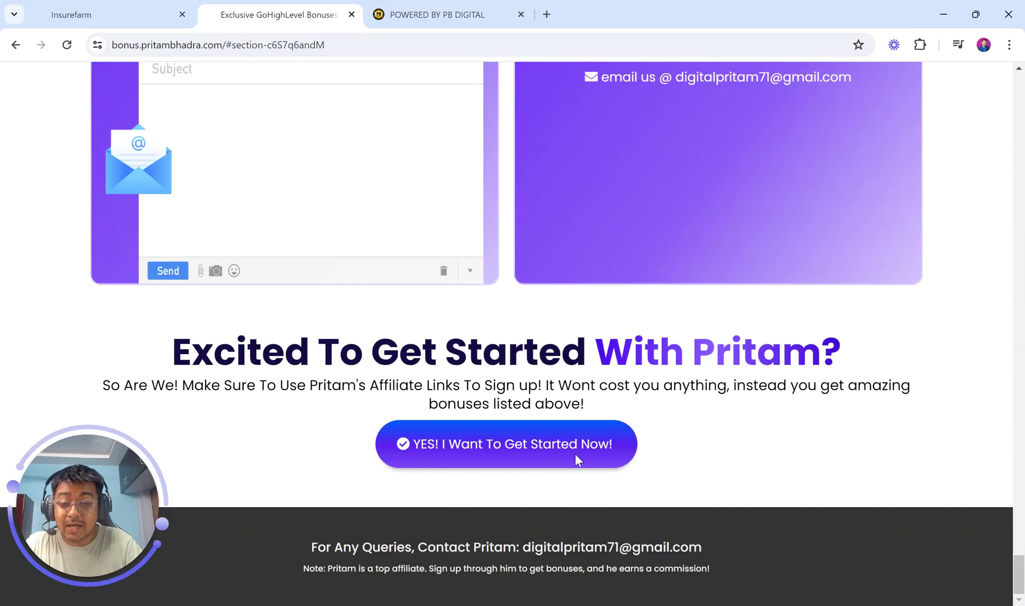
pyautogui.click(576, 456)
pyautogui.scroll(15, 576, 458)
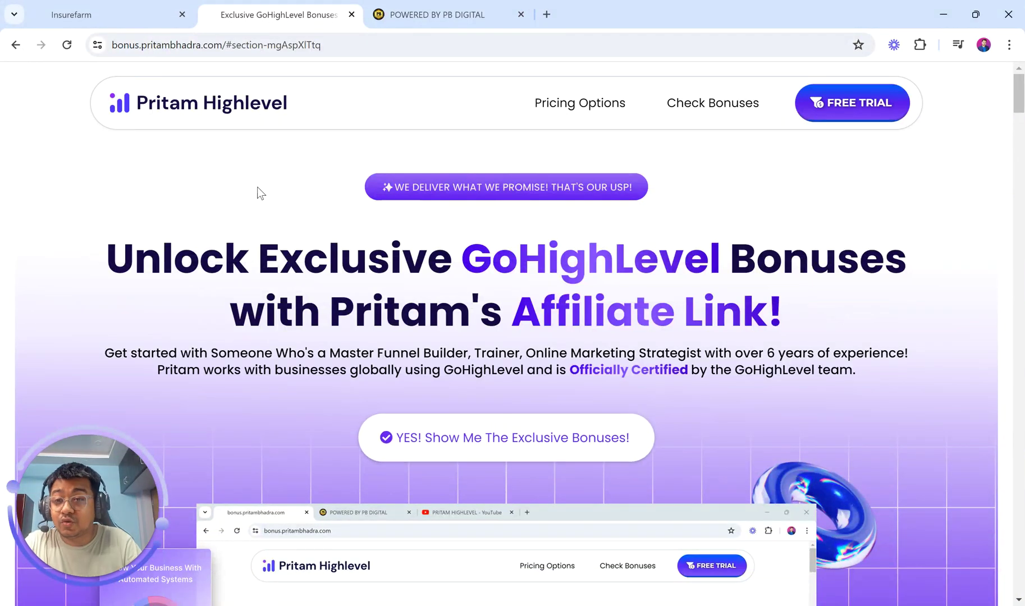
pyautogui.click(141, 7)
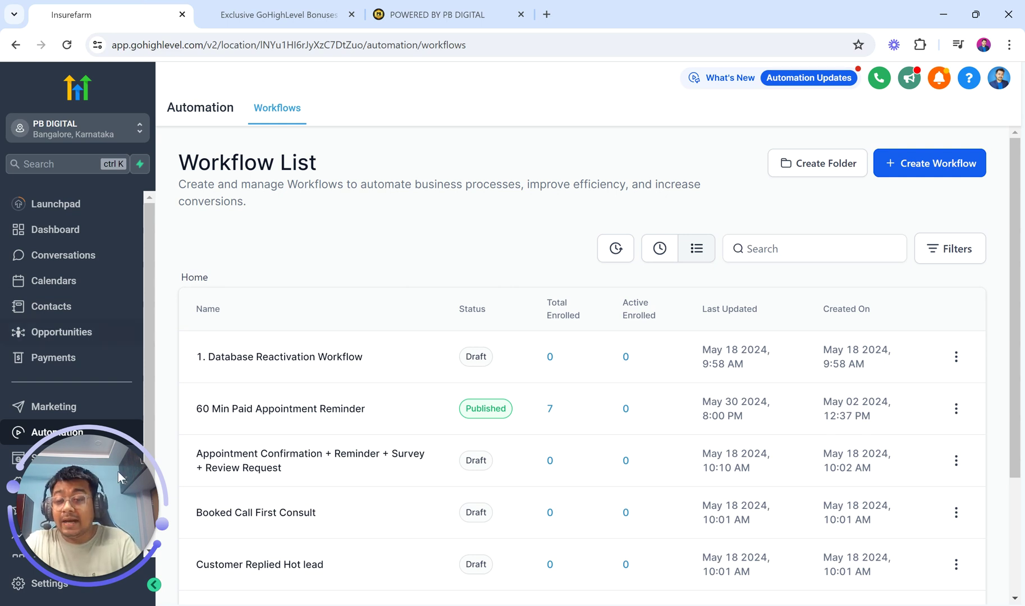
# - Go to Sites > Forms > Builder and open Form 0 in the form builder
pyautogui.moveTo(147, 499); pyautogui.dragTo(955, 484)
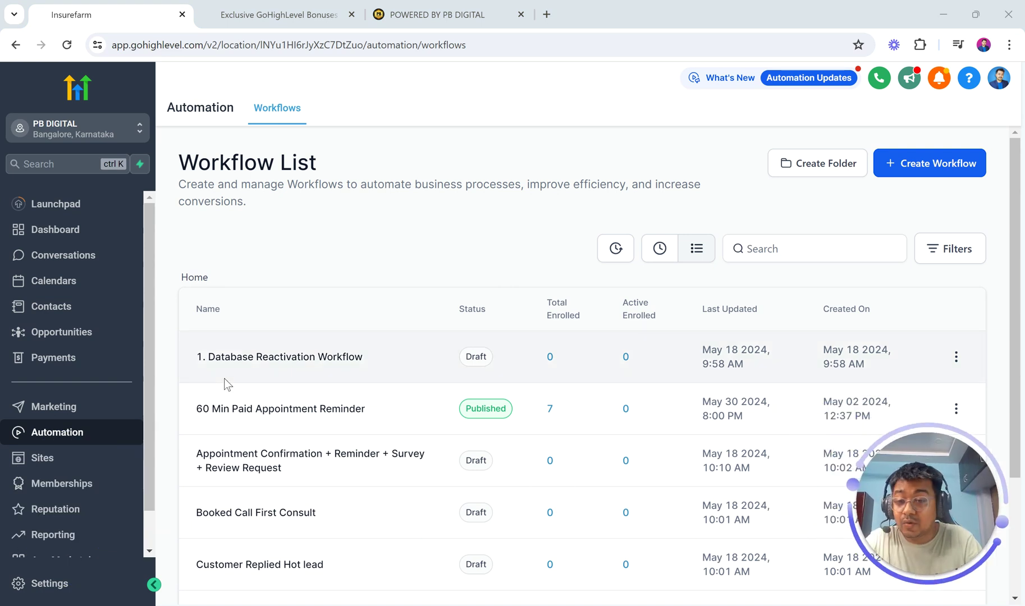
pyautogui.click(65, 462)
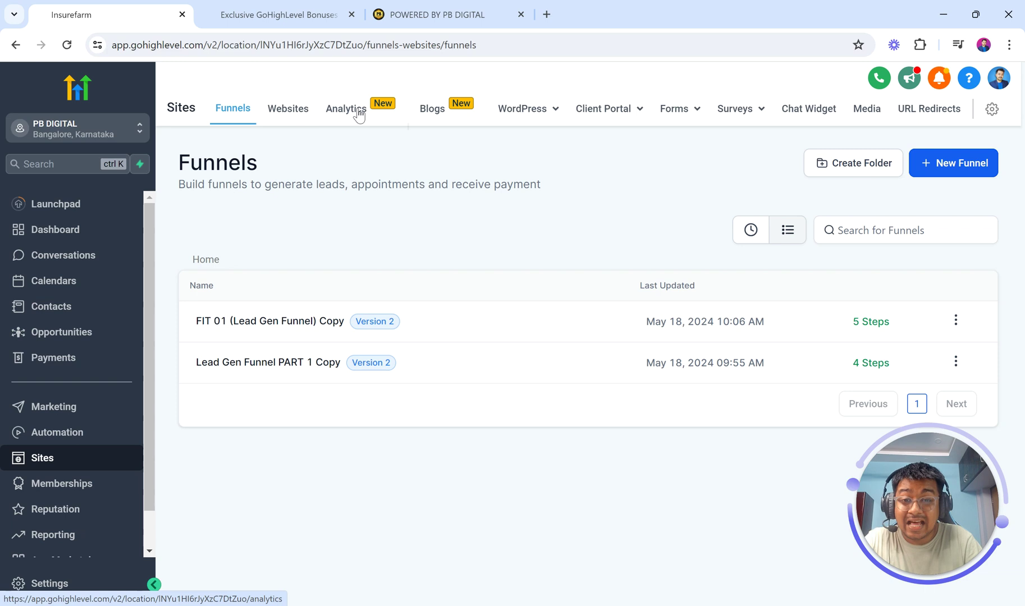
pyautogui.moveTo(545, 120)
pyautogui.moveTo(693, 113)
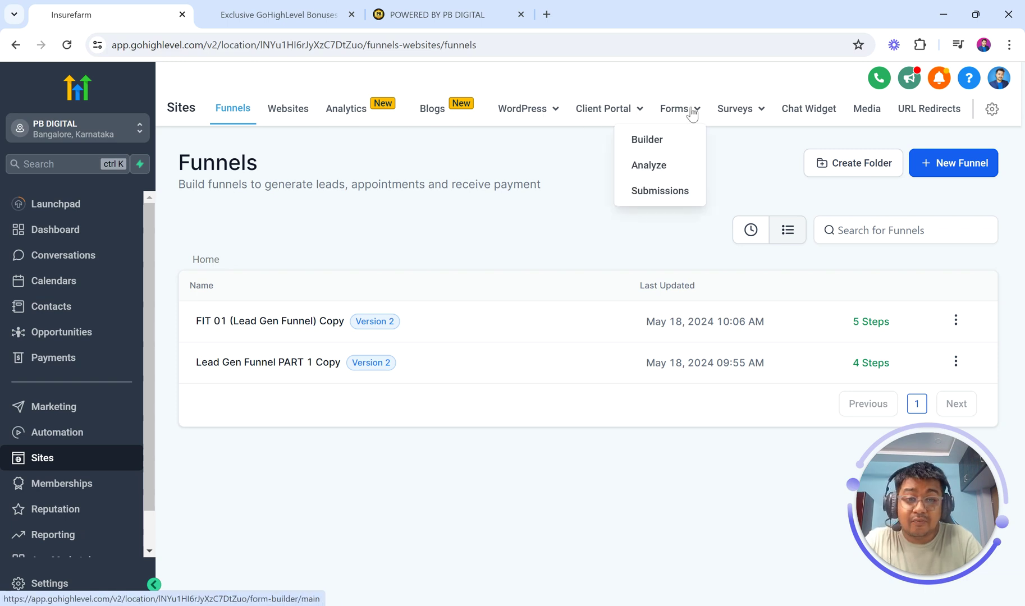
pyautogui.click(651, 142)
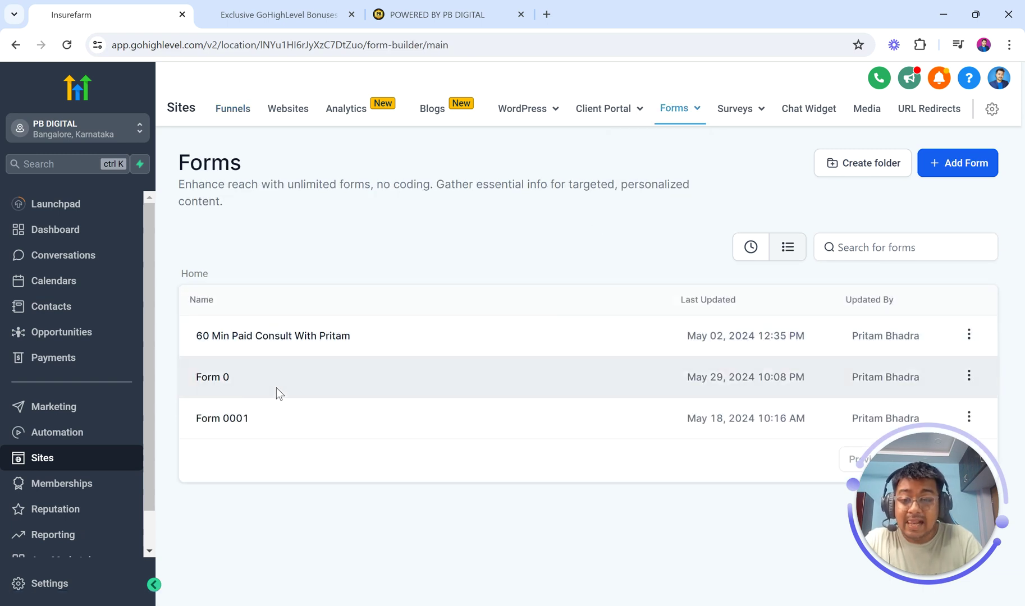
pyautogui.click(209, 378)
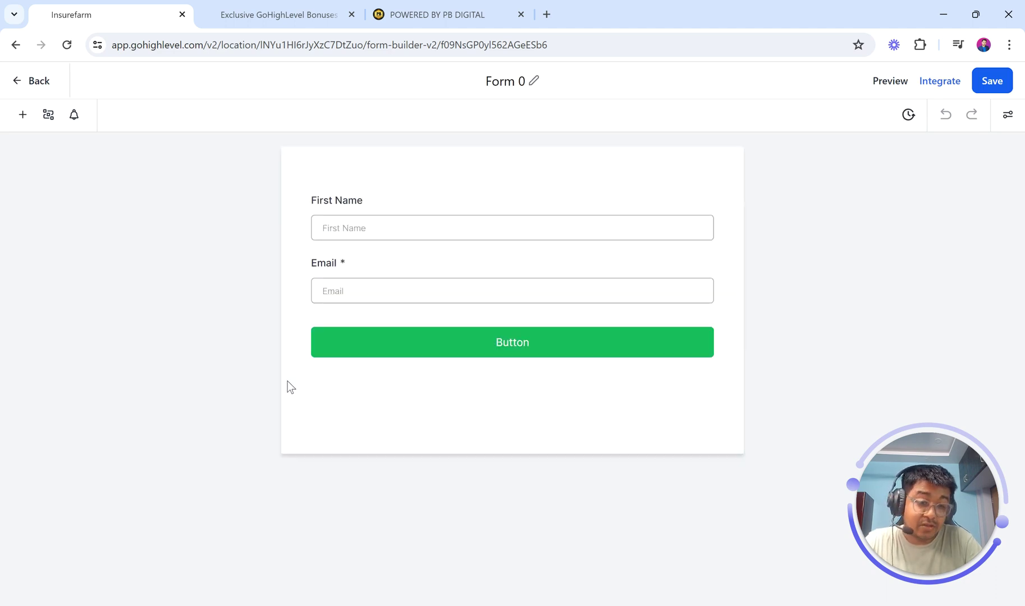
# - Retitle Form 0 as 'Lead Gen Automation' and show the Add Form Element library
pyautogui.click(498, 83)
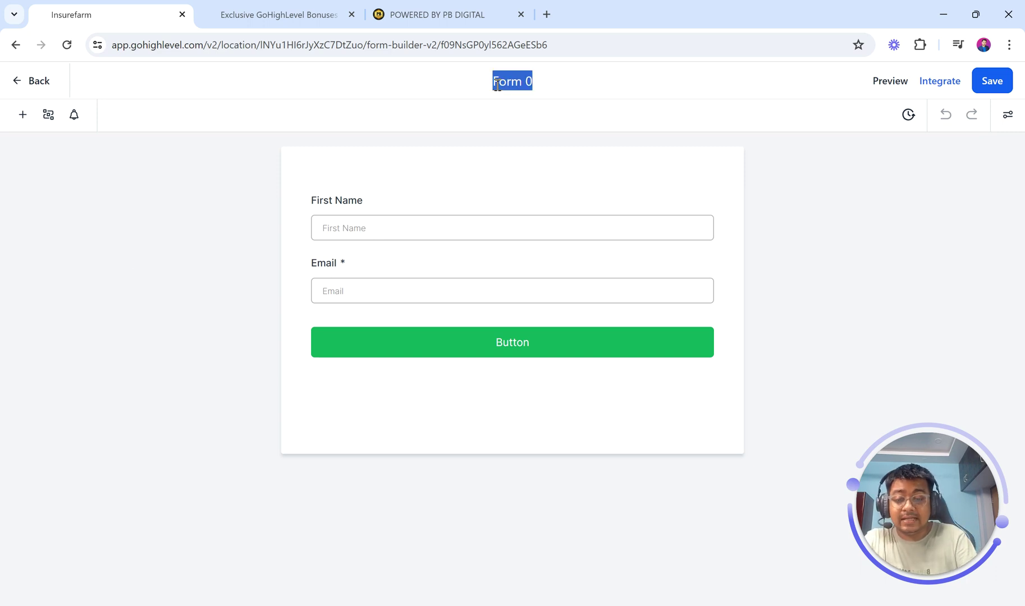
pyautogui.write('You')
pyautogui.press('BackSpace')
pyautogui.press('BackSpace')
pyautogui.press('BackSpace')
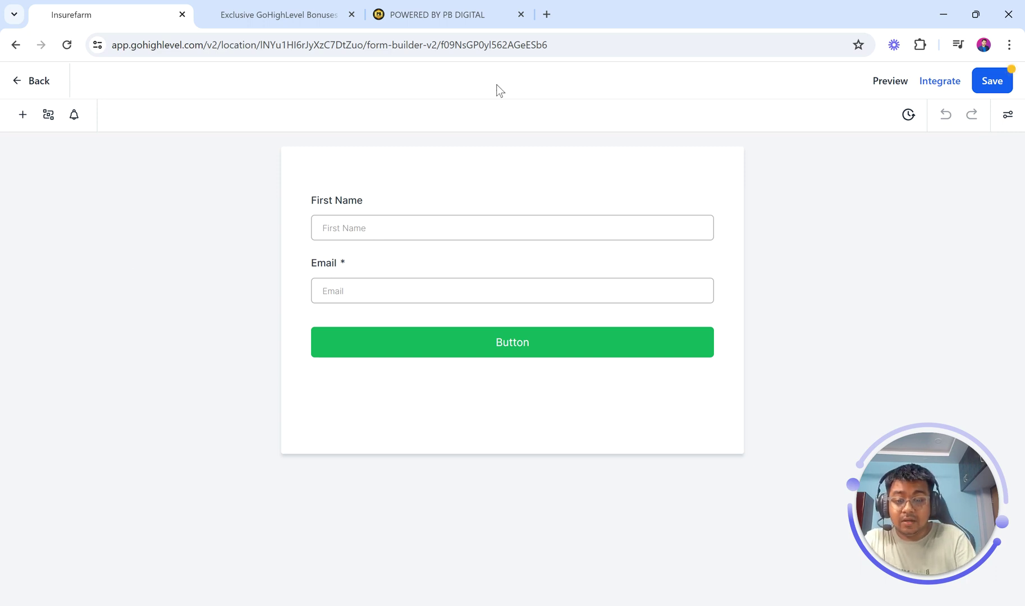
pyautogui.write('Lead gen Automation')
pyautogui.click(489, 83)
pyautogui.press('BackSpace')
pyautogui.write('G')
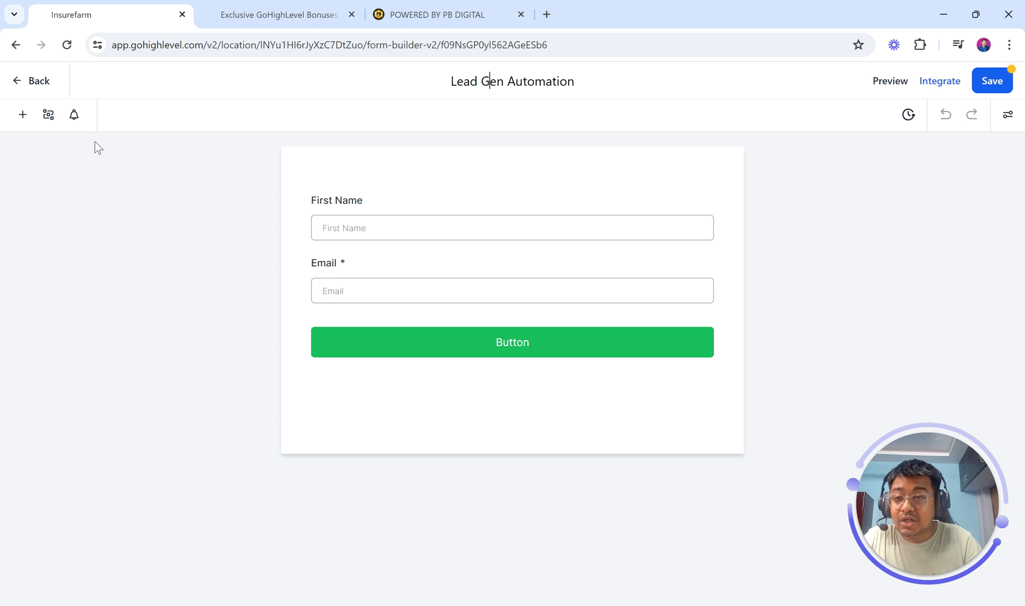
pyautogui.click(22, 115)
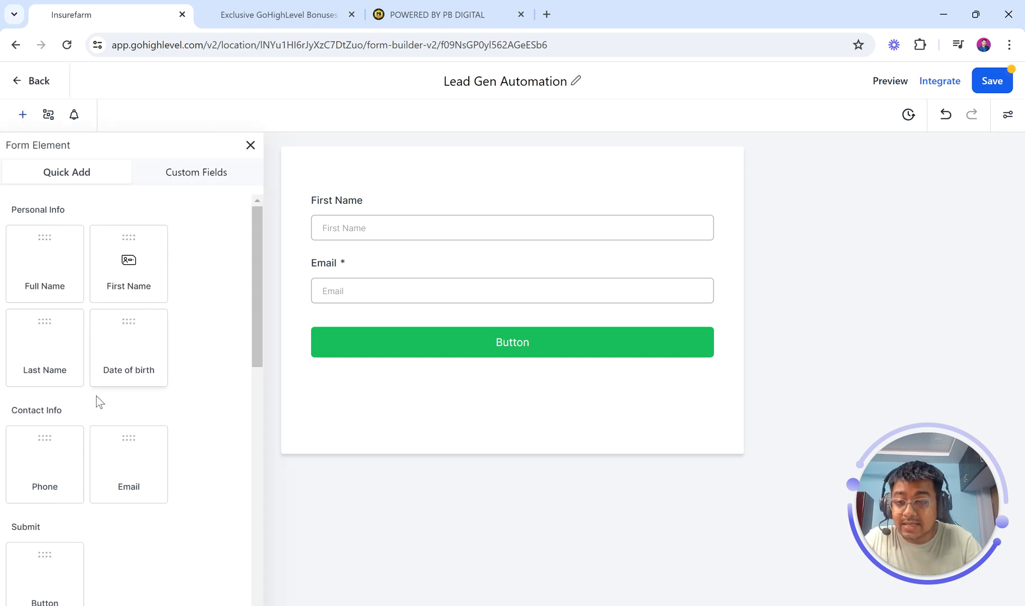
# - Add a Phone field below Email and move the submit button below the SMS consent text
pyautogui.moveTo(50, 468); pyautogui.dragTo(435, 336)
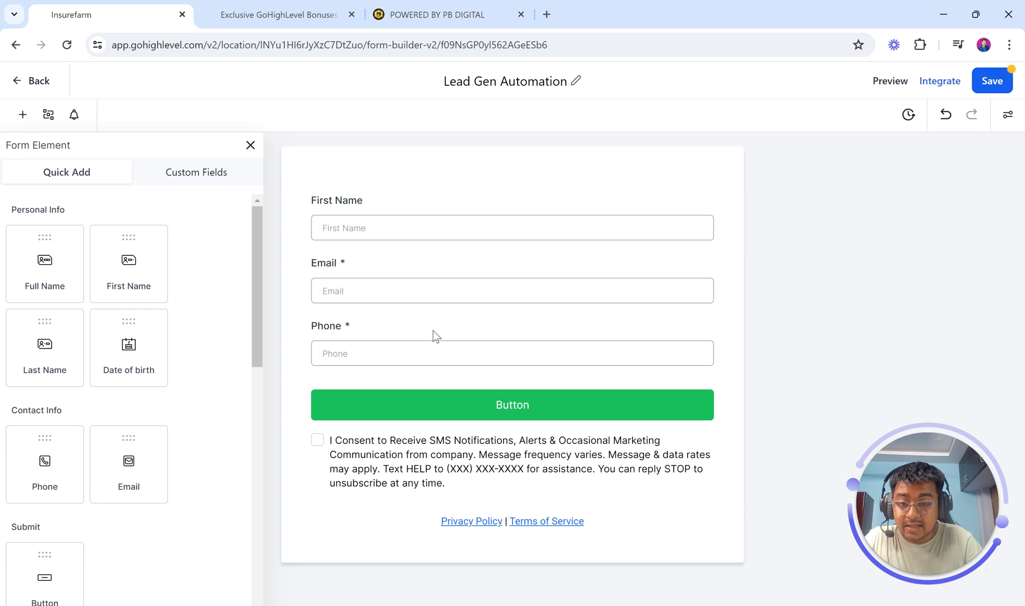
pyautogui.moveTo(360, 425); pyautogui.dragTo(362, 471)
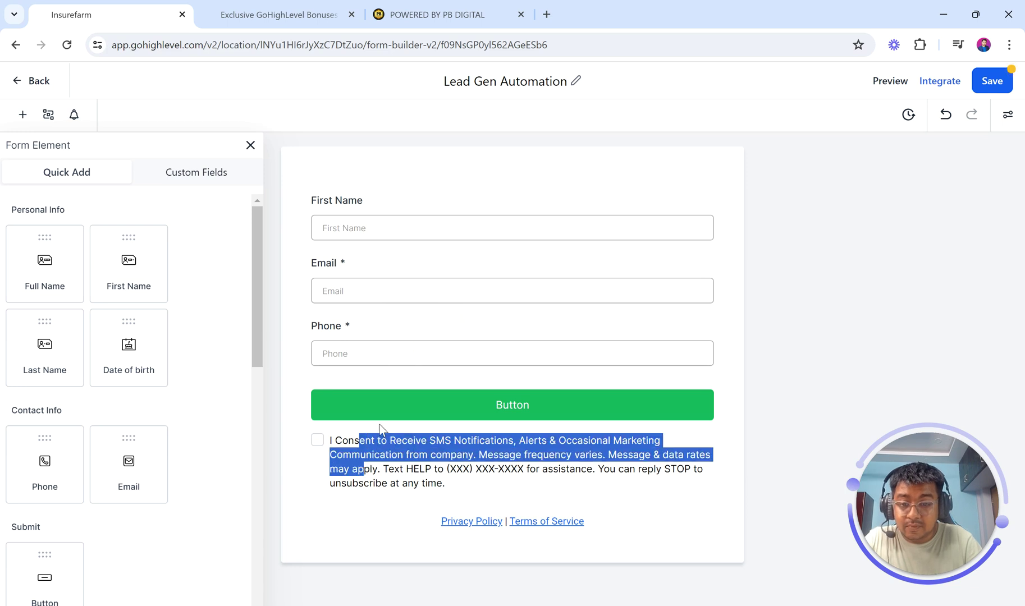
pyautogui.click(356, 444)
pyautogui.click(362, 377)
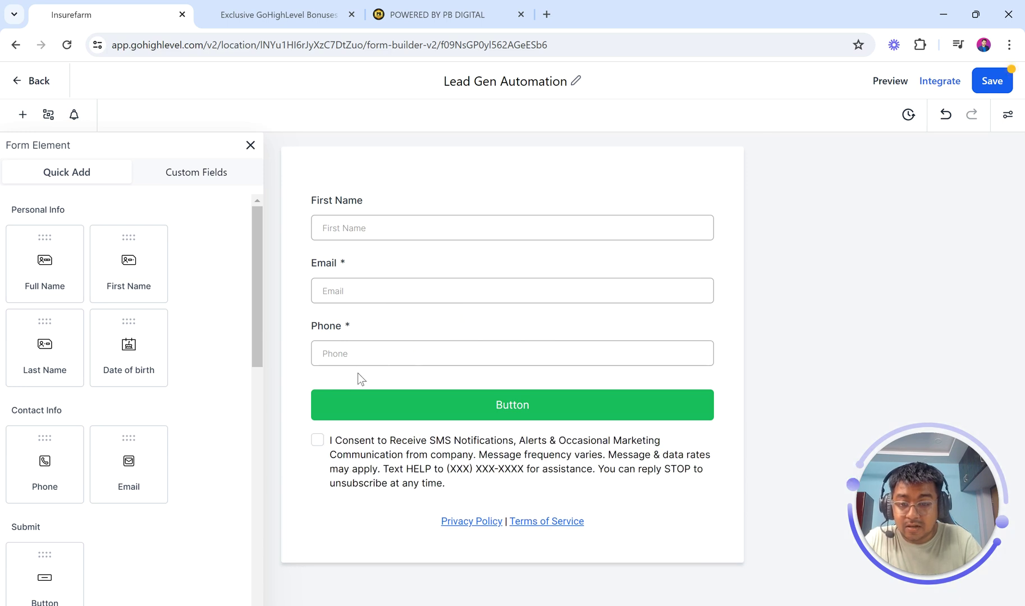
pyautogui.click(343, 456)
pyautogui.moveTo(371, 407); pyautogui.dragTo(369, 477)
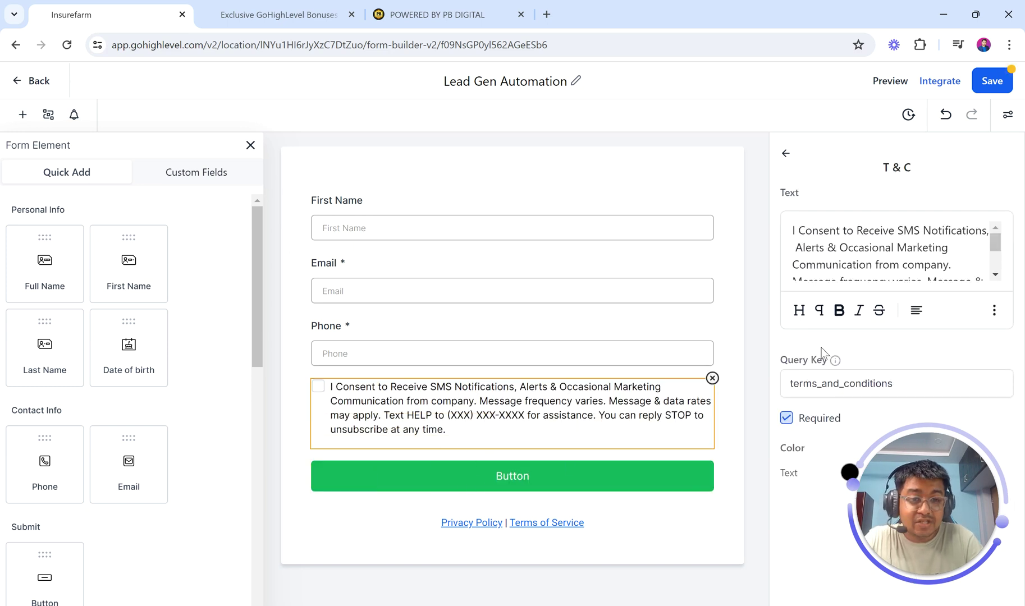
pyautogui.scroll(-3, 892, 248)
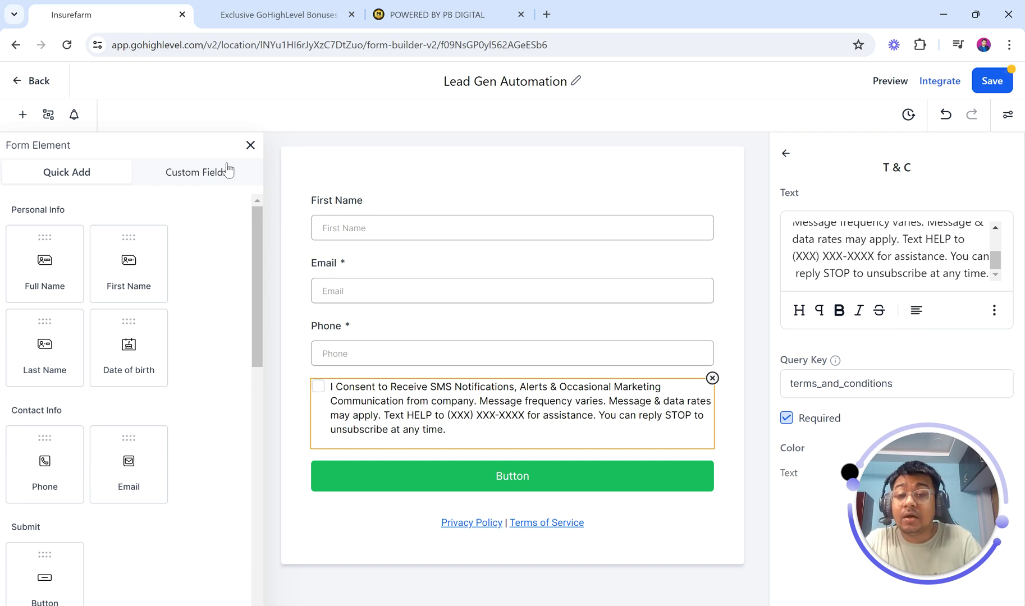
pyautogui.click(251, 145)
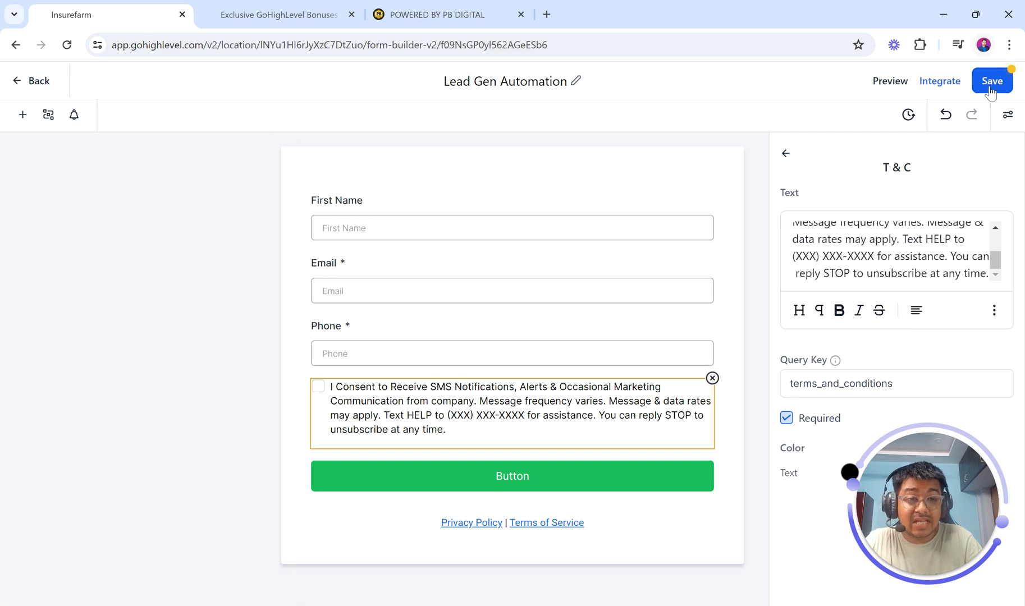
# - Save the form, check its live preview in a new tab, and return to the builder
pyautogui.click(989, 89)
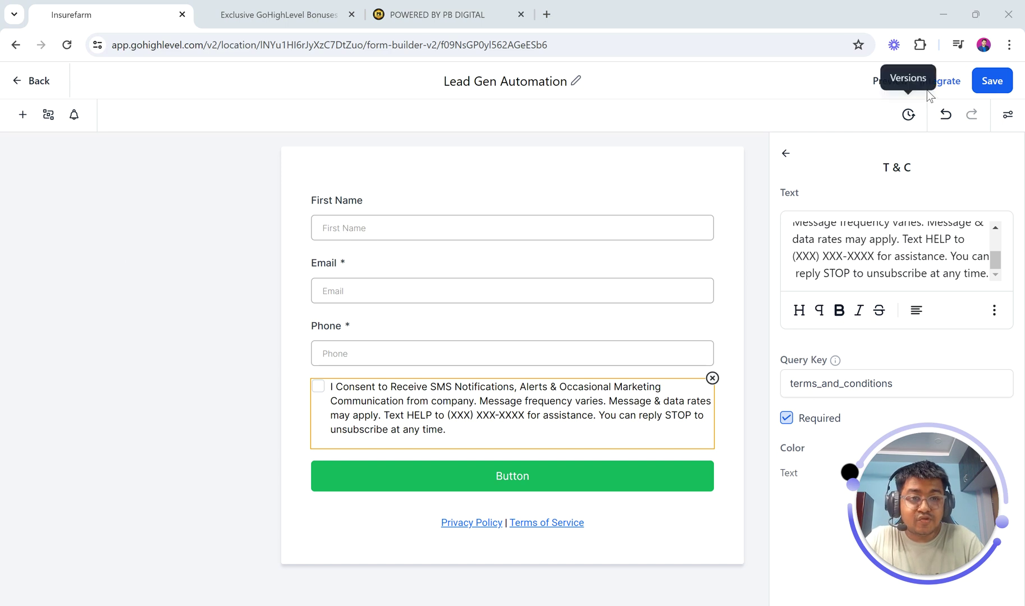
pyautogui.click(889, 82)
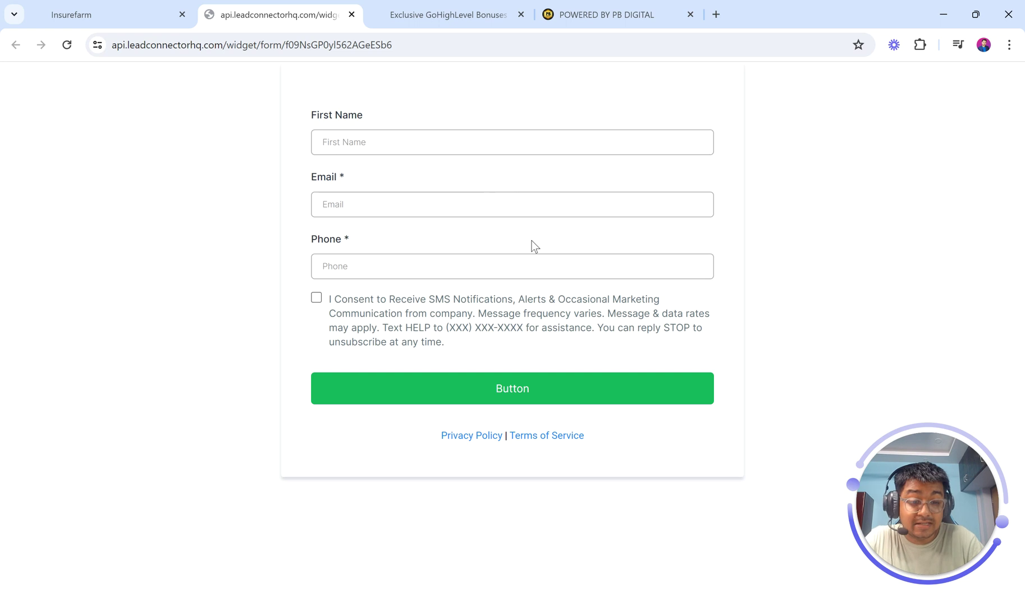
pyautogui.click(345, 141)
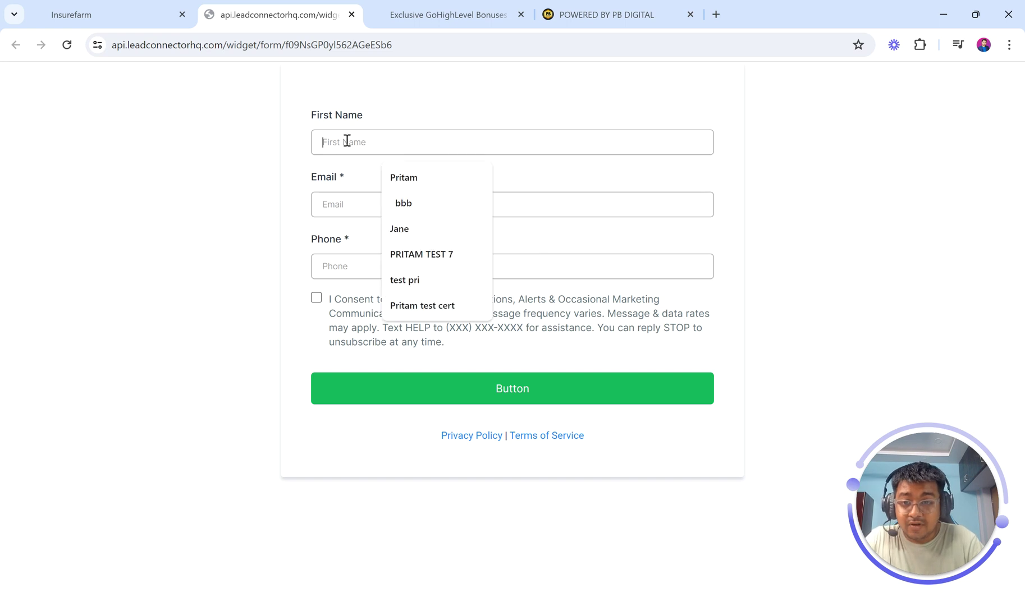
pyautogui.click(265, 225)
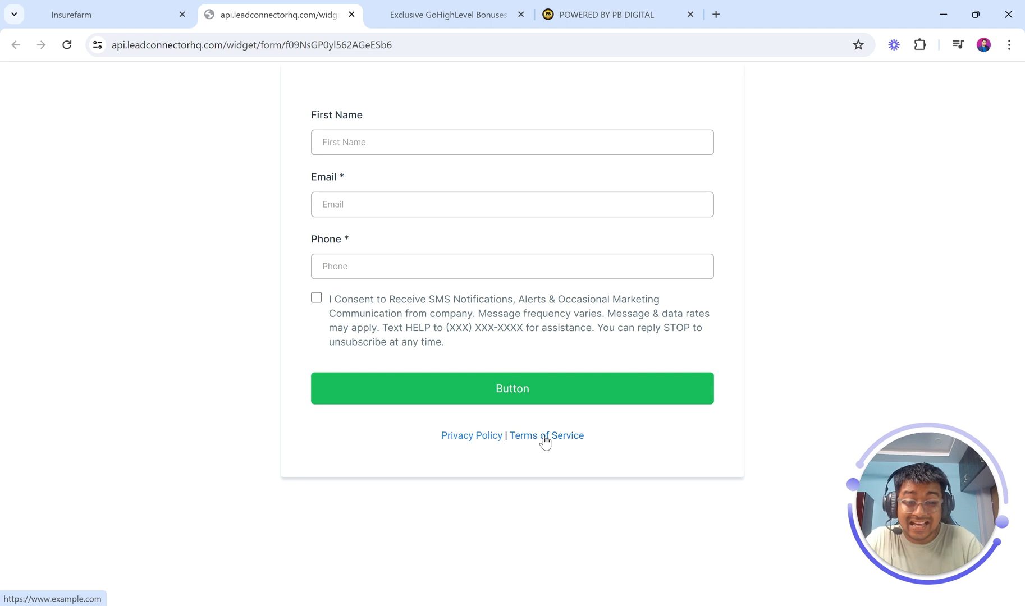
pyautogui.click(124, 6)
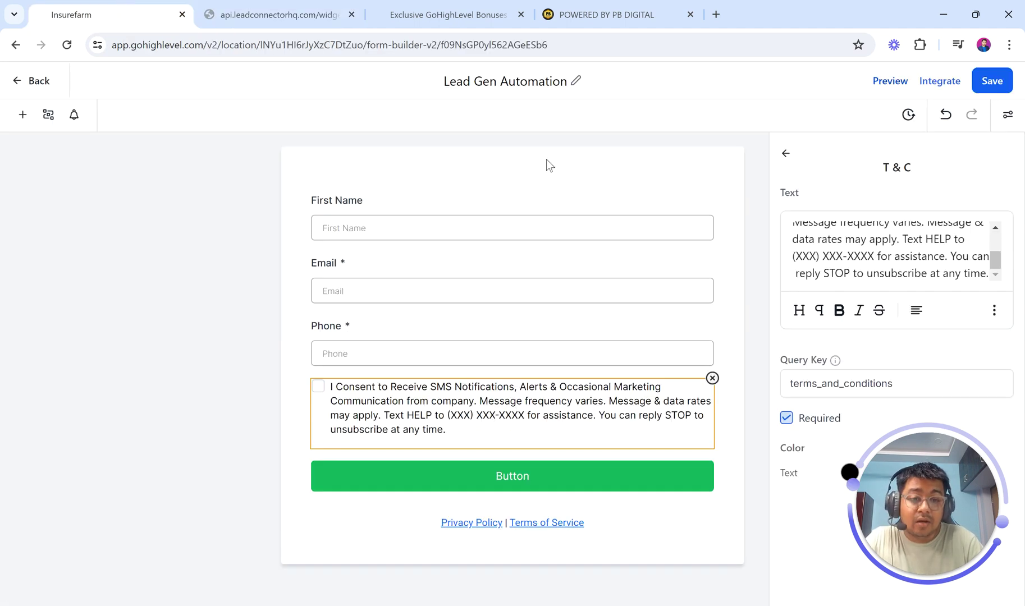
# - Copy the form's shareable link from Integrate and load it in a new tab
pyautogui.click(941, 86)
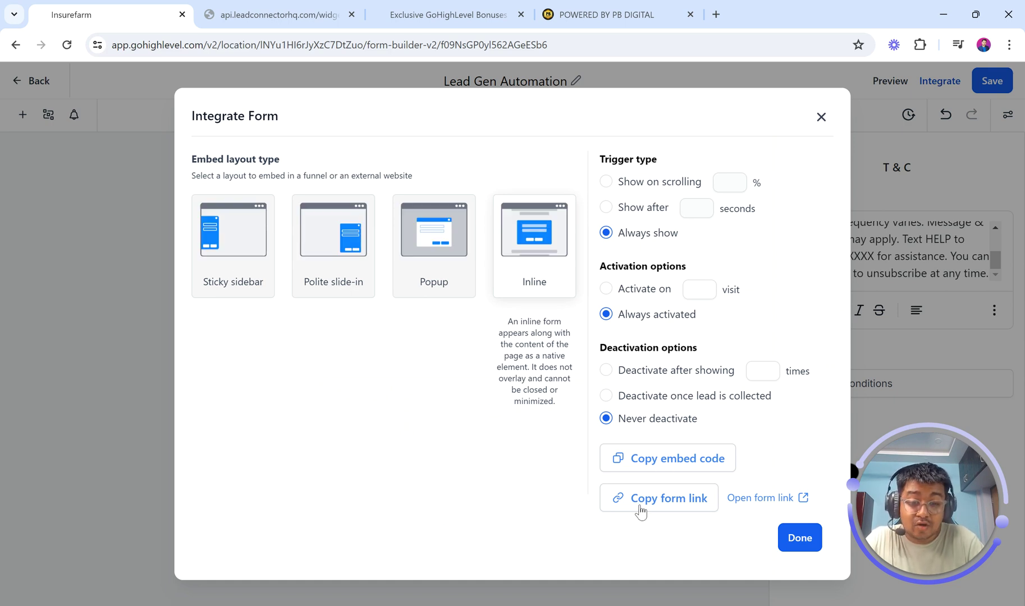
pyautogui.click(641, 499)
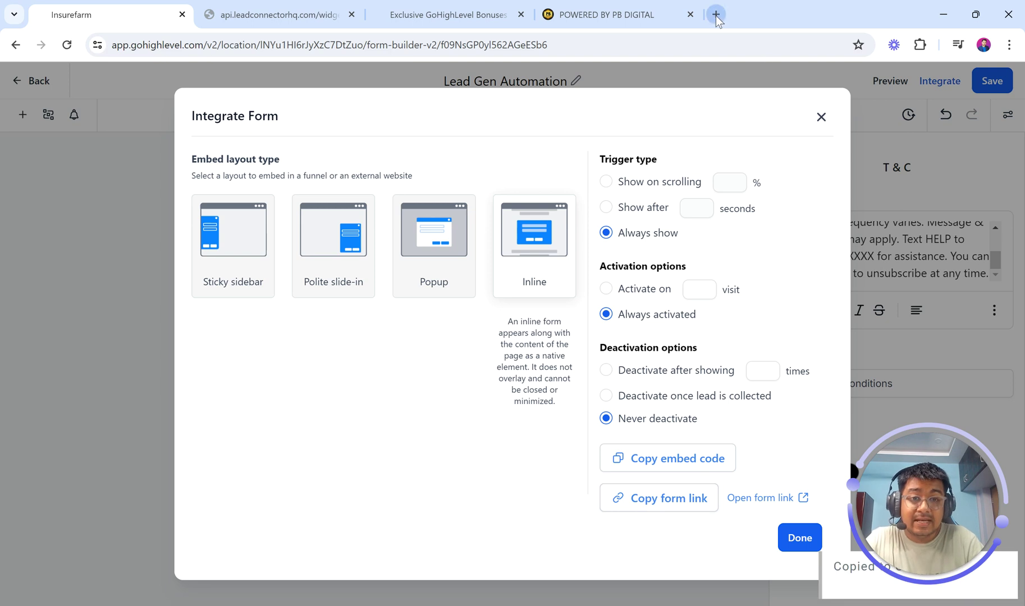
pyautogui.click(716, 14)
pyautogui.hotkey('ctrl', 'v')
pyautogui.press('Return')
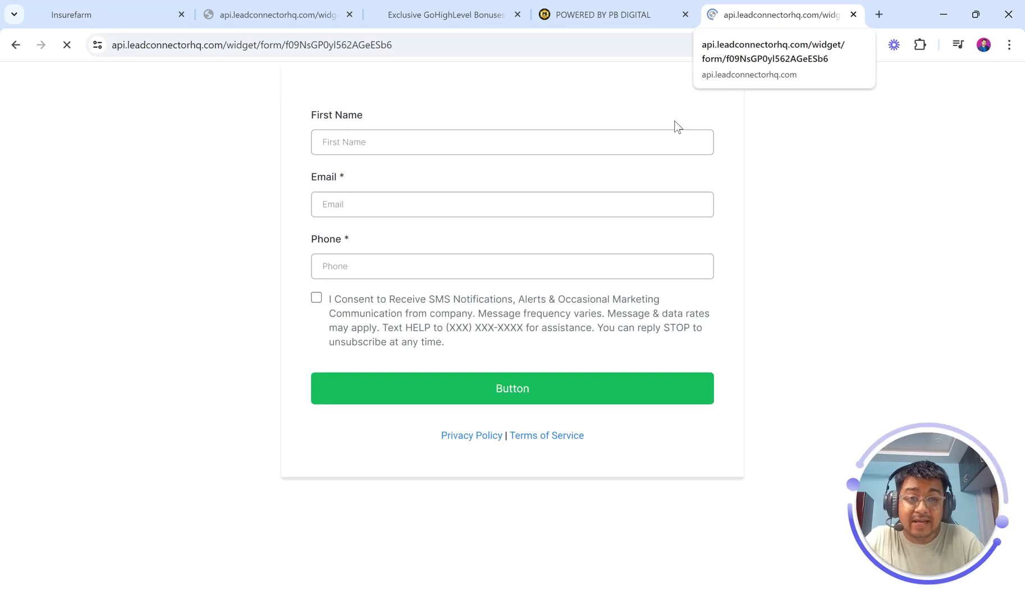
# - Close the sharing options, go back to the forms list, and dismiss the tax ID banner
pyautogui.click(110, 12)
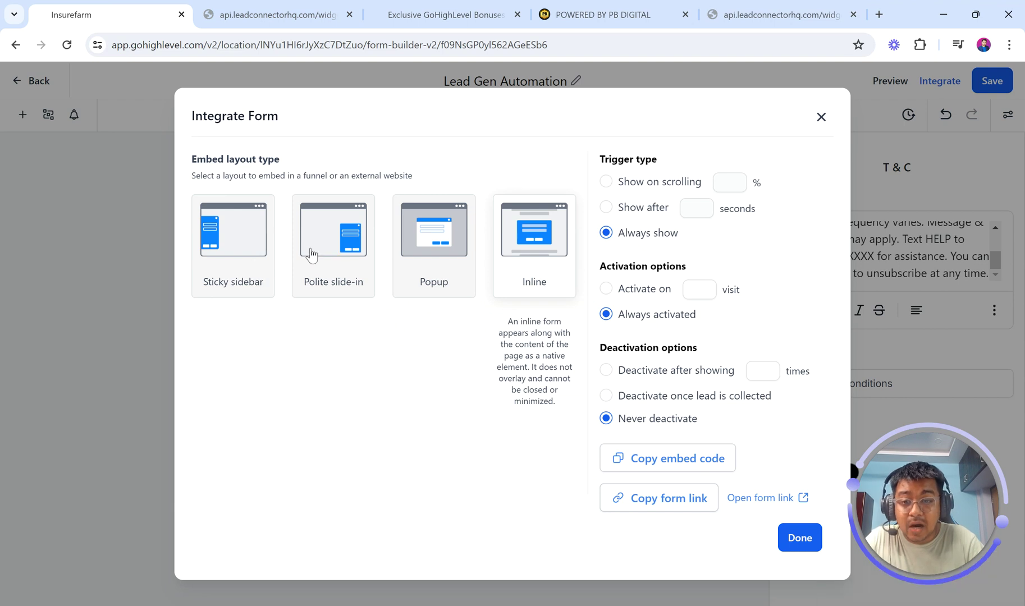
pyautogui.moveTo(349, 249)
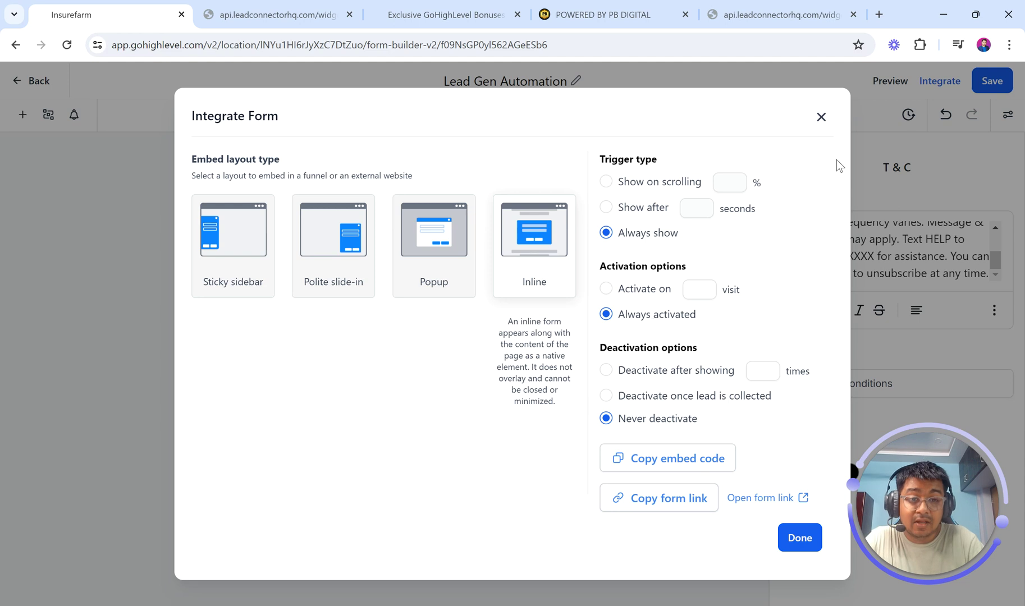
pyautogui.click(821, 117)
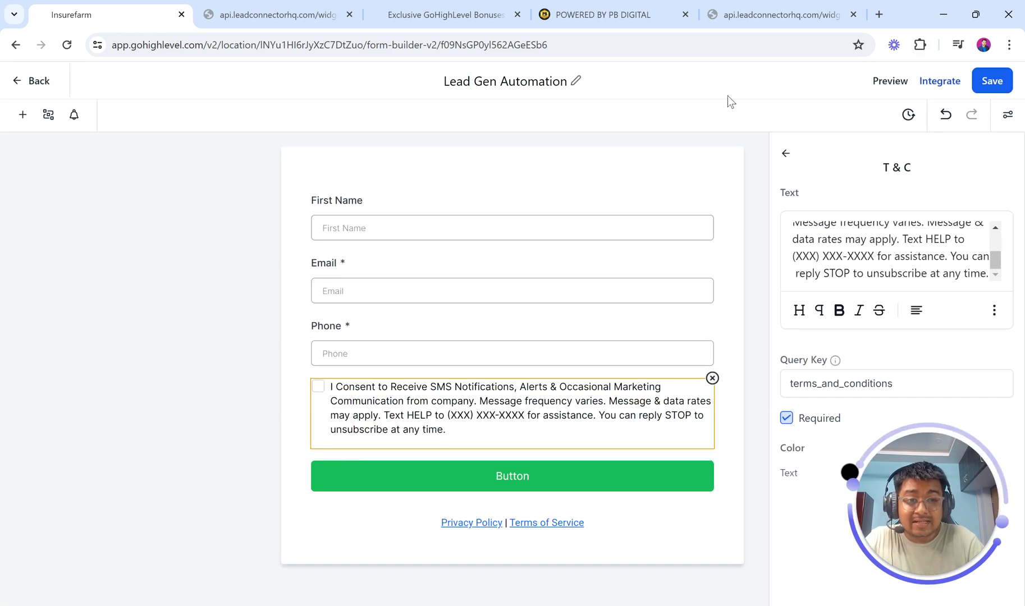
pyautogui.click(37, 81)
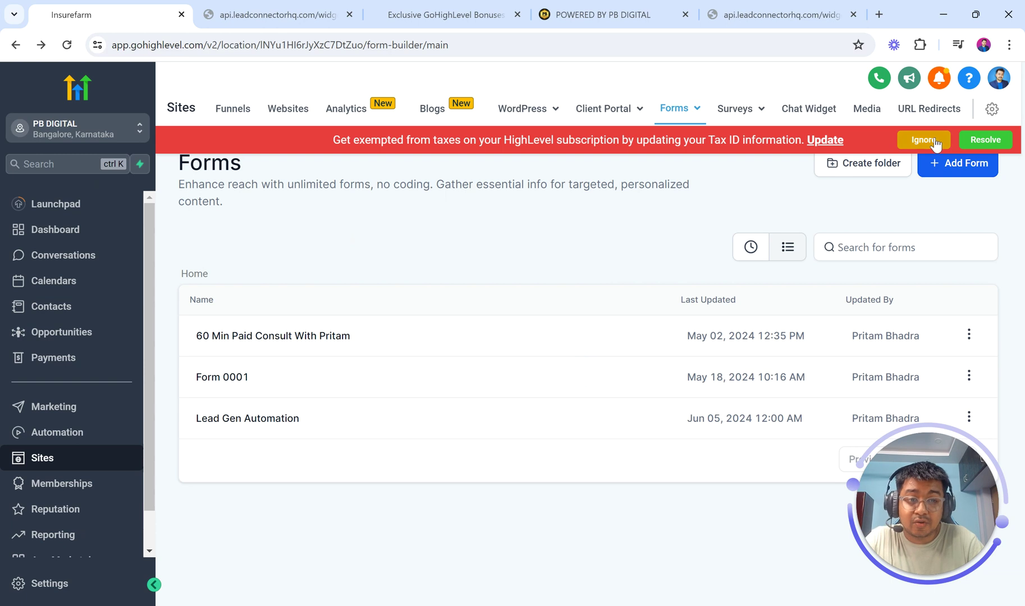
pyautogui.click(924, 140)
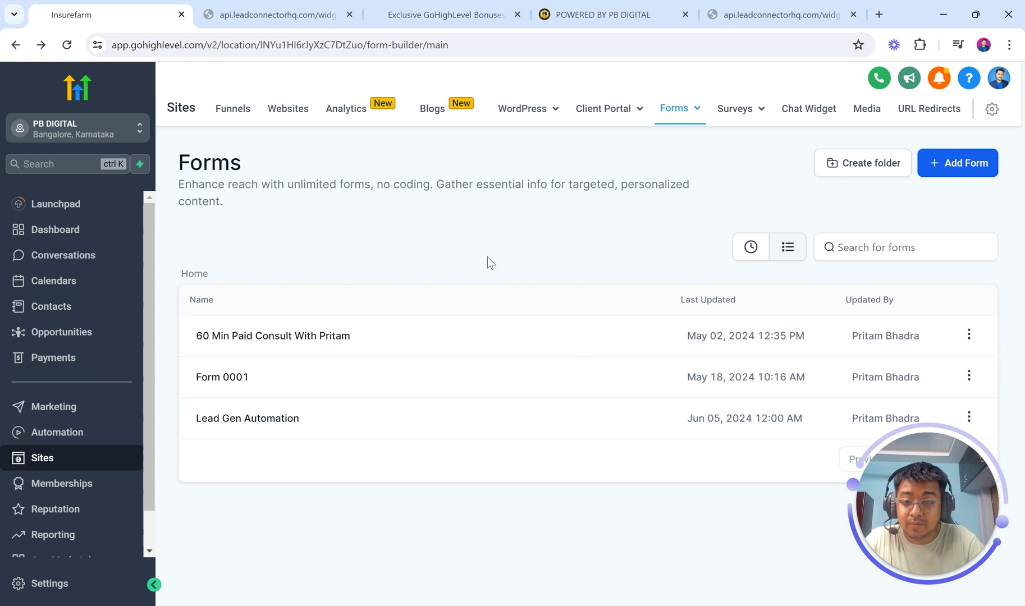
# - Create a new workflow from scratch via Automation > Create Workflow
pyautogui.click(79, 431)
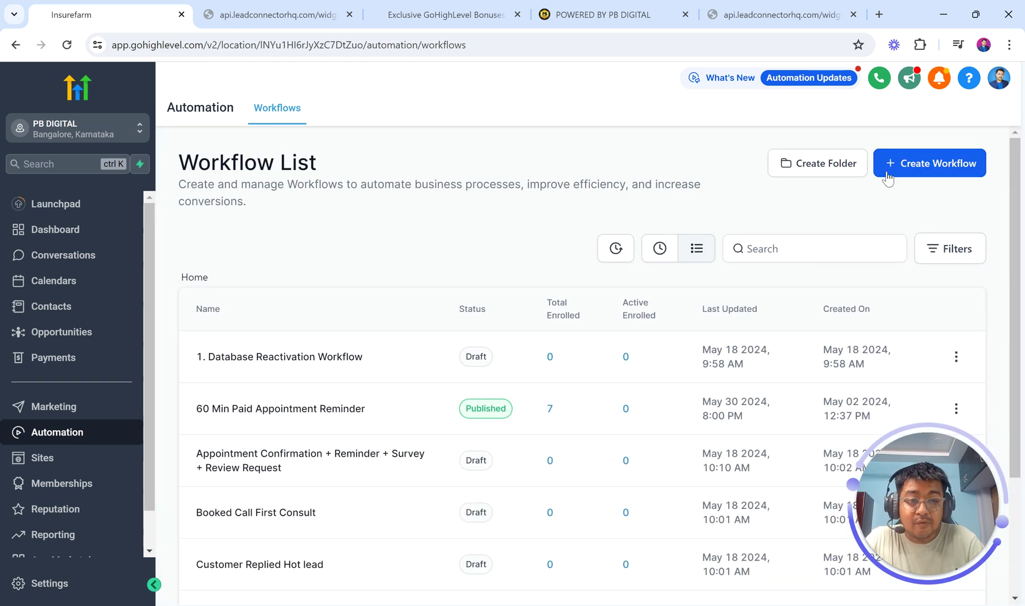
pyautogui.click(883, 168)
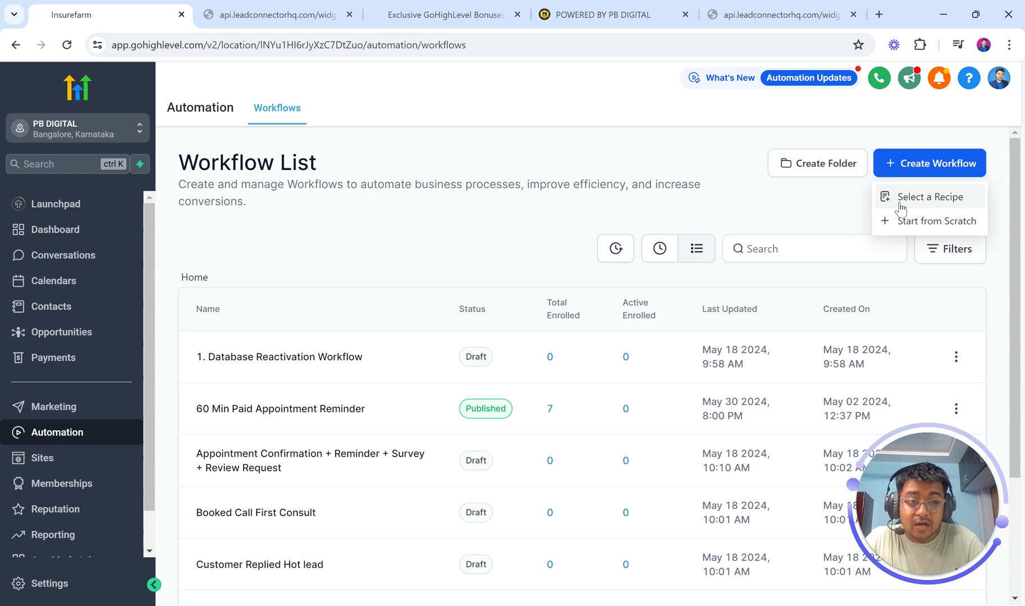
pyautogui.click(902, 223)
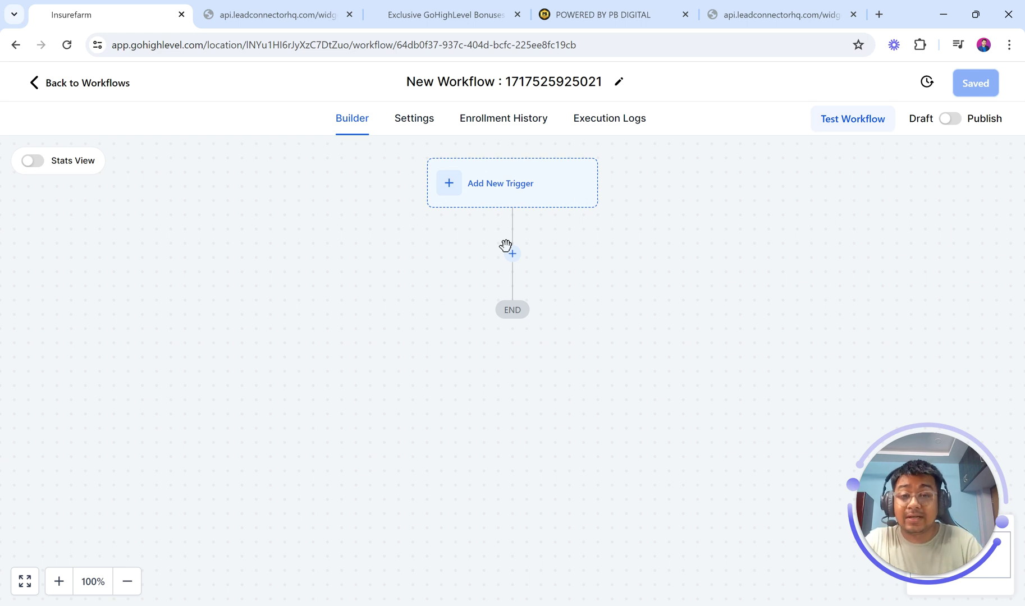
# - Rename the workflow 'Lead Gen Form Submission' and bring up the Add New Trigger choices
pyautogui.click(494, 82)
pyautogui.tripleClick(490, 84)
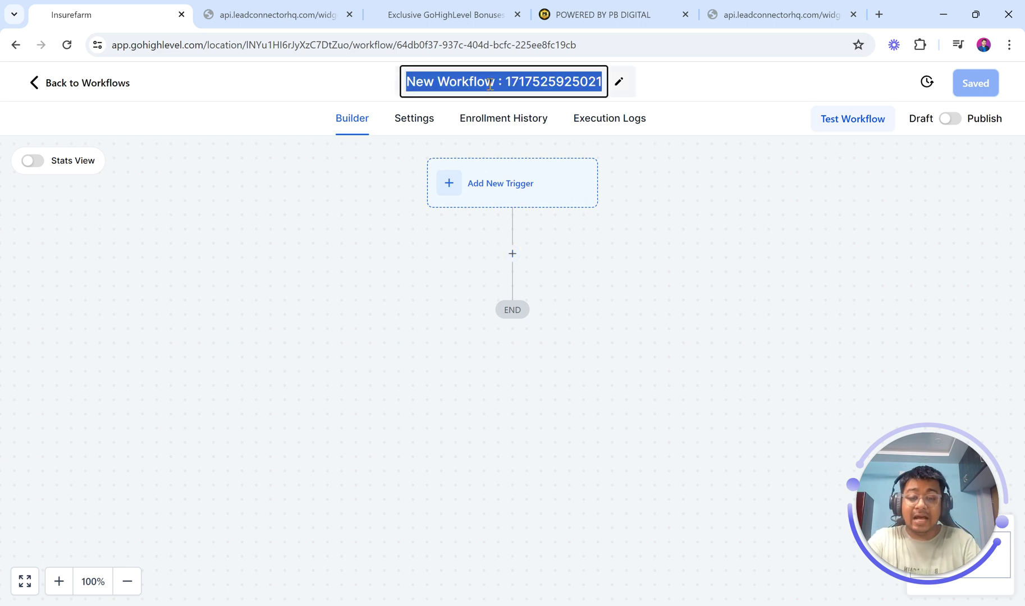
pyautogui.write('Lead gen')
pyautogui.press('BackSpace')
pyautogui.press('BackSpace')
pyautogui.press('BackSpace')
pyautogui.press('BackSpace')
pyautogui.write('Gen G')
pyautogui.press('BackSpace')
pyautogui.write('Form Submission')
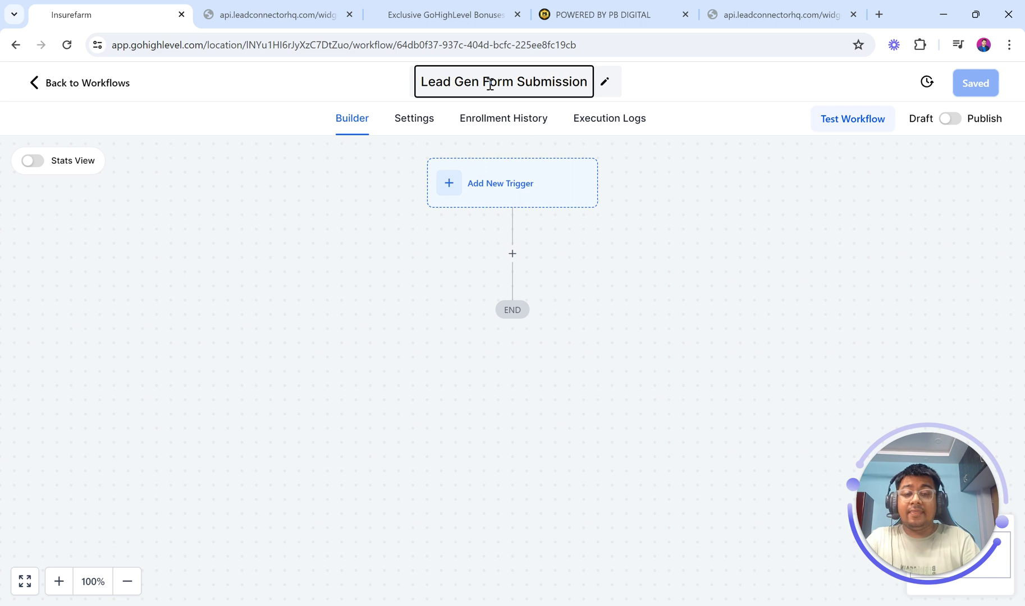
pyautogui.press('Return')
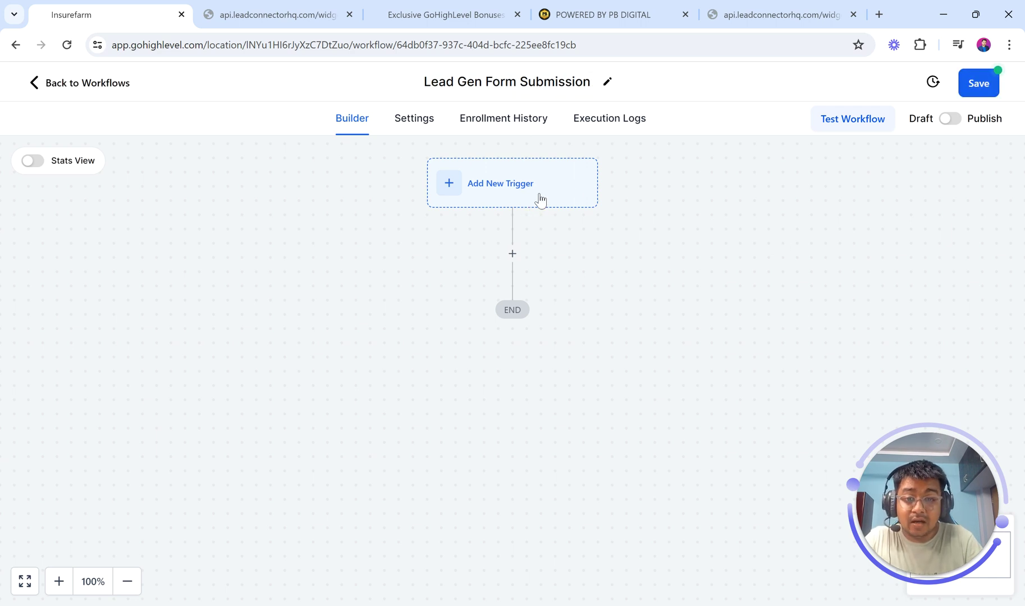
pyautogui.click(540, 199)
pyautogui.moveTo(902, 491); pyautogui.dragTo(78, 478)
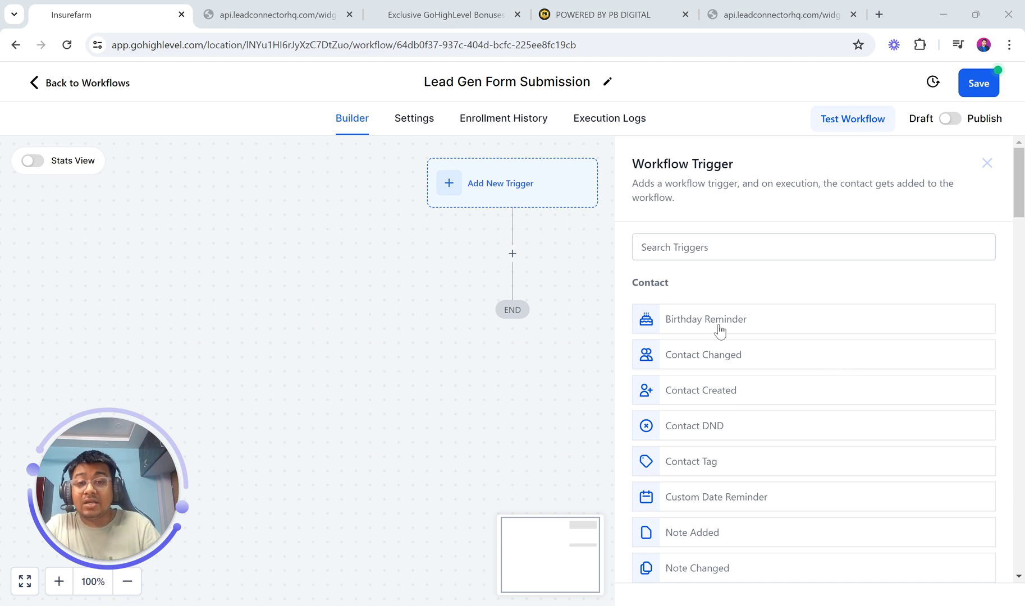
# - Search triggers for 'form' and pick Form Submitted, then edit the trigger name field
pyautogui.click(340, 5)
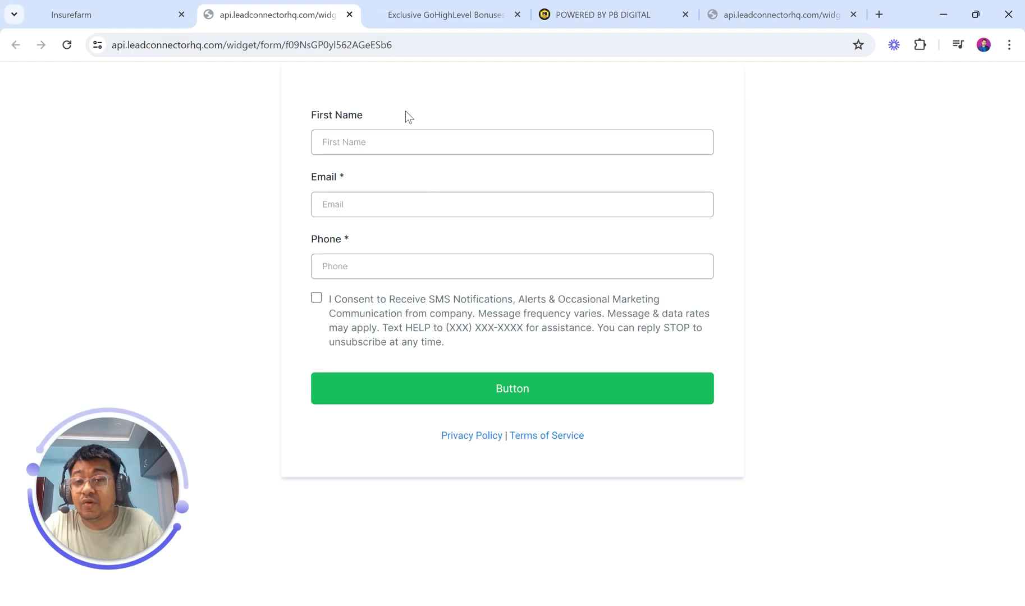
pyautogui.click(177, 6)
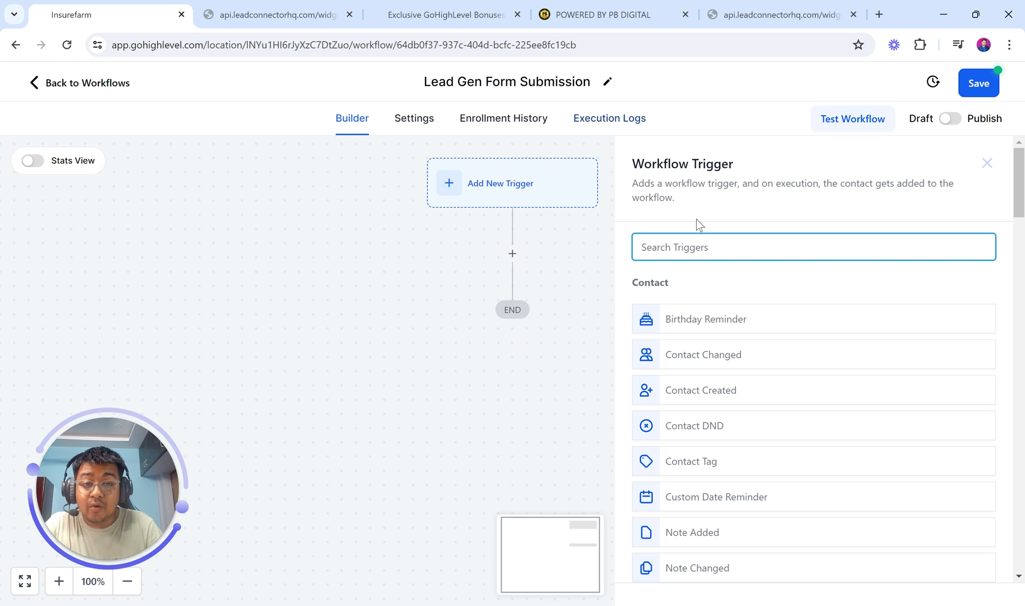
pyautogui.write('for')
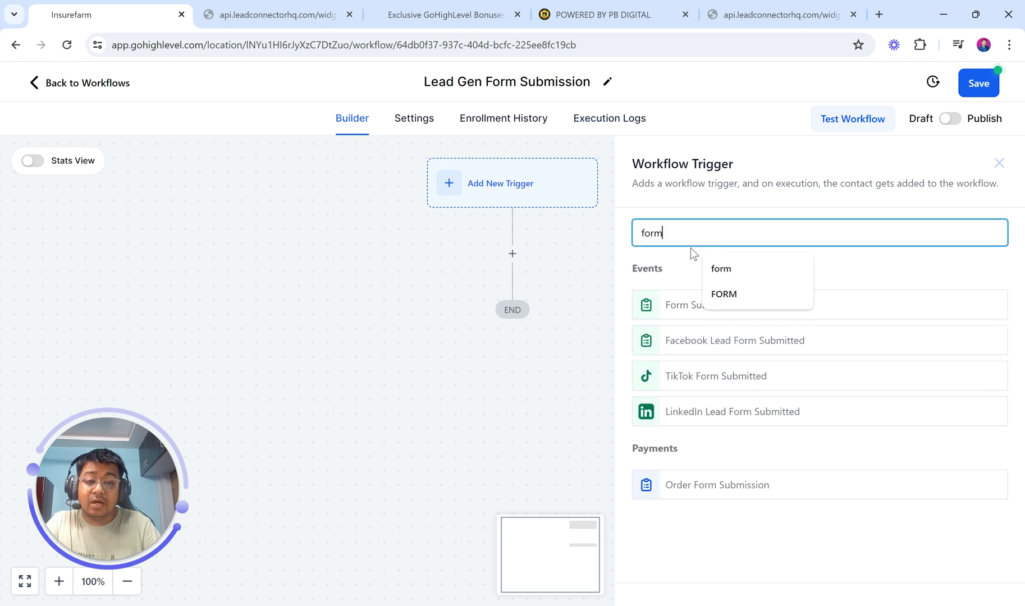
pyautogui.write('m')
pyautogui.click(865, 270)
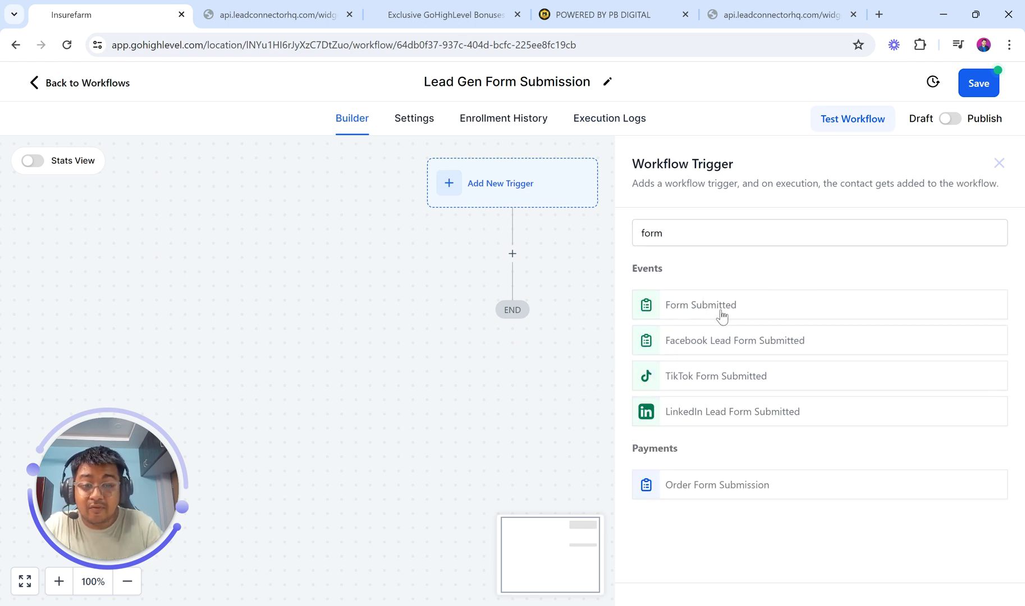
pyautogui.click(722, 315)
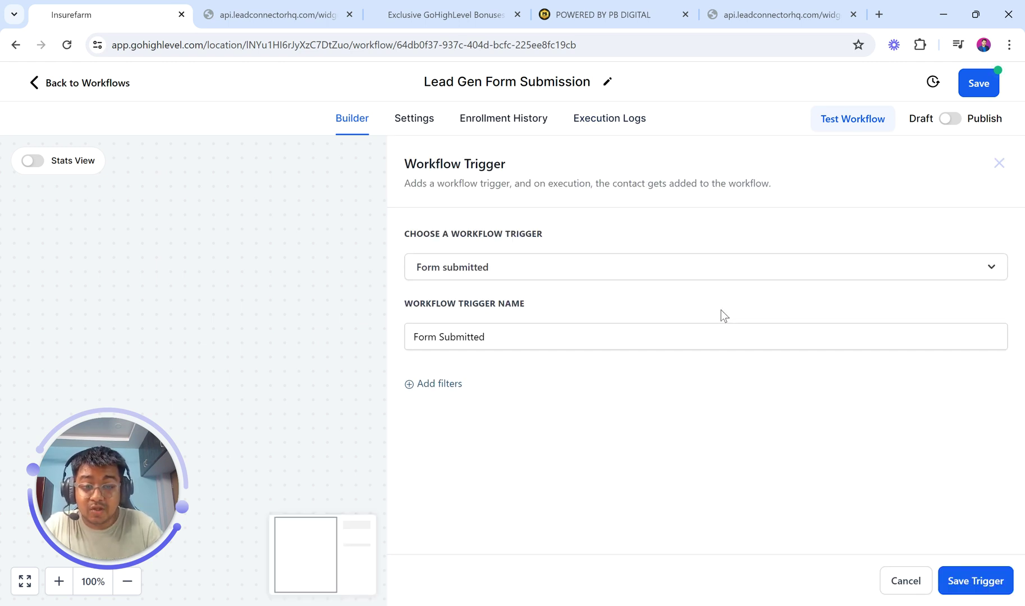
pyautogui.click(522, 273)
pyautogui.click(521, 272)
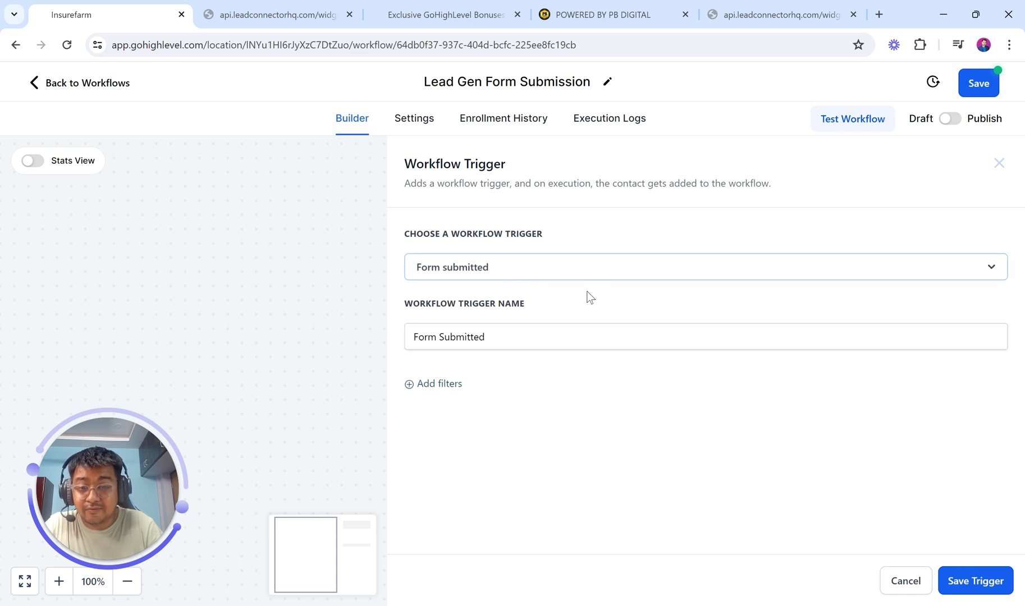
pyautogui.click(554, 334)
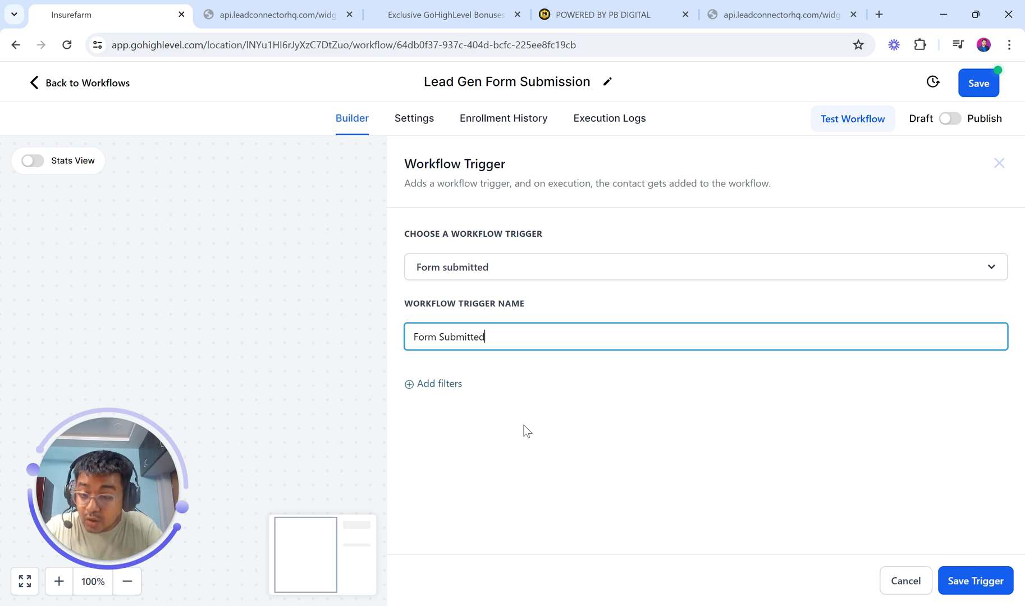
# - Add a 'Form is' filter to the trigger limited to the Lead Gen Automation form only
pyautogui.click(442, 386)
pyautogui.click(469, 401)
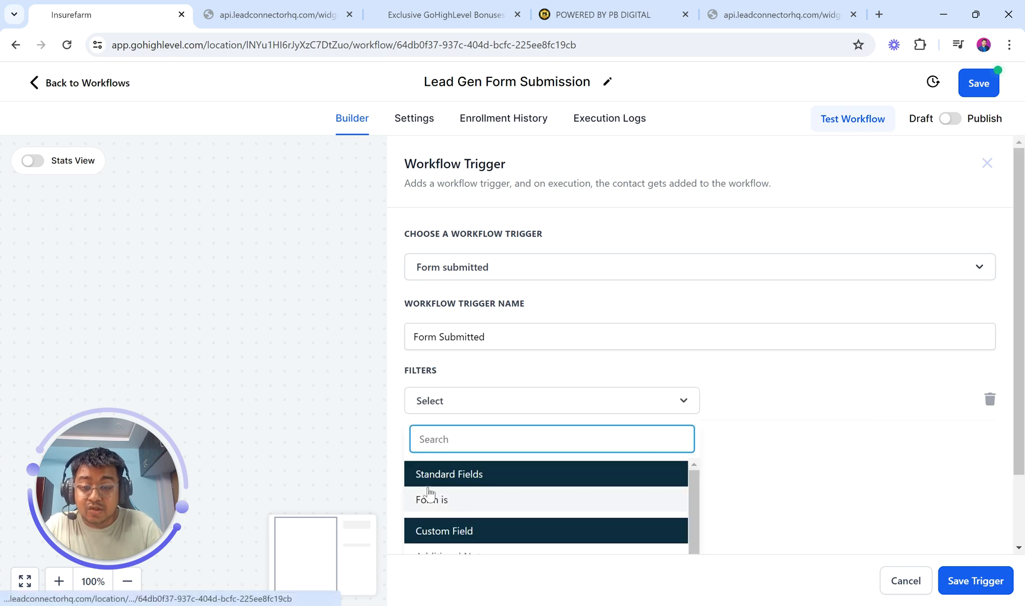
pyautogui.click(453, 513)
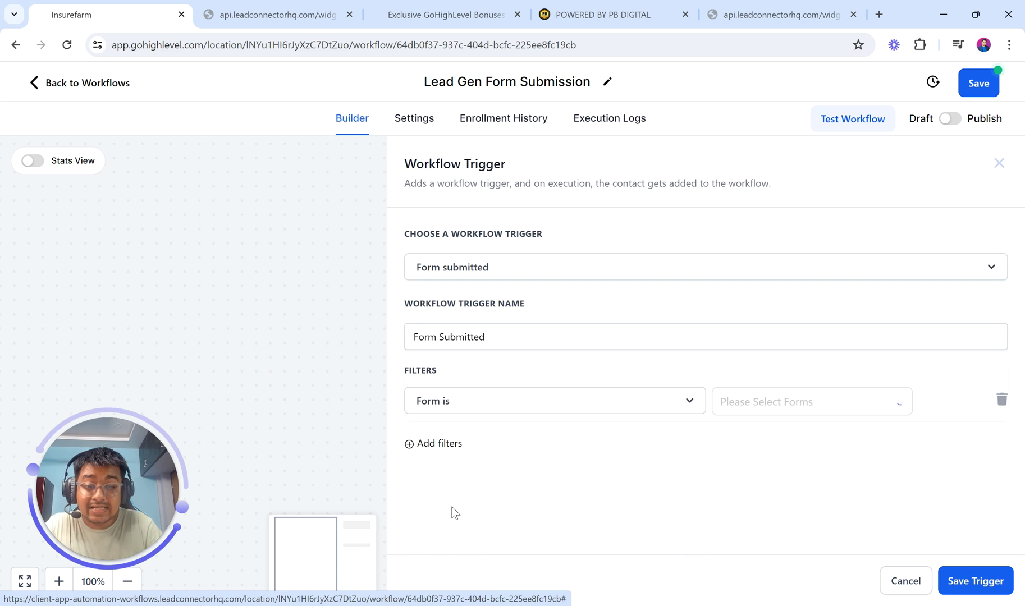
pyautogui.click(738, 405)
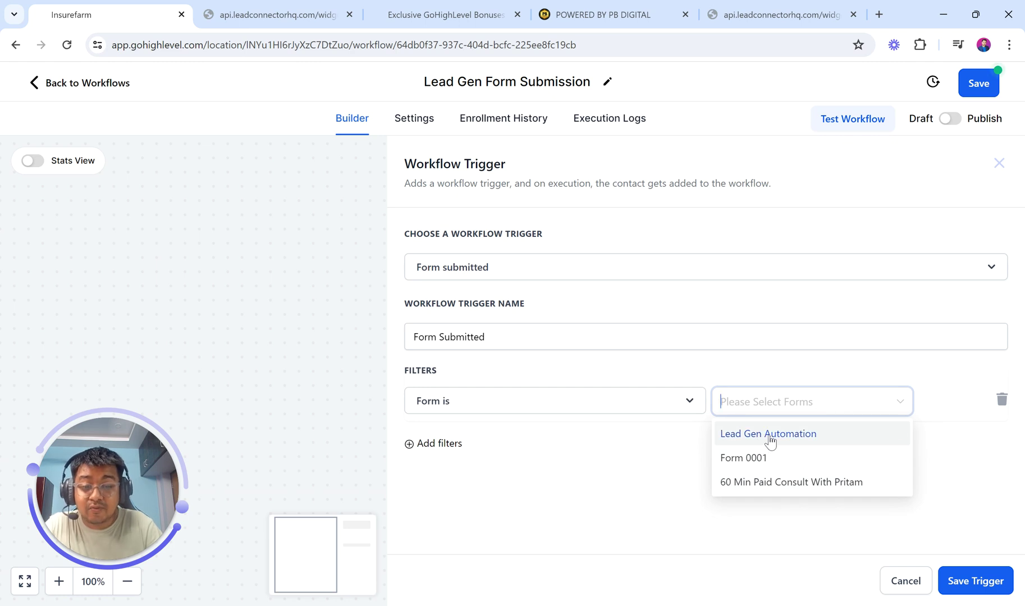
pyautogui.click(769, 437)
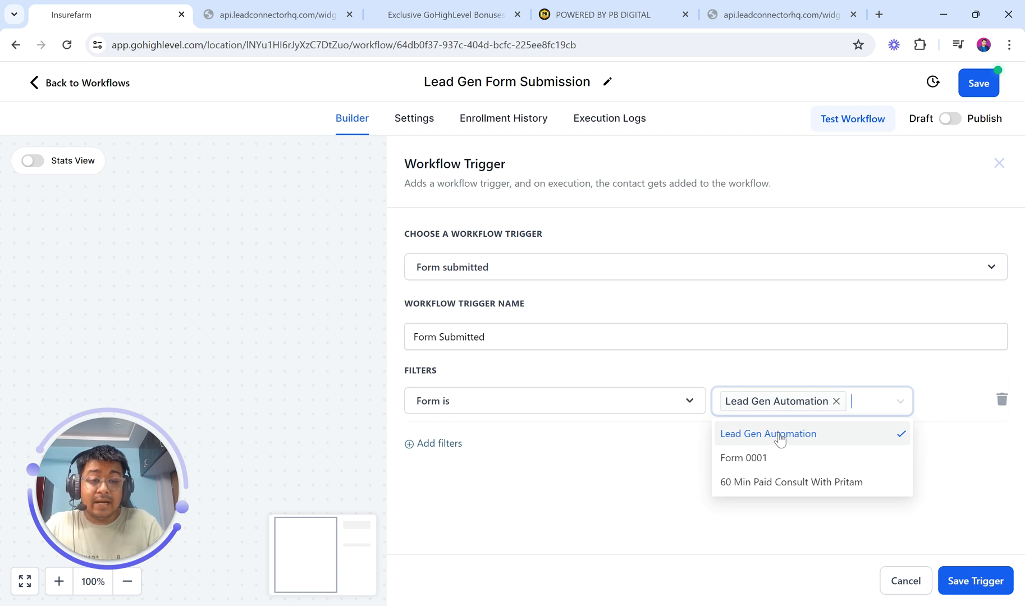
pyautogui.click(778, 457)
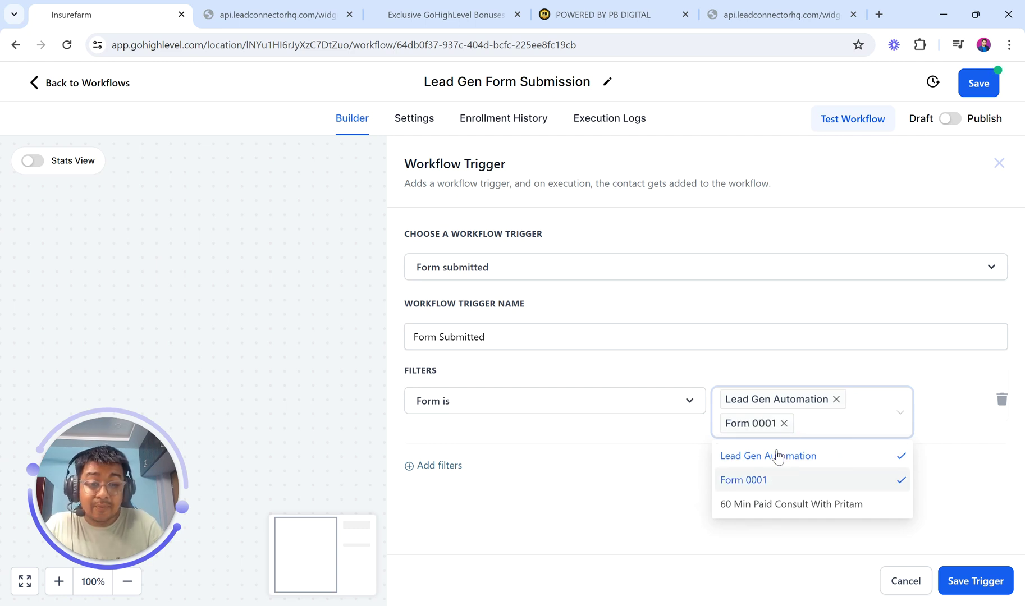
pyautogui.click(790, 505)
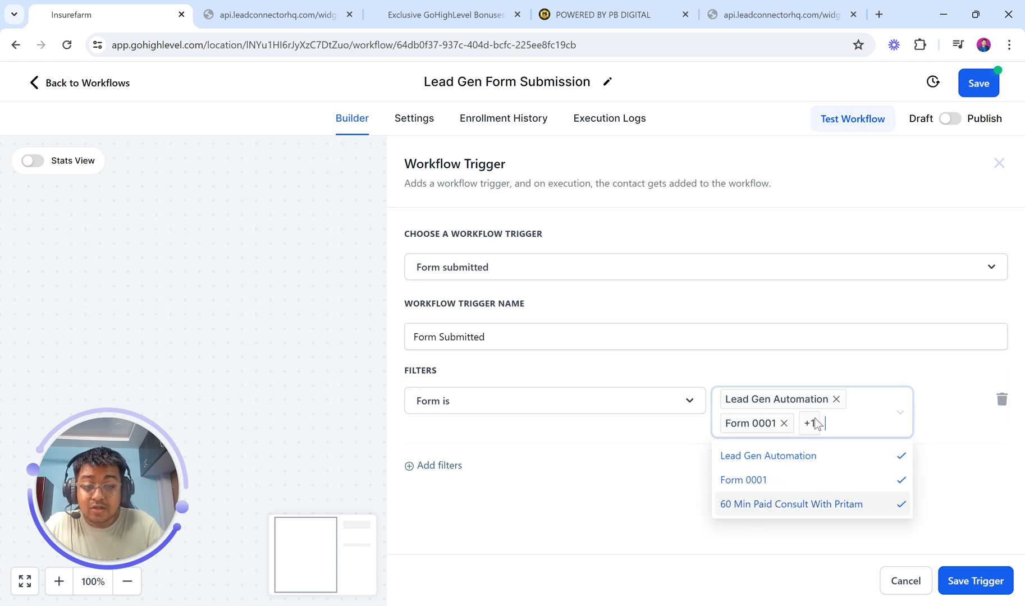
pyautogui.click(784, 423)
pyautogui.click(878, 422)
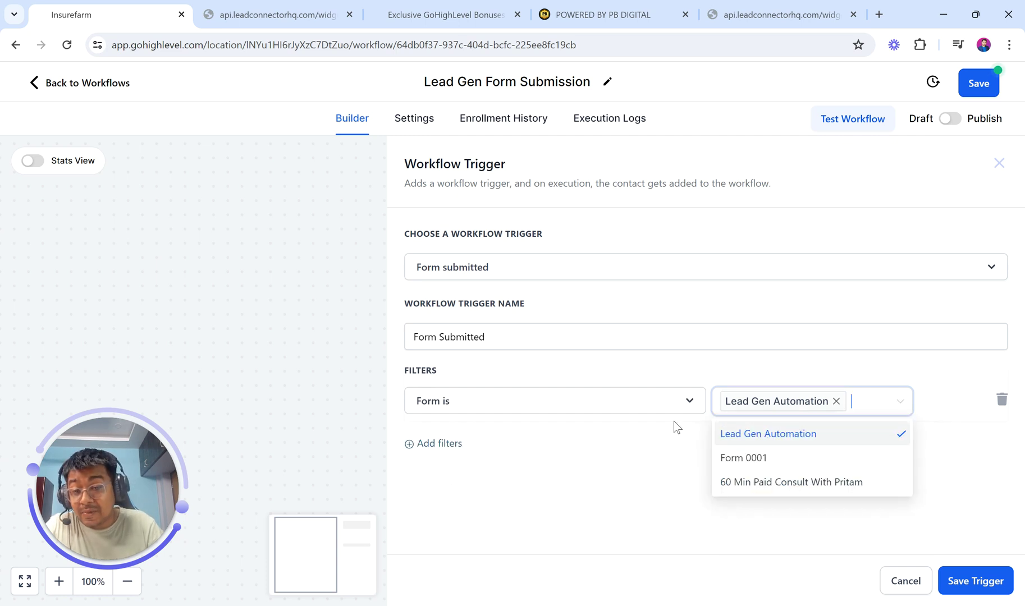
pyautogui.click(636, 503)
# - Save the Form Submitted trigger and confirm its form filter was kept
pyautogui.click(976, 581)
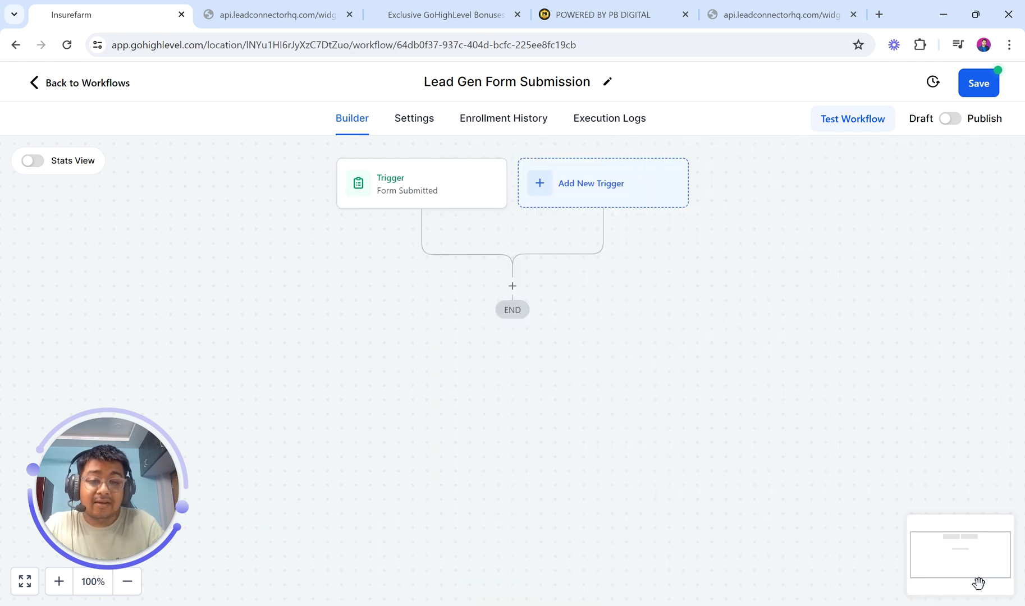
pyautogui.click(436, 195)
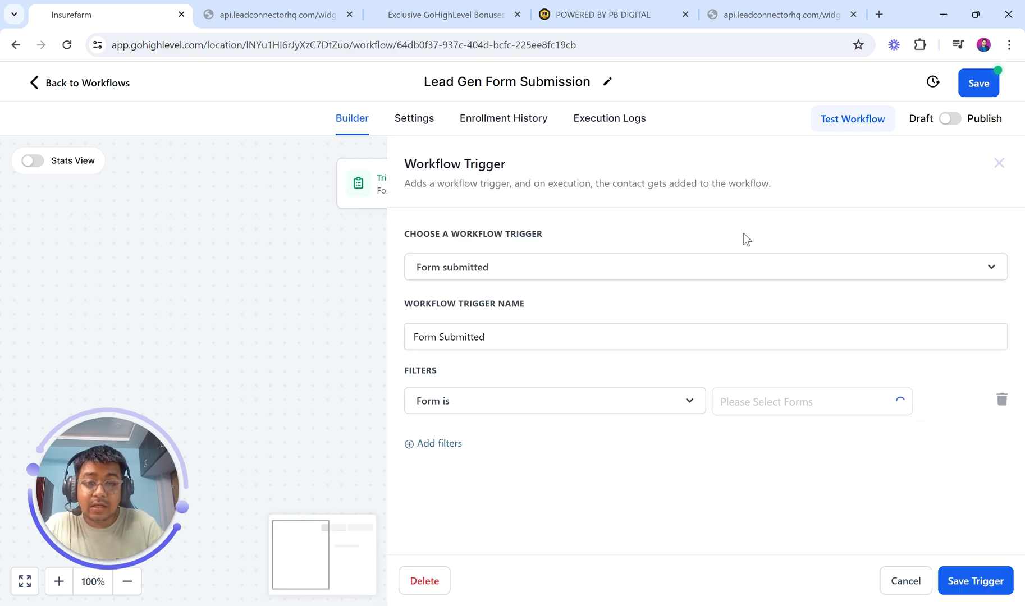
pyautogui.click(312, 269)
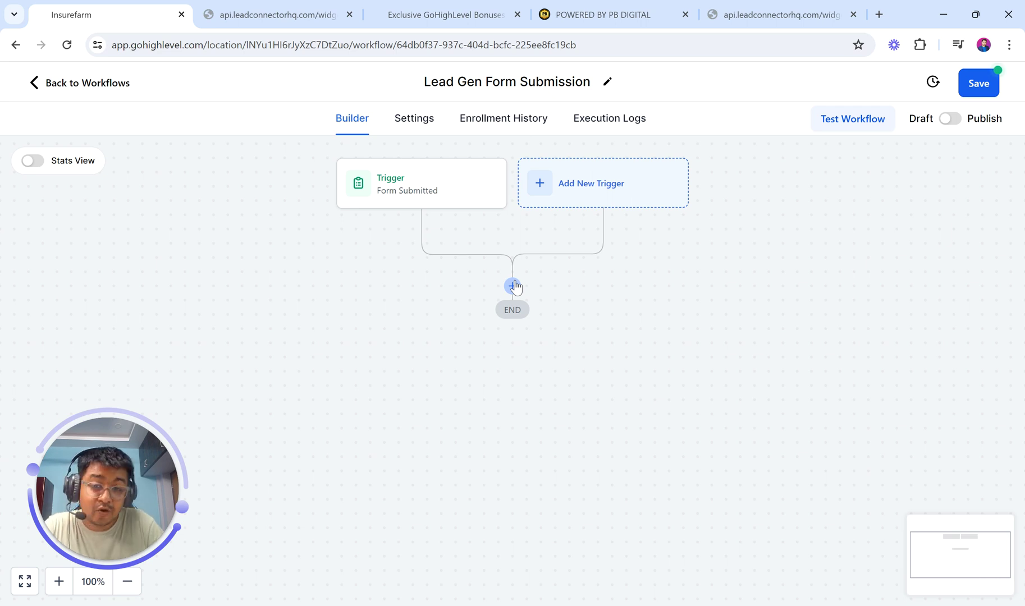
# - Add an Assign To User action after the trigger, assigning contacts to the account user, and save it
pyautogui.click(512, 286)
pyautogui.write('ass')
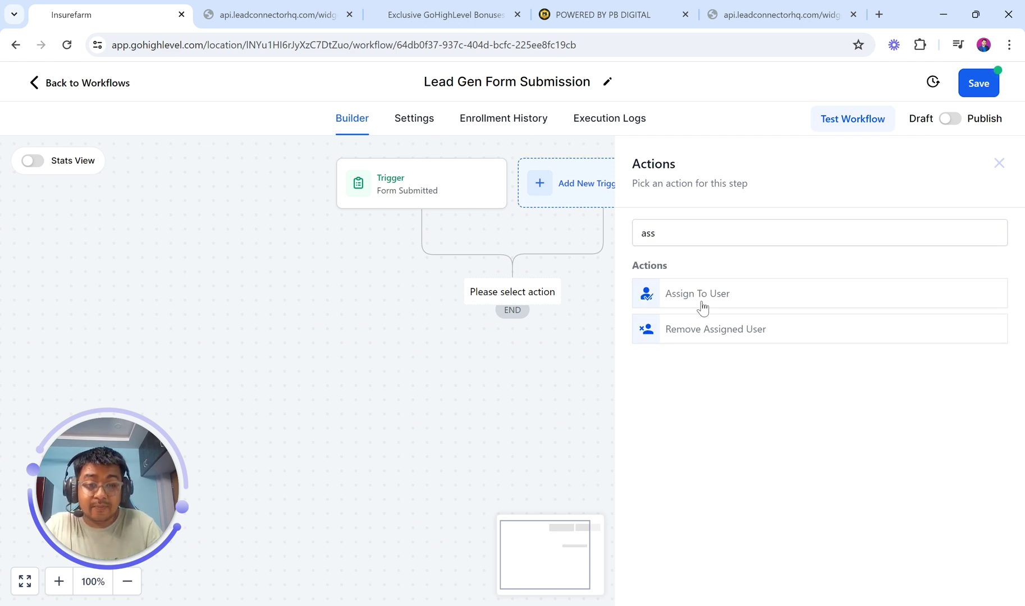
pyautogui.click(702, 308)
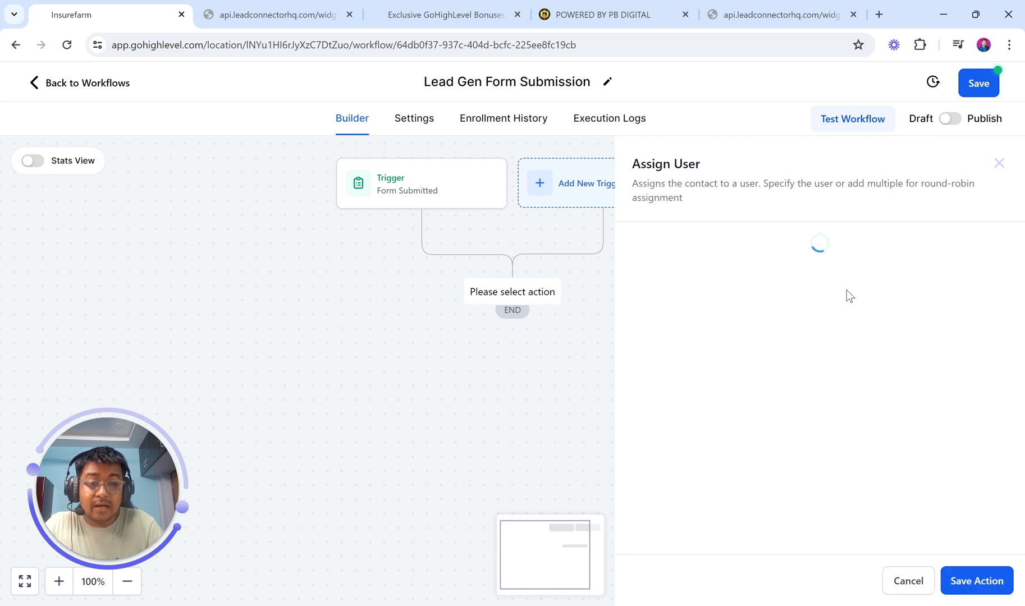
pyautogui.click(676, 349)
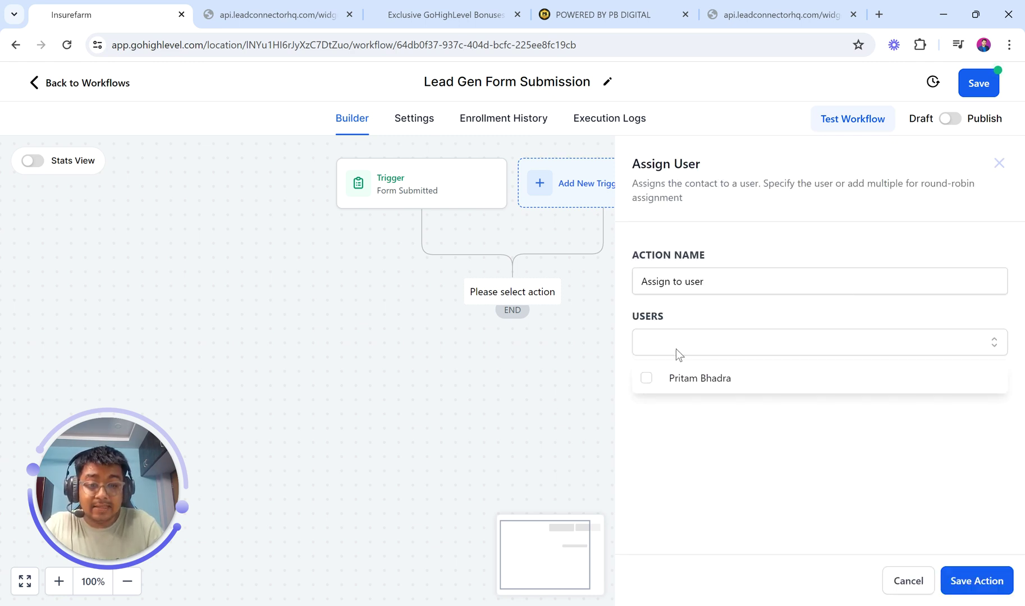
pyautogui.click(681, 384)
pyautogui.click(853, 442)
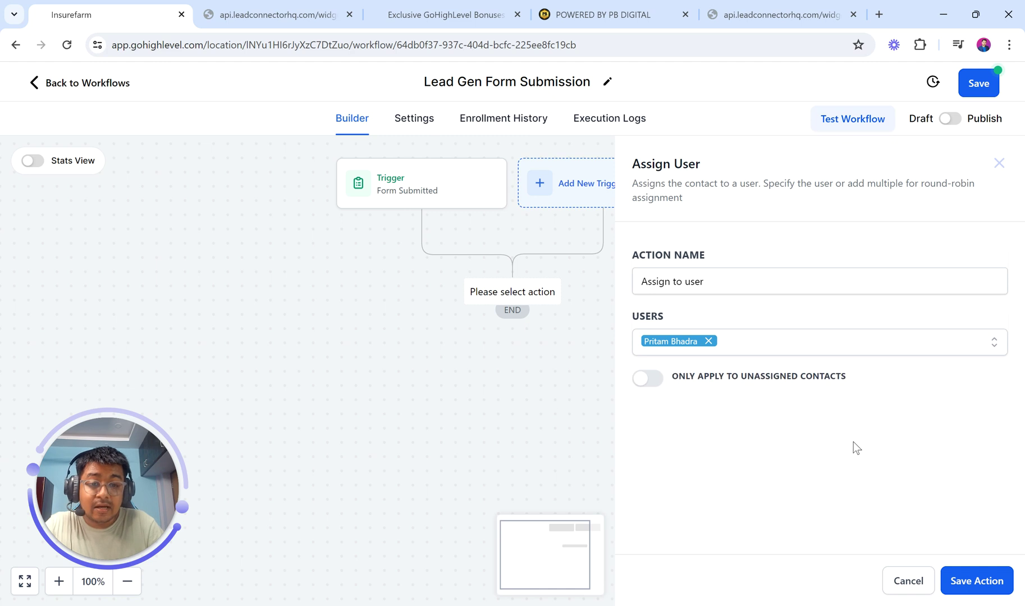
pyautogui.click(977, 582)
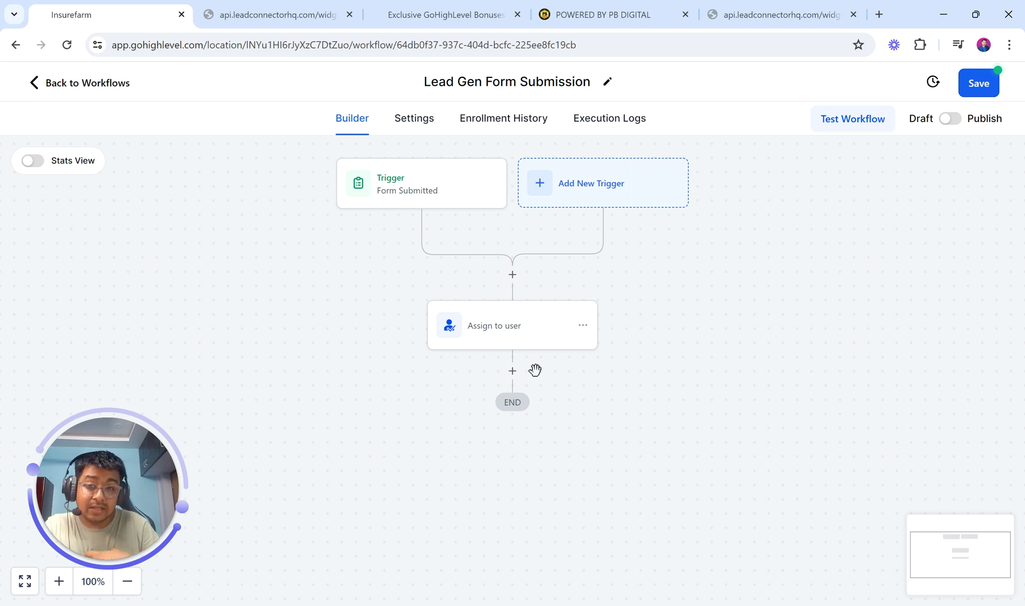
# - Add a Send Internal Notification action after Assign to user, with notification type Email
pyautogui.click(513, 370)
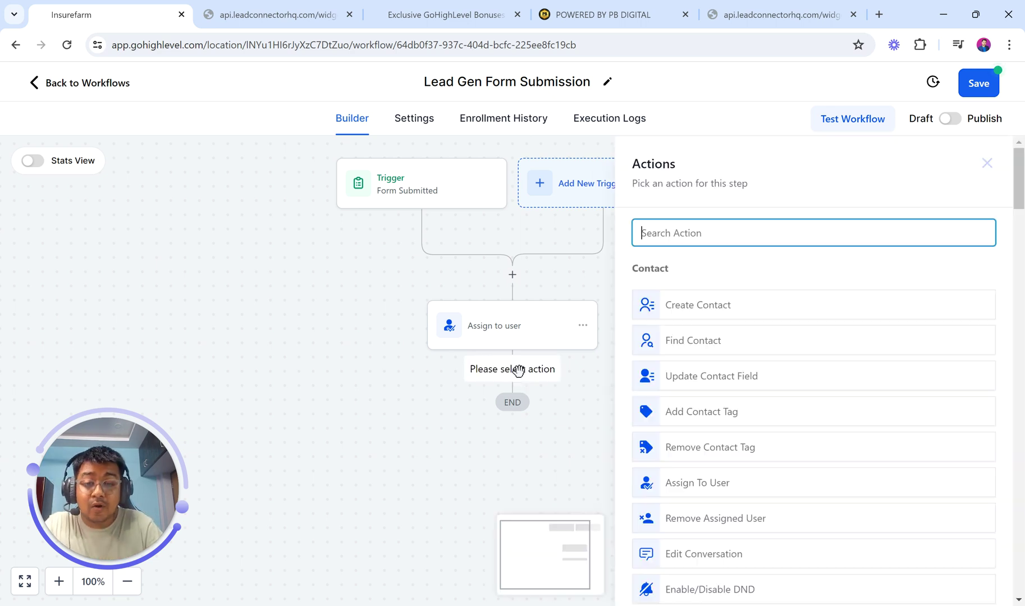
pyautogui.write('not')
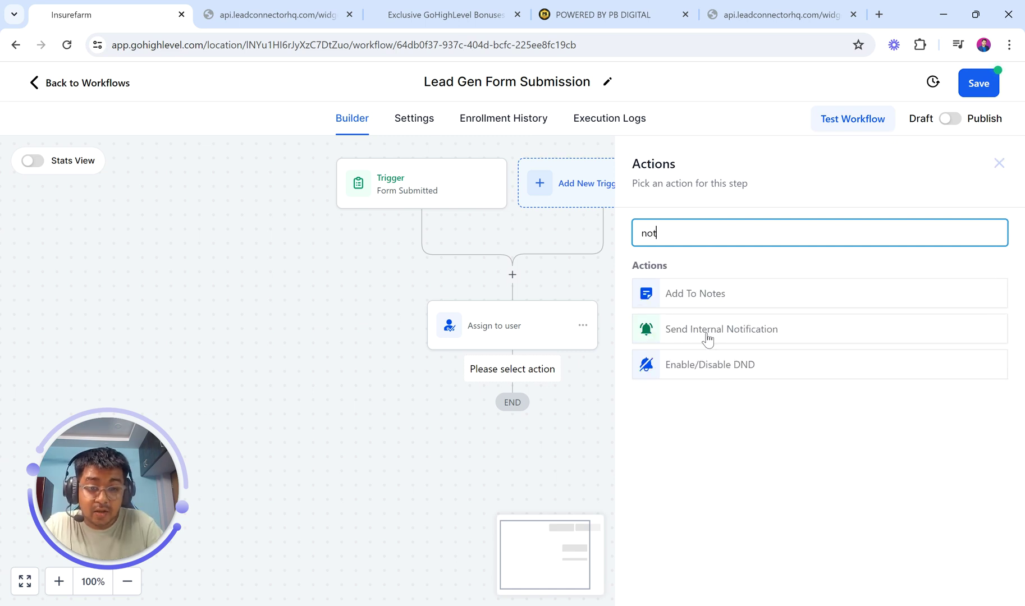
pyautogui.click(708, 337)
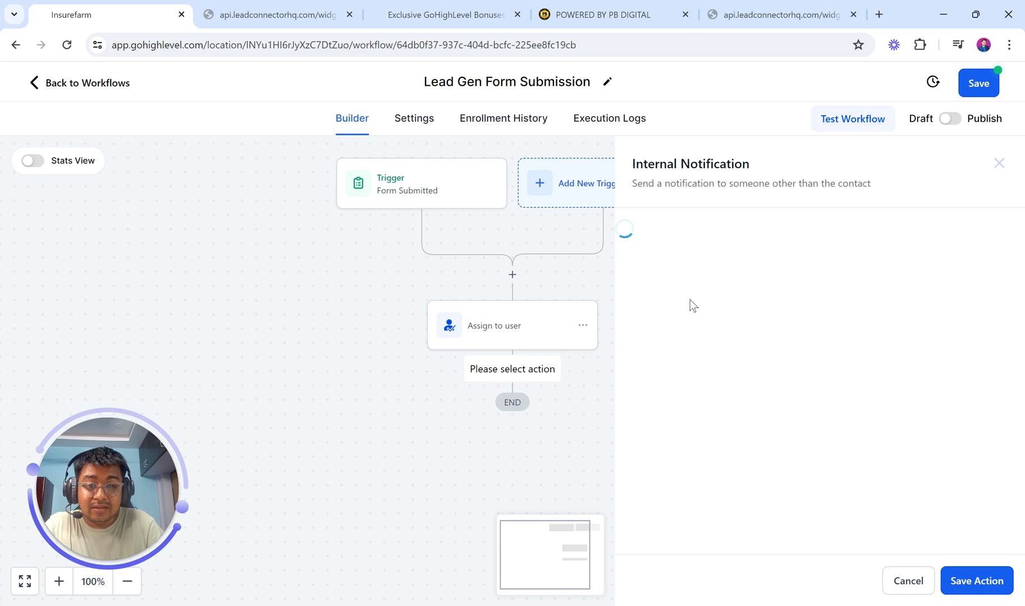
pyautogui.click(694, 331)
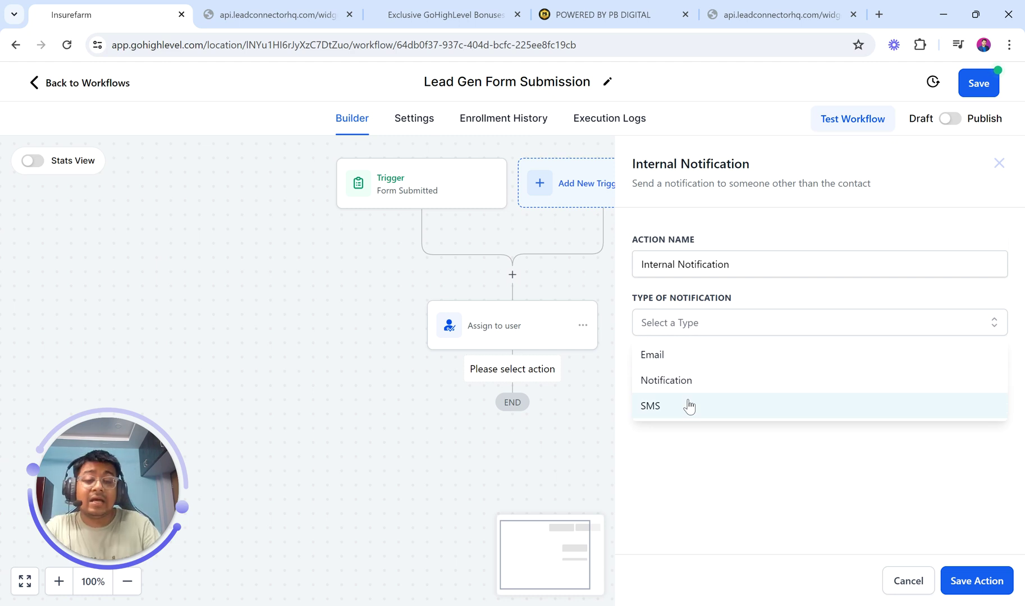
pyautogui.click(660, 356)
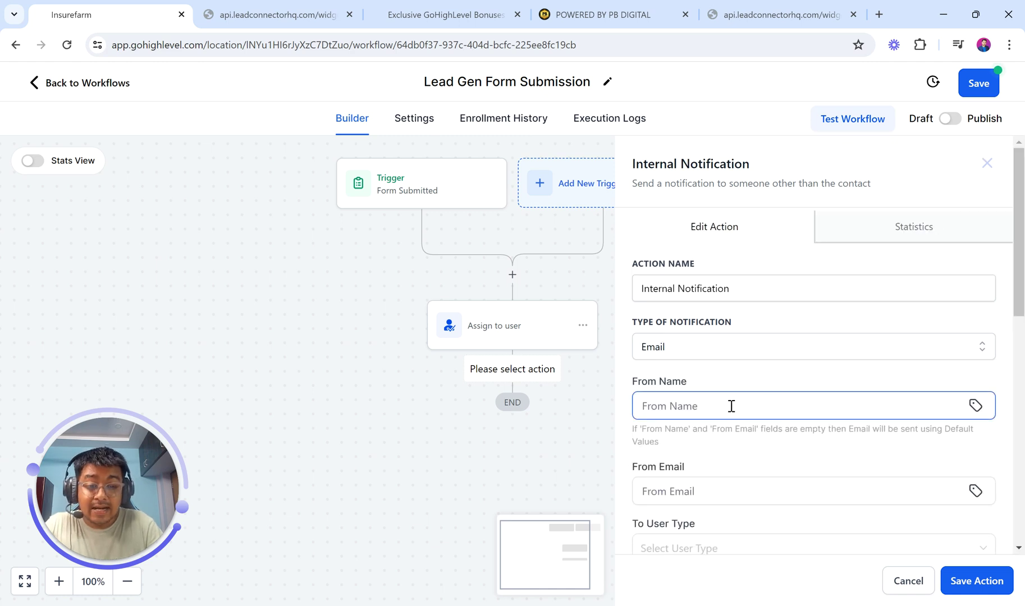
# - Set From Name to PBDIGITAL, choose a suggested sender email address, and try saving the action
pyautogui.click(801, 411)
pyautogui.write('PBDIGITAKL')
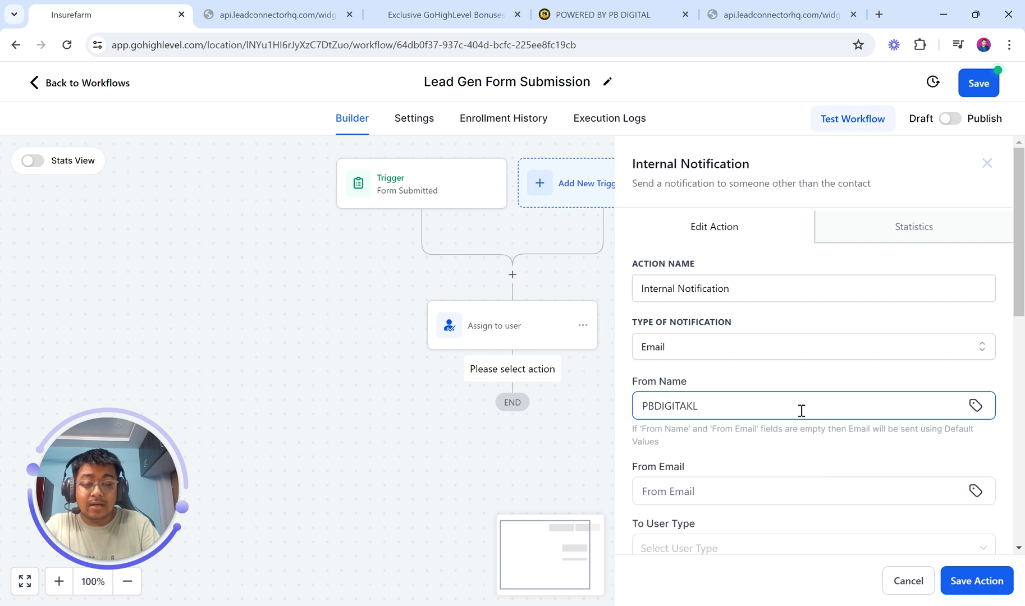
pyautogui.press('BackSpace')
pyautogui.press('BackSpace')
pyautogui.write('L')
pyautogui.scroll(-2, 753, 410)
pyautogui.click(695, 383)
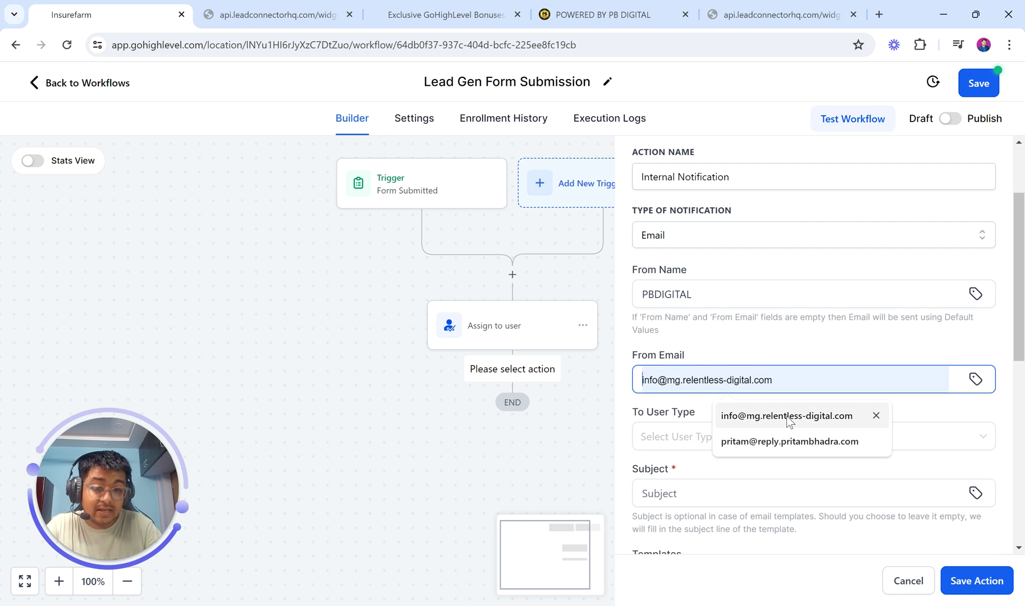
pyautogui.click(786, 443)
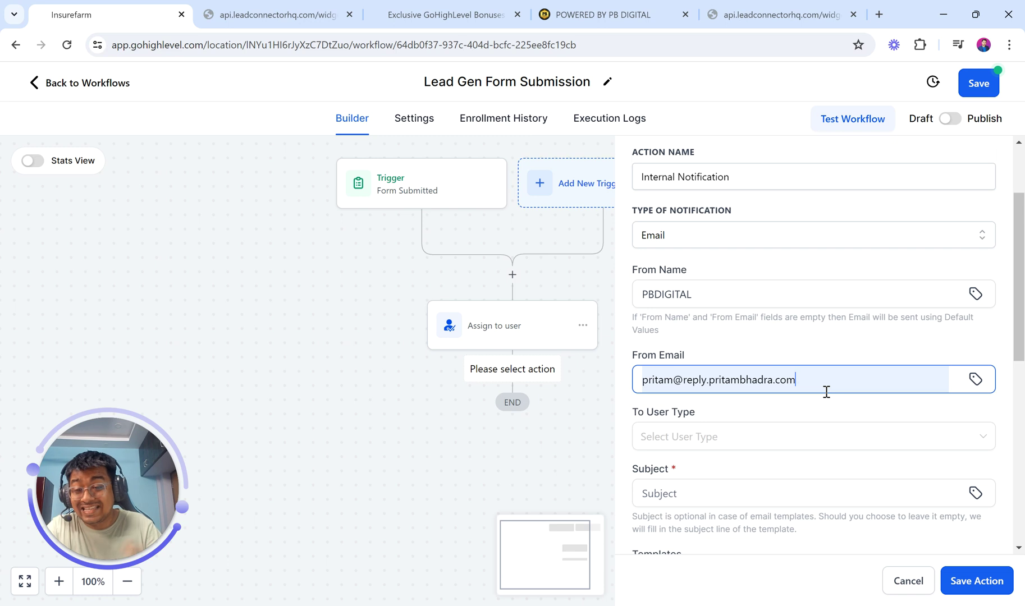
pyautogui.scroll(-2, 827, 392)
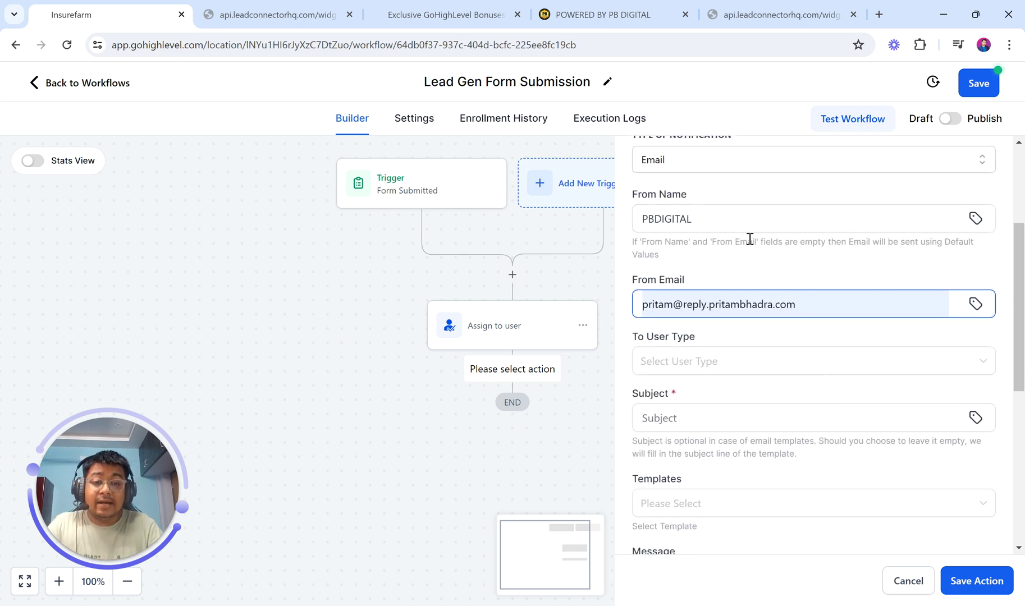
pyautogui.scroll(1, 691, 255)
pyautogui.moveTo(706, 250); pyautogui.dragTo(611, 247)
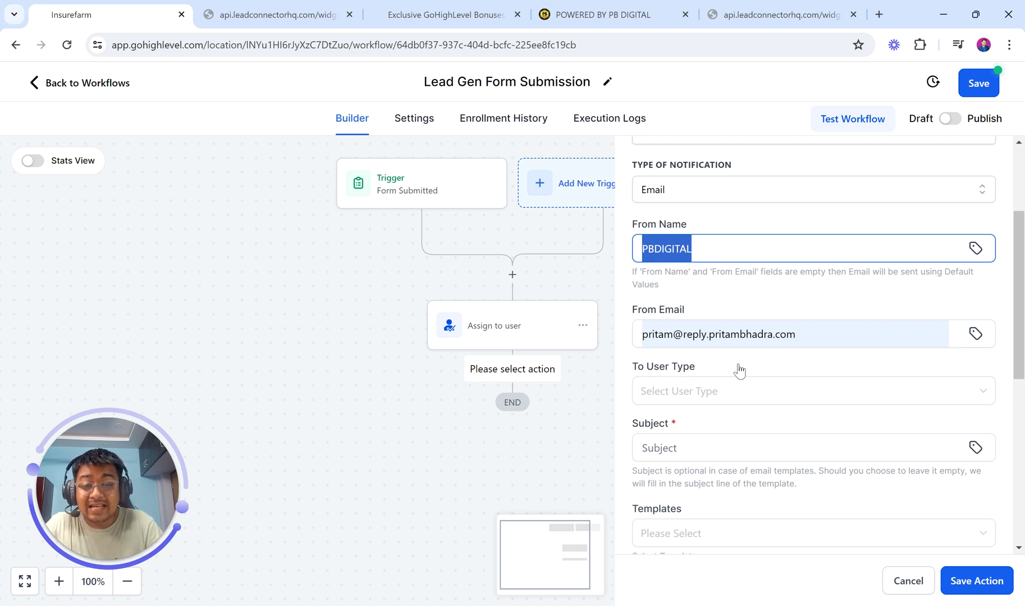
pyautogui.click(975, 581)
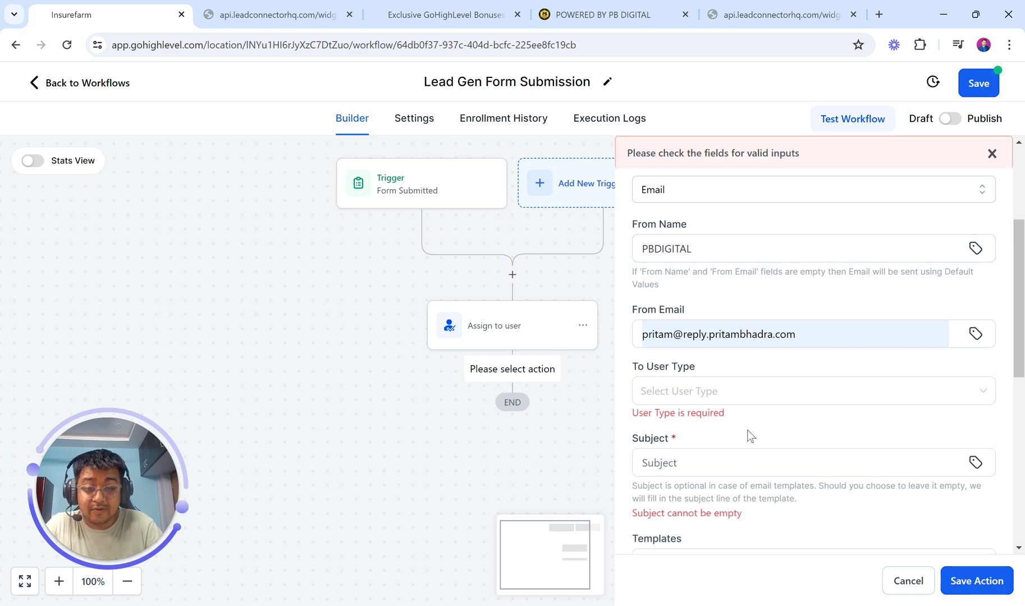
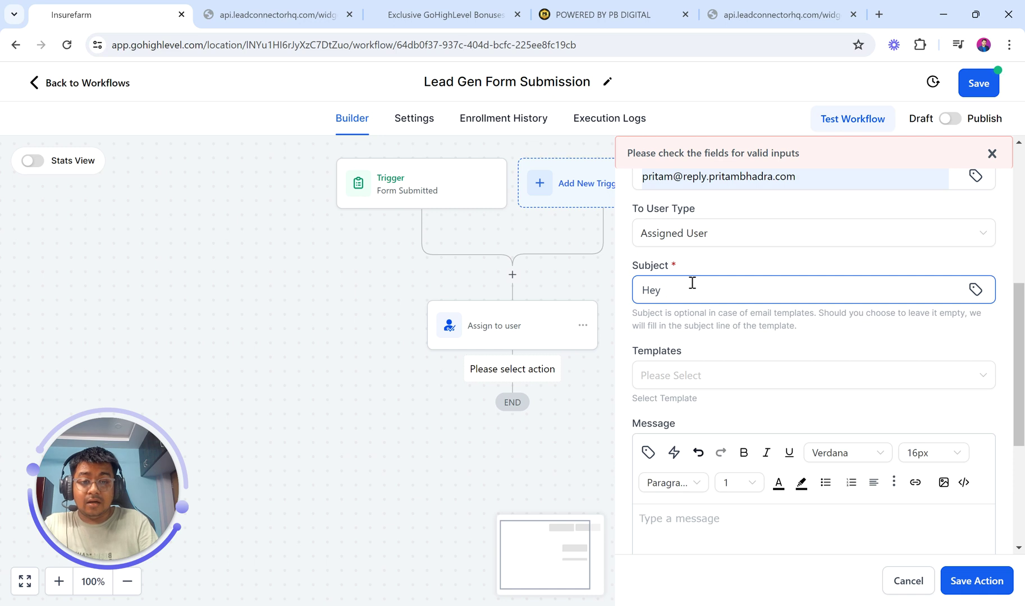
# - Replace the typed name in the subject with User Full Name, making it 'Hey {{user.name}}, New Lead Came In!'
pyautogui.write('Pritam')
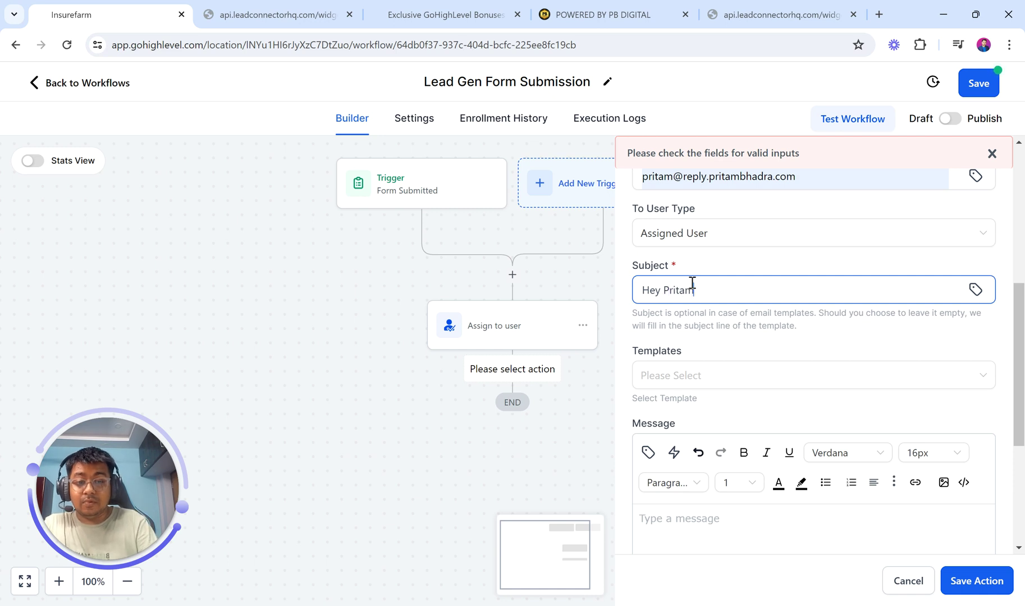
pyautogui.press('BackSpace')
pyautogui.press('BackSpace')
pyautogui.press('BackSpace')
pyautogui.press('BackSpace')
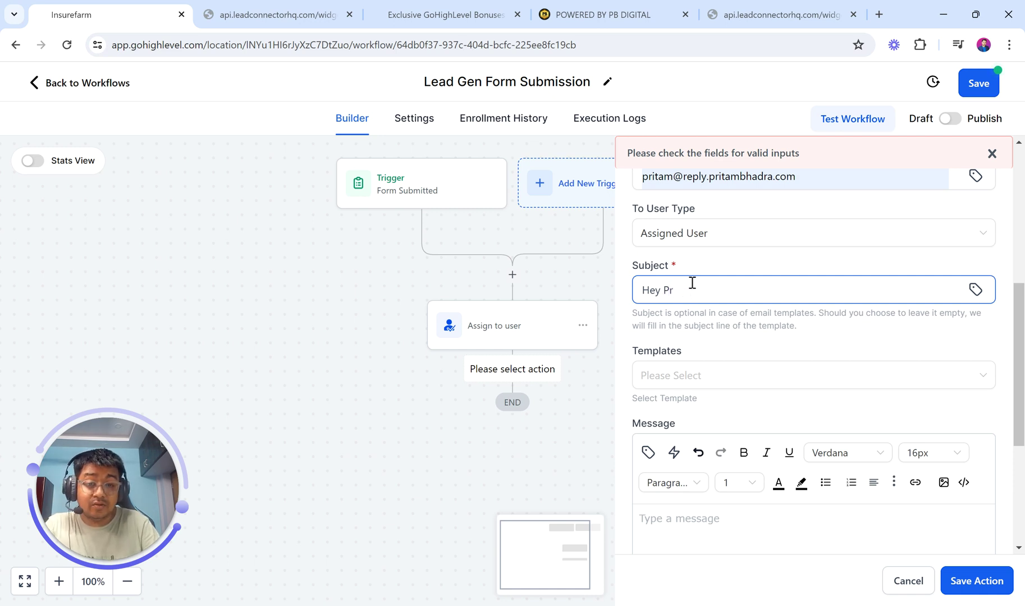
pyautogui.click(976, 289)
pyautogui.click(821, 388)
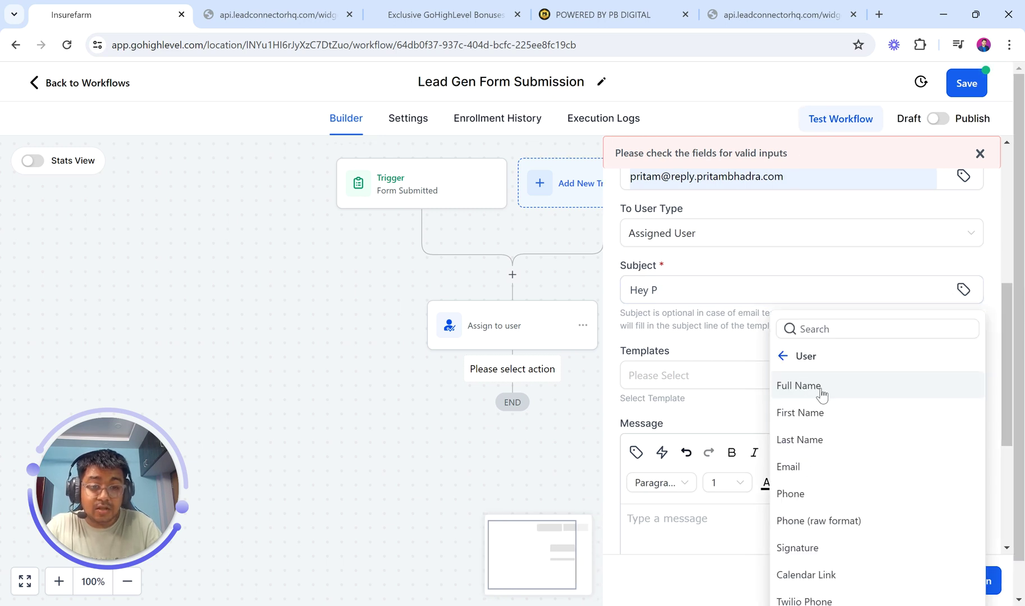
pyautogui.click(798, 385)
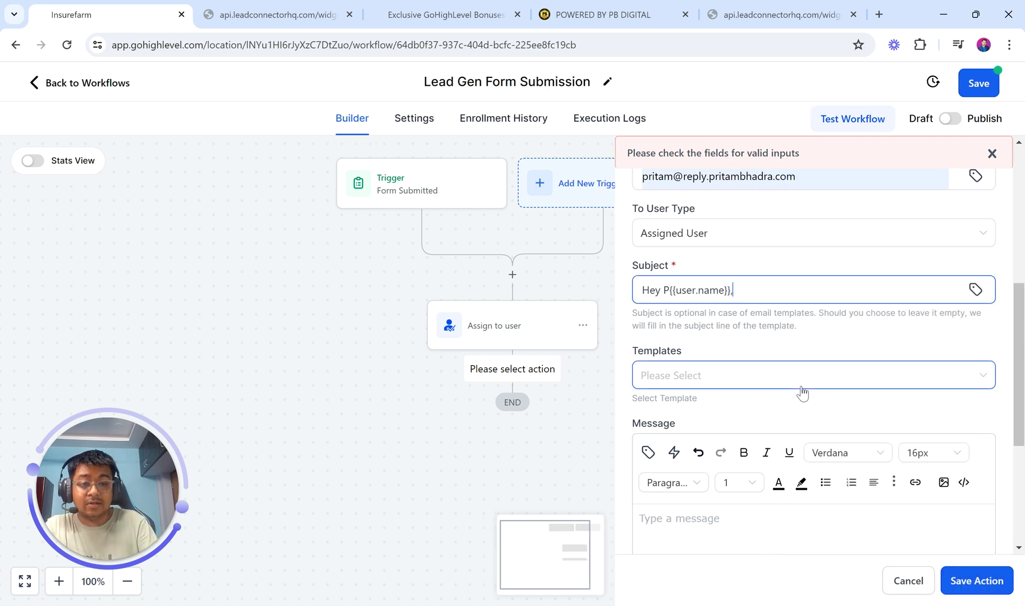
pyautogui.write(', New lead')
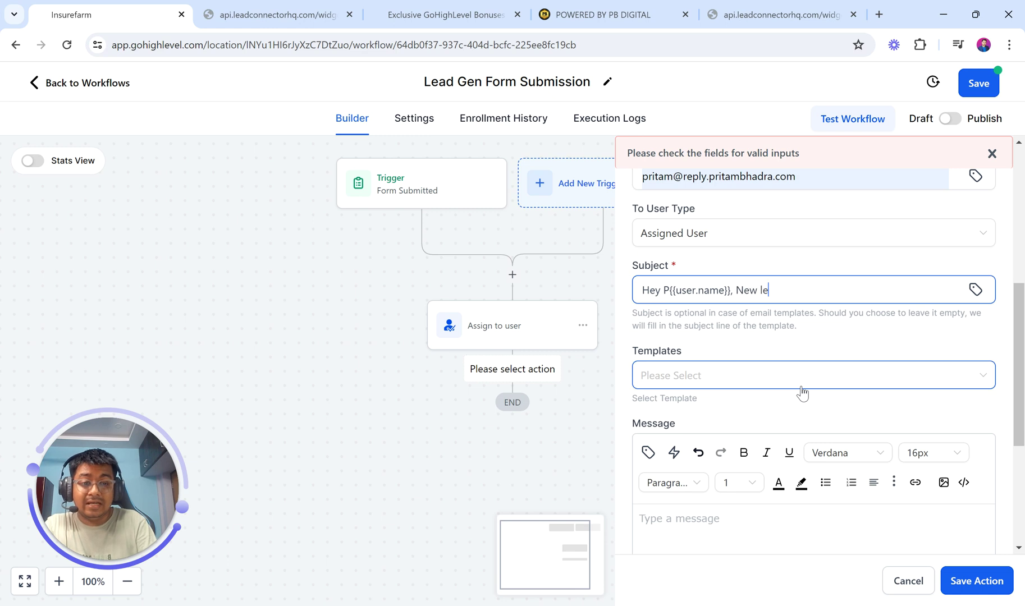
pyautogui.press('BackSpace')
pyautogui.press('BackSpace')
pyautogui.press('BackSpace')
pyautogui.write('Lea')
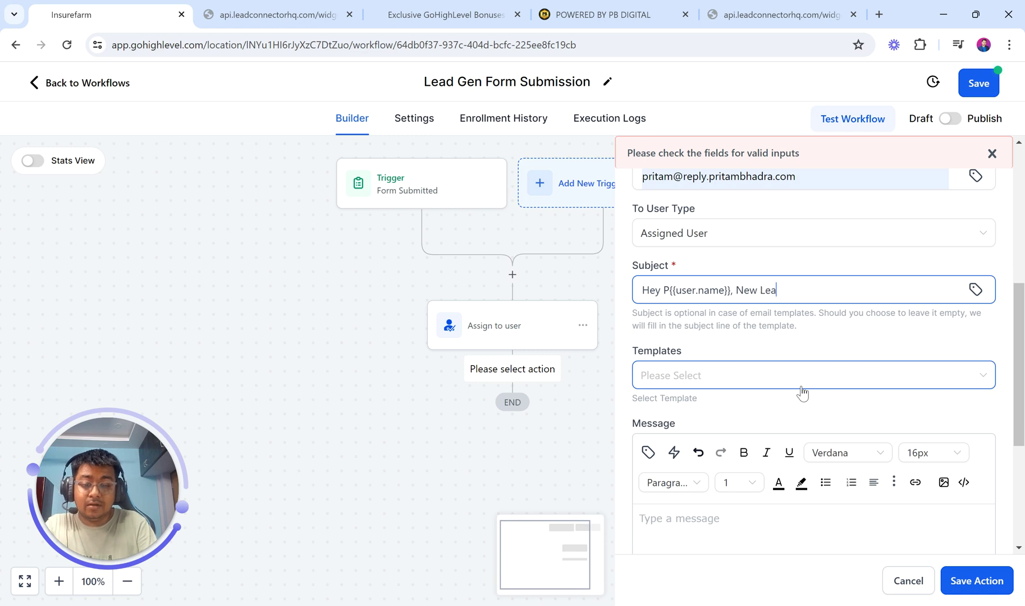
pyautogui.write('d Came In!')
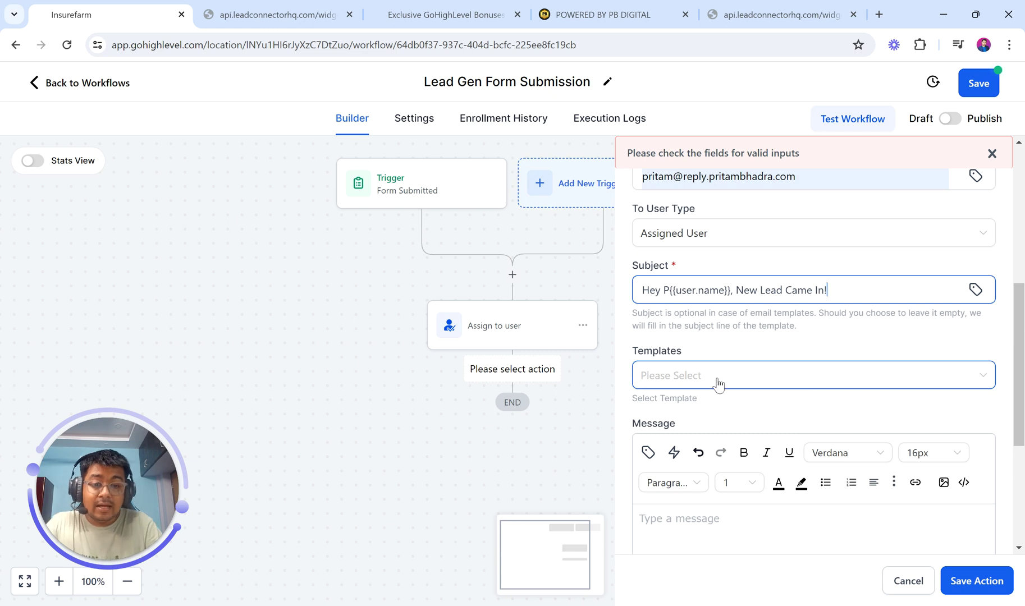
pyautogui.scroll(-3, 723, 482)
pyautogui.click(683, 398)
# - Start the message with 'Hey {{user.first_name}},' using the User First Name custom value
pyautogui.write('Hey')
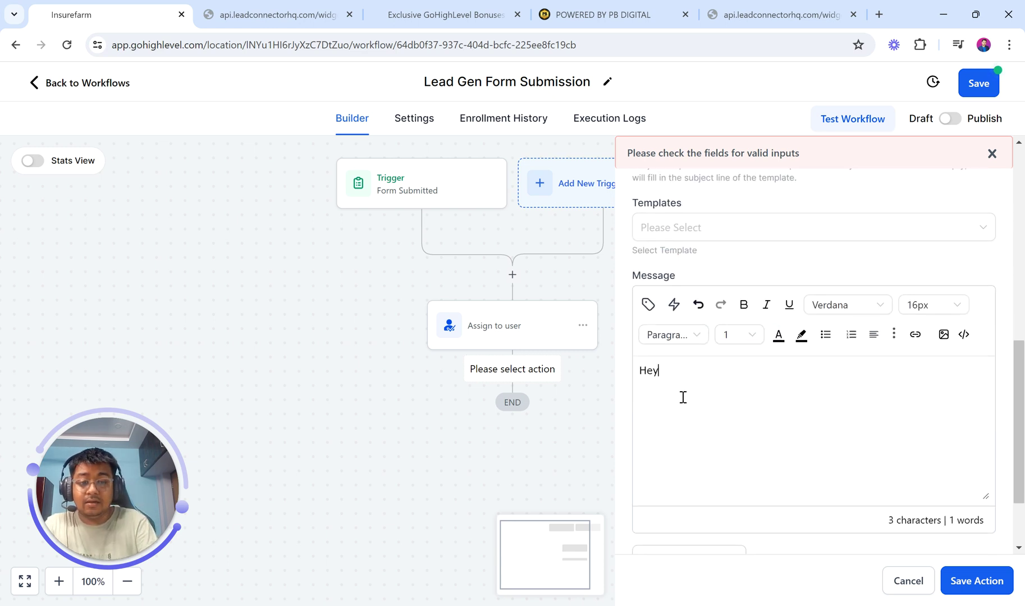
pyautogui.press('BackSpace')
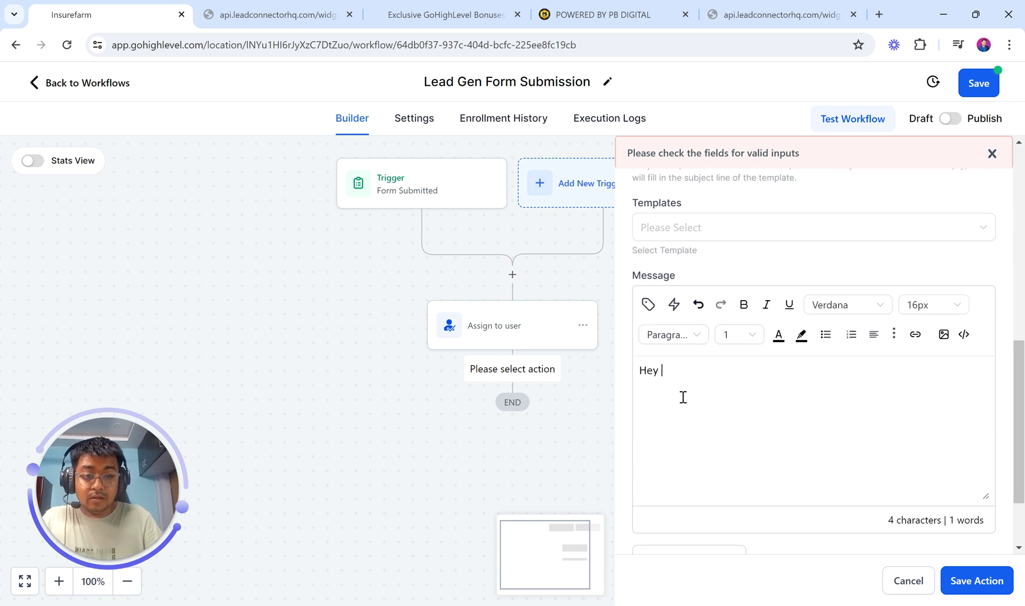
pyautogui.click(648, 304)
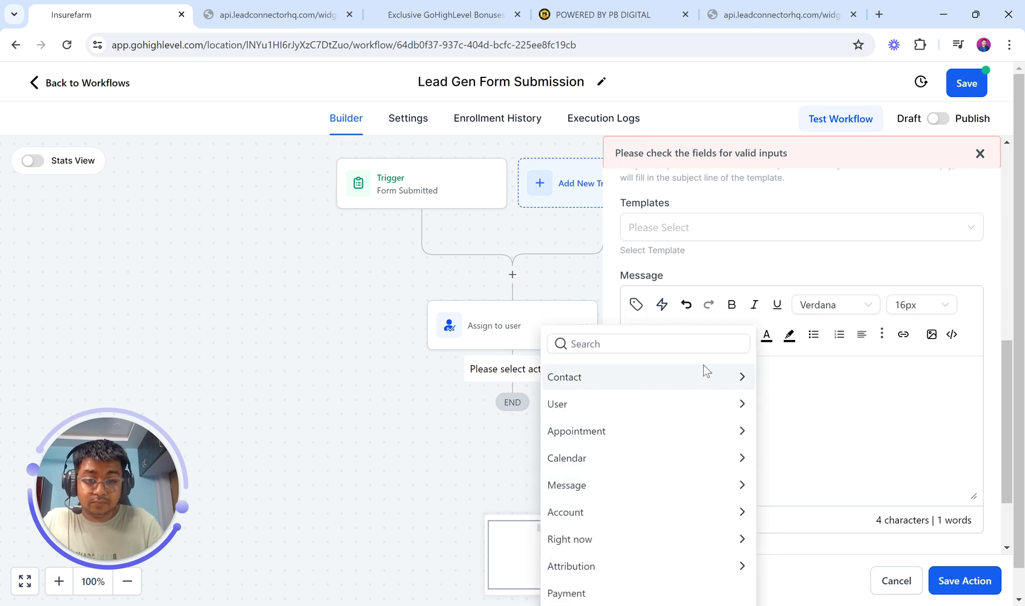
pyautogui.click(682, 399)
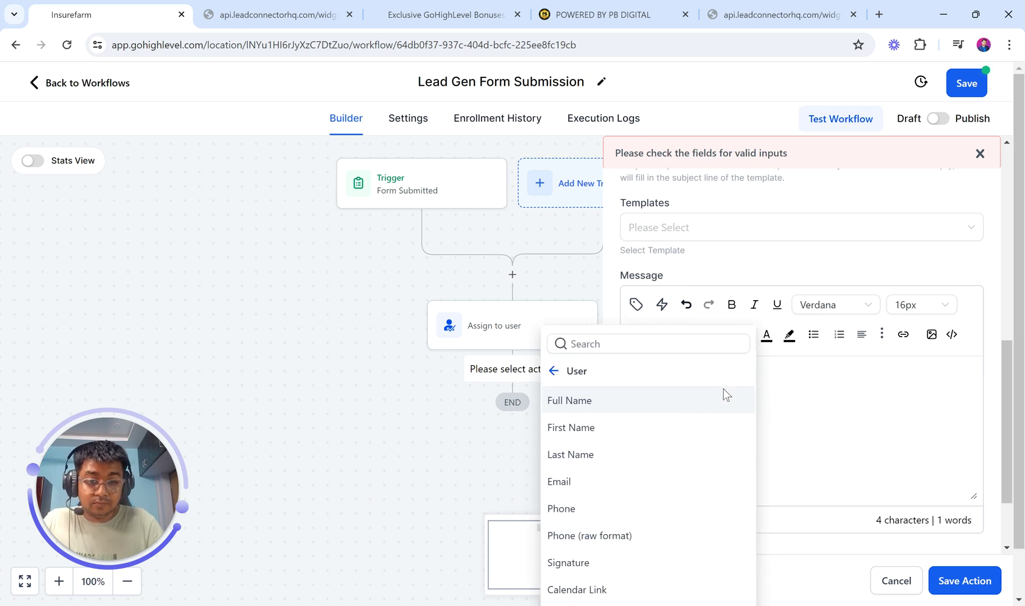
pyautogui.click(627, 429)
pyautogui.write(',')
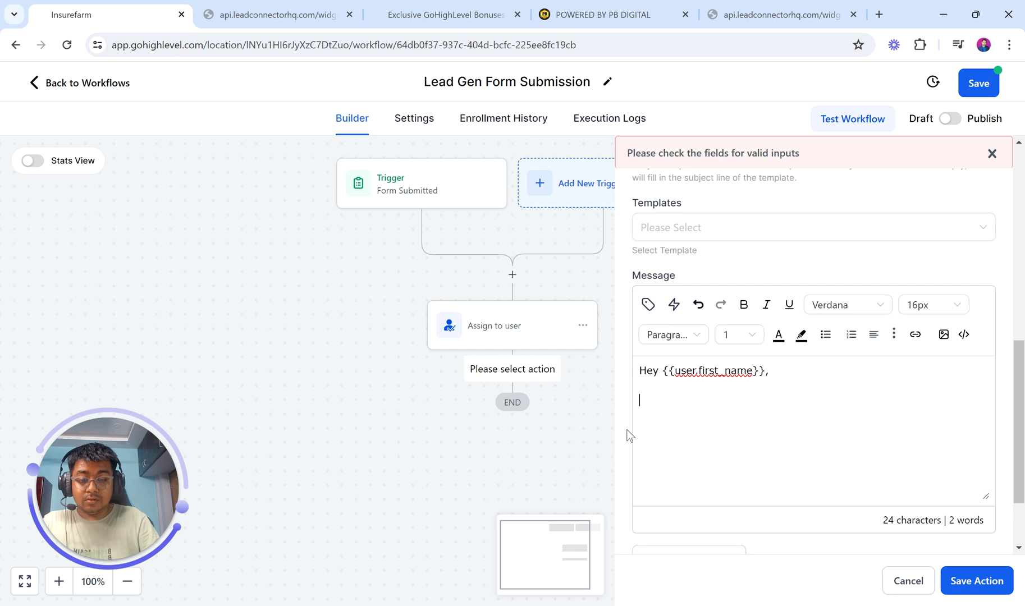
pyautogui.press('Return')
# - Add 'Congratulations! You just received a New Lead, please reach out if you can!' and a 'Lead Name' line
pyautogui.write('you')
pyautogui.press('BackSpace')
pyautogui.press('BackSpace')
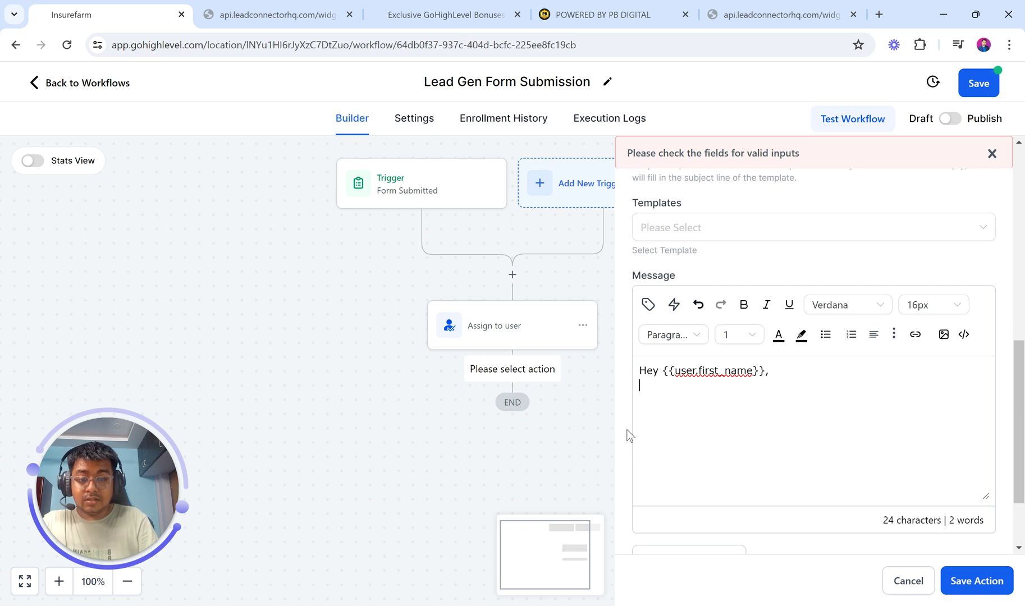
pyautogui.write('Congratu')
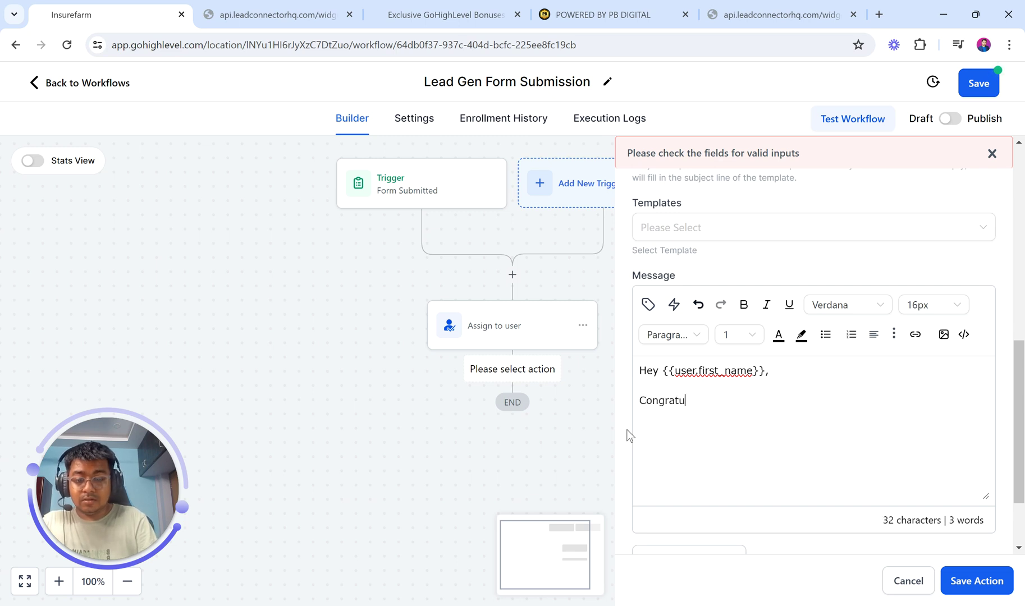
pyautogui.write('lations! you')
pyautogui.press('BackSpace')
pyautogui.press('BackSpace')
pyautogui.write('you')
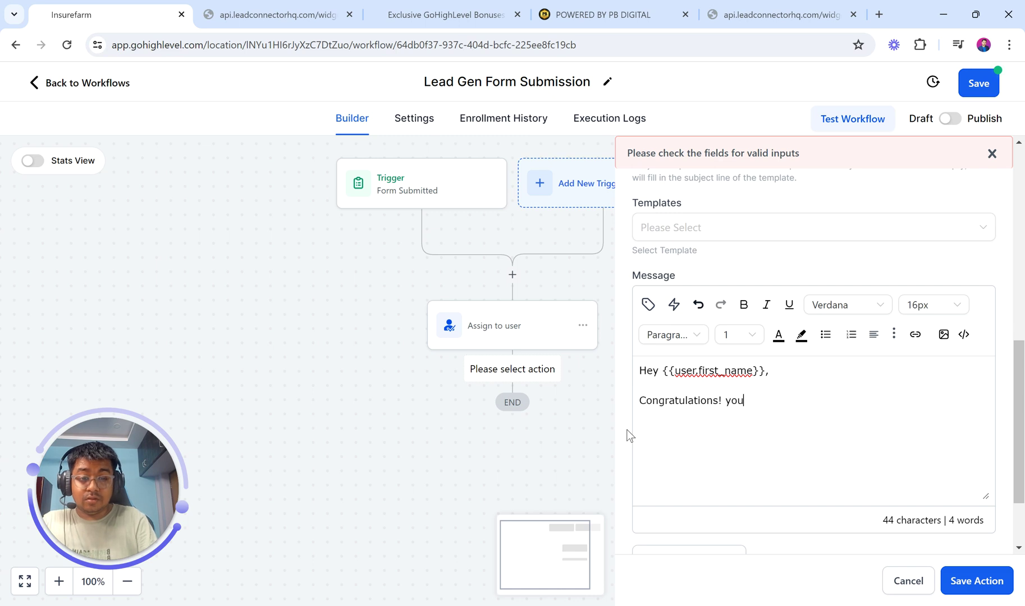
pyautogui.press('BackSpace')
pyautogui.press('BackSpace')
pyautogui.write('You Just')
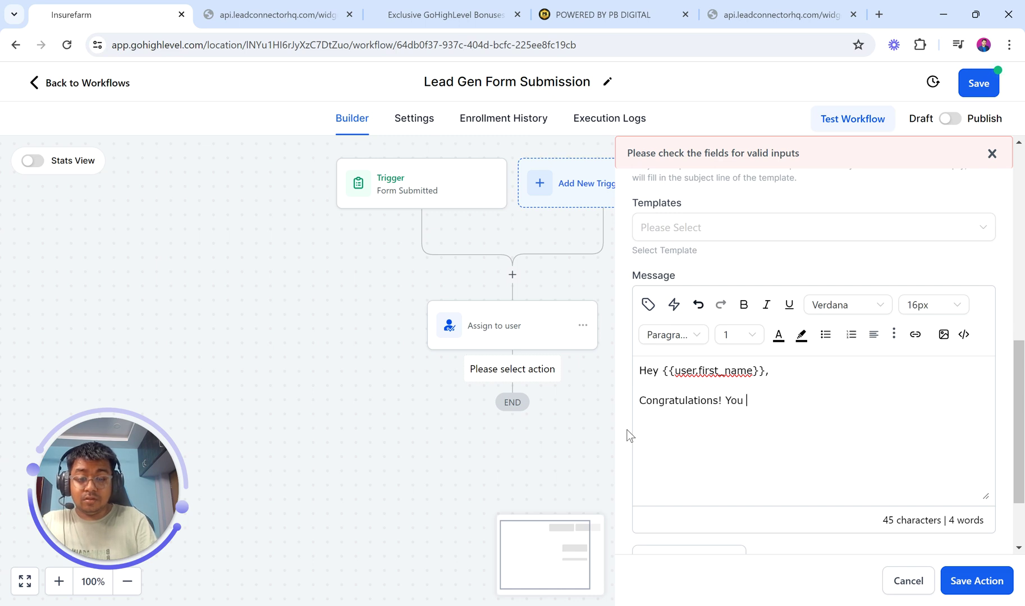
pyautogui.press('BackSpace')
pyautogui.press('BackSpace')
pyautogui.press('BackSpace')
pyautogui.write('just received a')
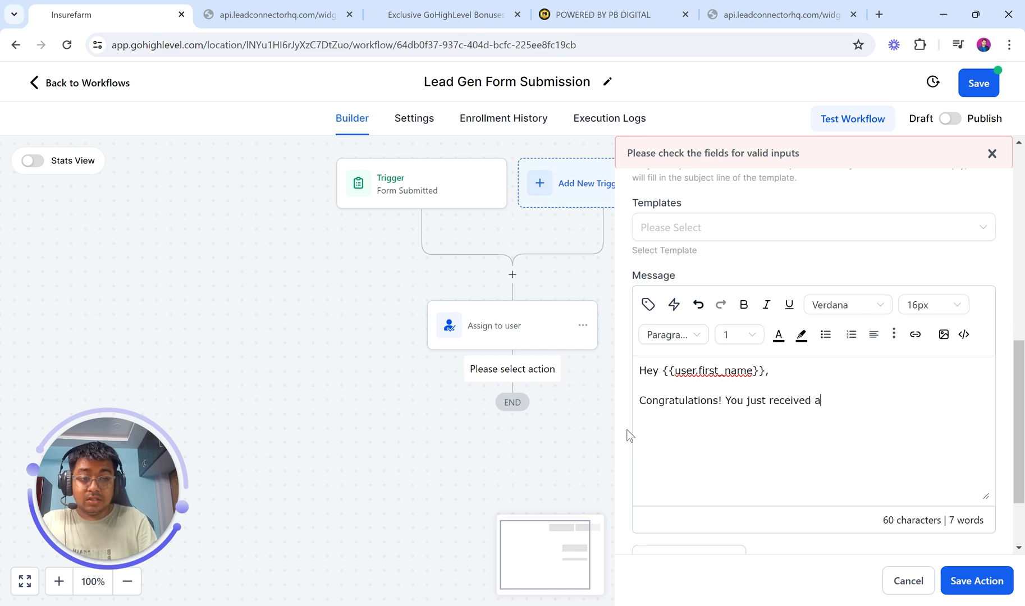
pyautogui.write(' New Lead, please re')
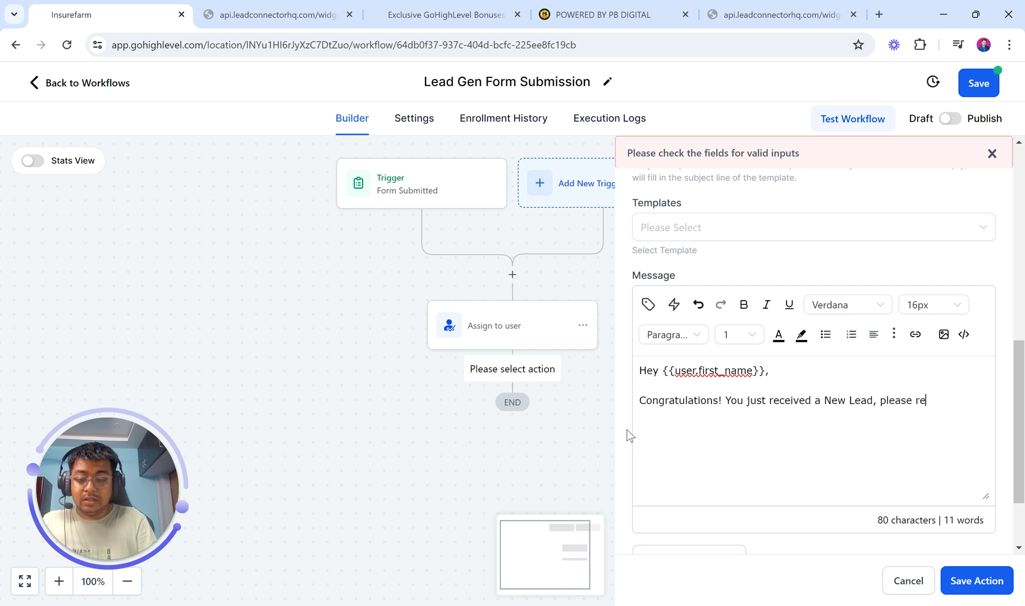
pyautogui.write('ach out if you can!  ')
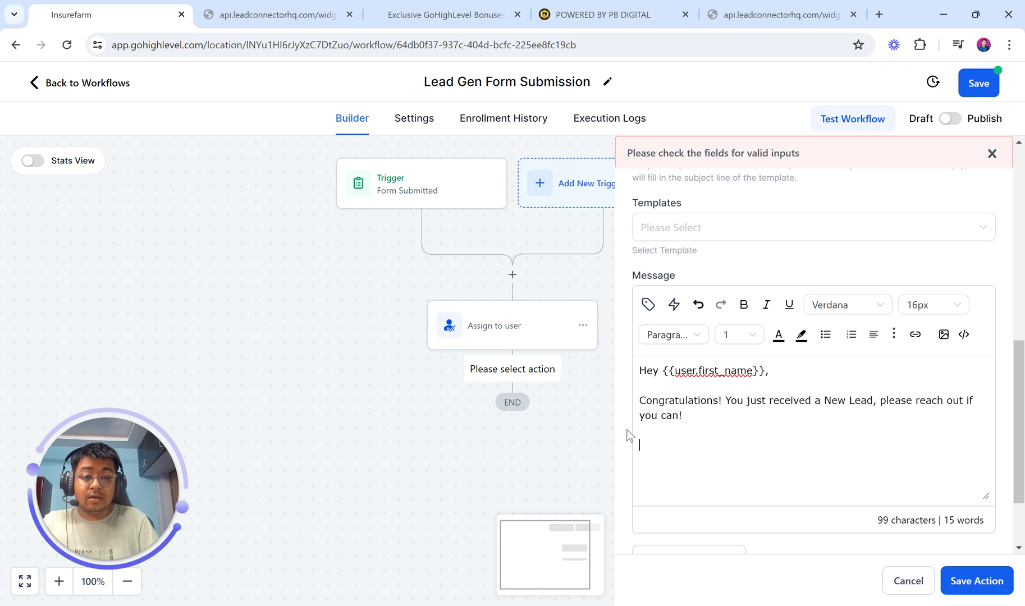
pyautogui.write('Lead Name:')
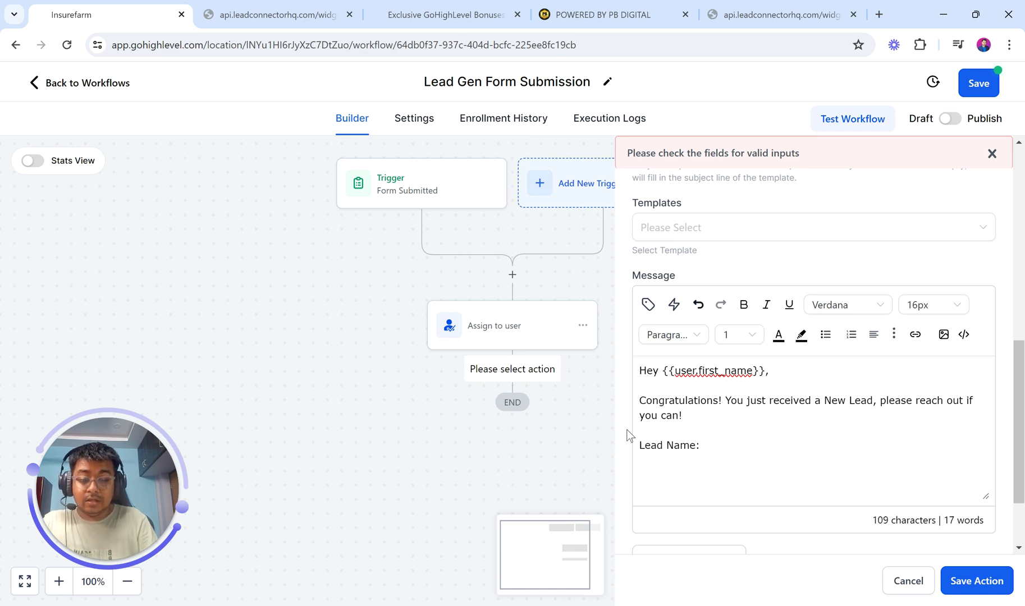
pyautogui.click(315, 7)
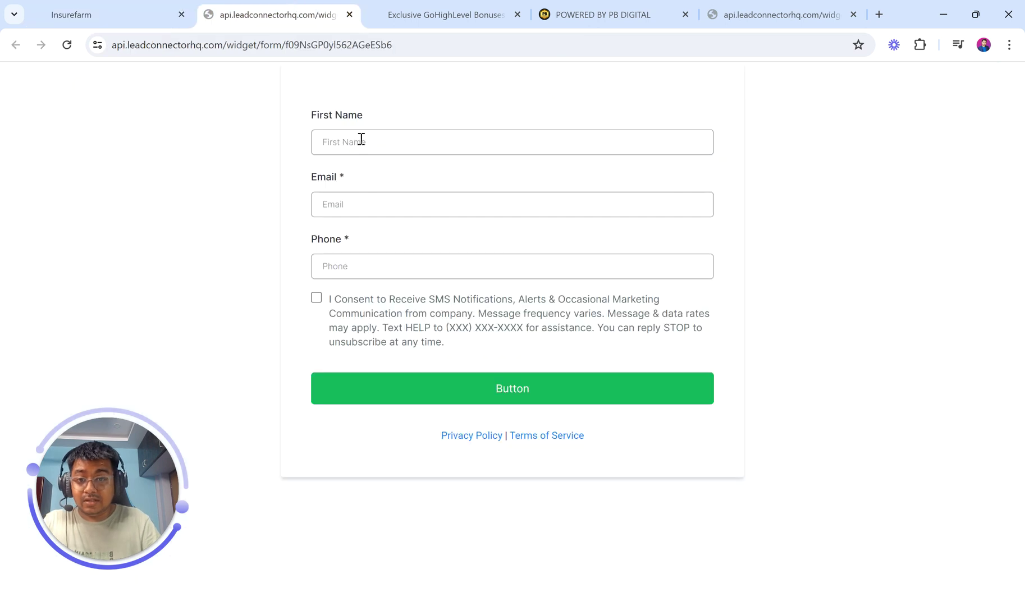
# - Add 'Lead Email:' and 'Lead Phone Number:' lines to the notification message
pyautogui.click(87, 7)
pyautogui.write('Le')
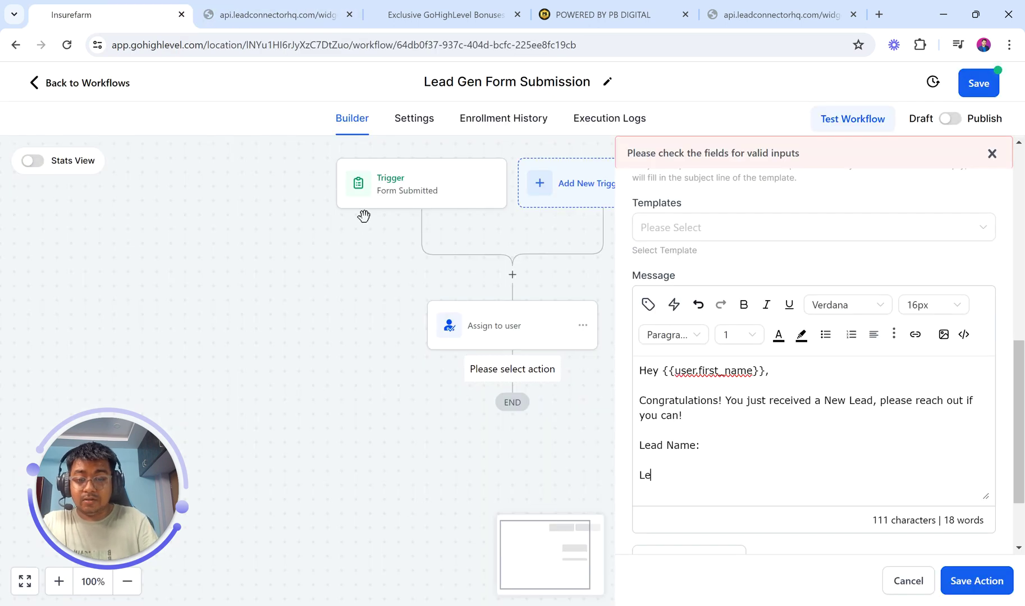
pyautogui.write('ad Email')
pyautogui.press('BackSpace')
pyautogui.write('l:')
pyautogui.press('Return')
pyautogui.write('Lead')
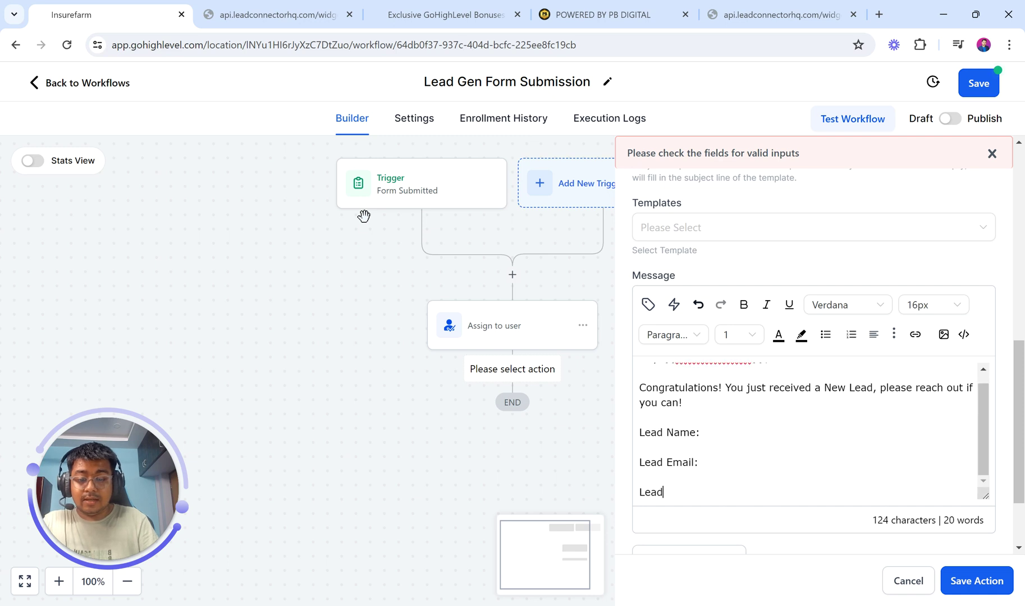
pyautogui.write(' Phone Num')
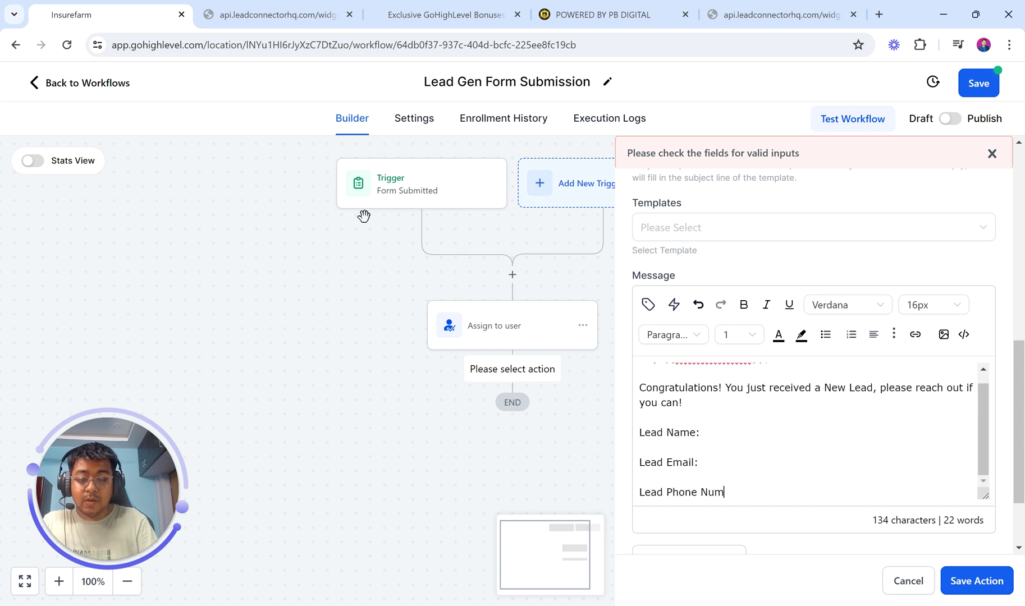
pyautogui.write('ber:')
# - Insert the contact first name, email and phone placeholders after their matching labels
pyautogui.click(729, 436)
pyautogui.click(649, 305)
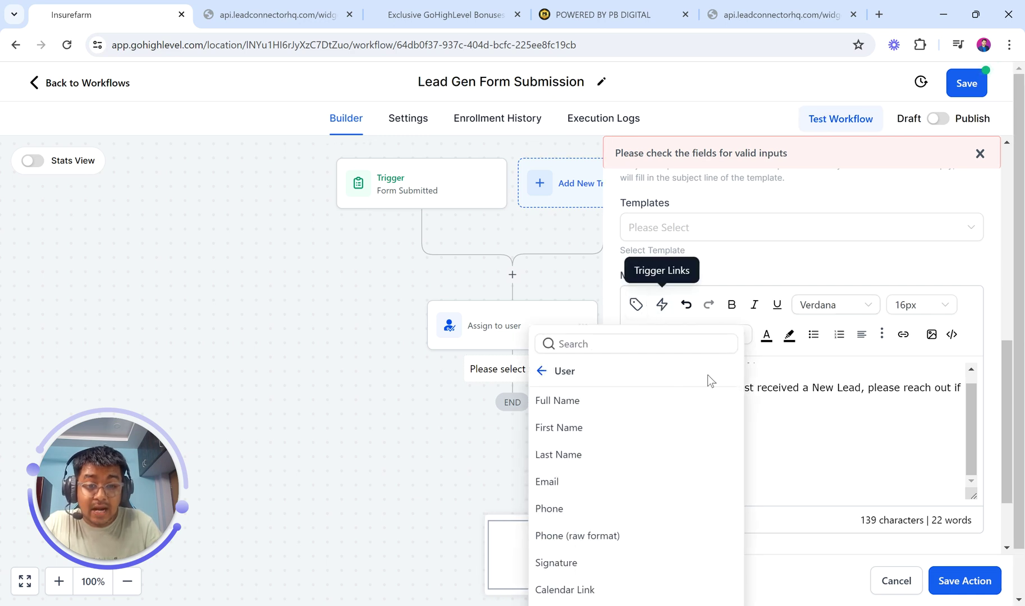
pyautogui.click(540, 371)
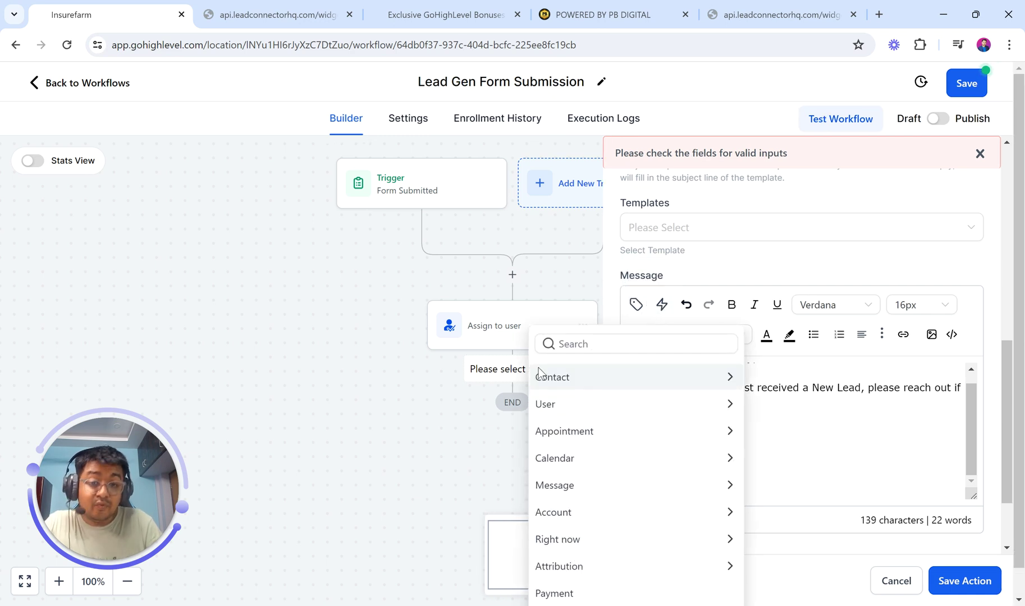
pyautogui.click(588, 379)
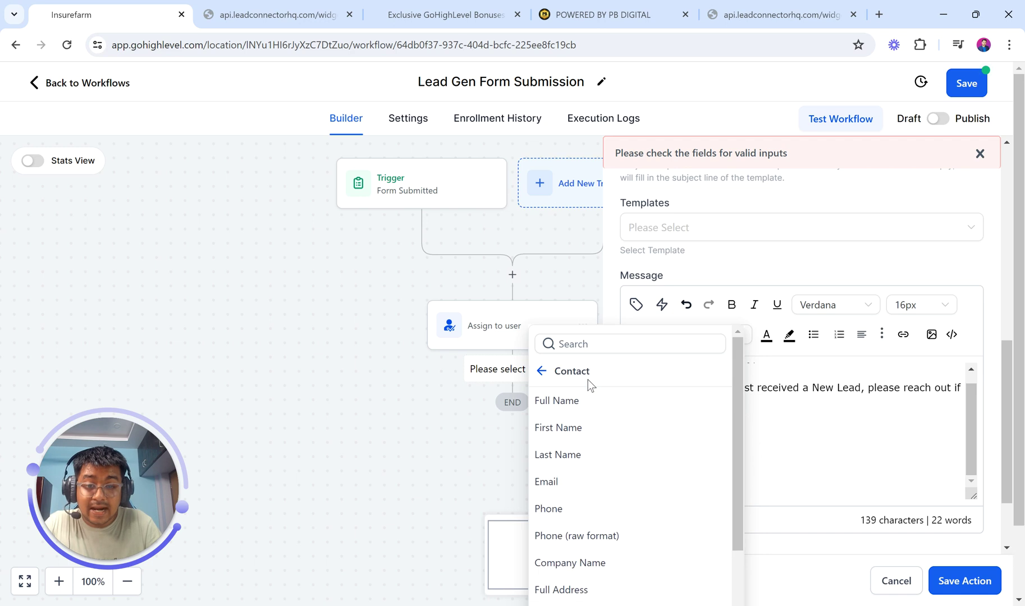
pyautogui.click(577, 427)
pyautogui.scroll(-2, 737, 482)
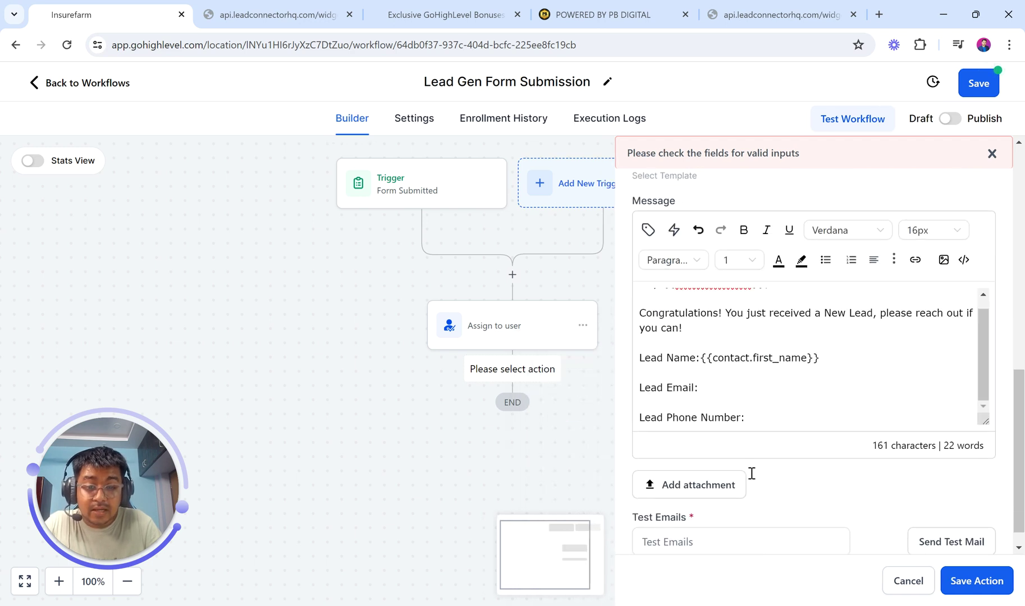
pyautogui.click(649, 232)
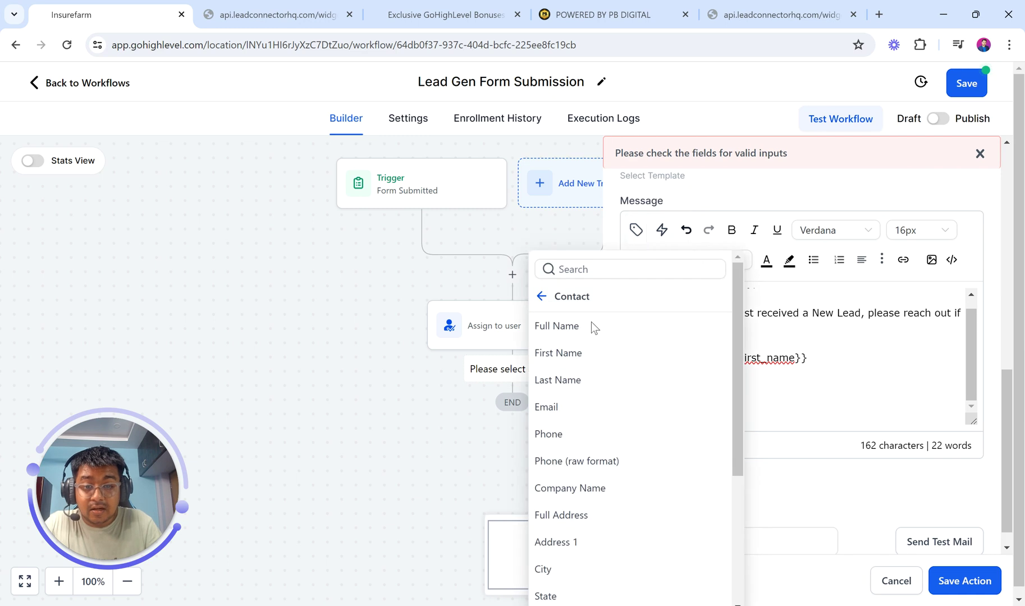
pyautogui.click(559, 407)
pyautogui.click(769, 417)
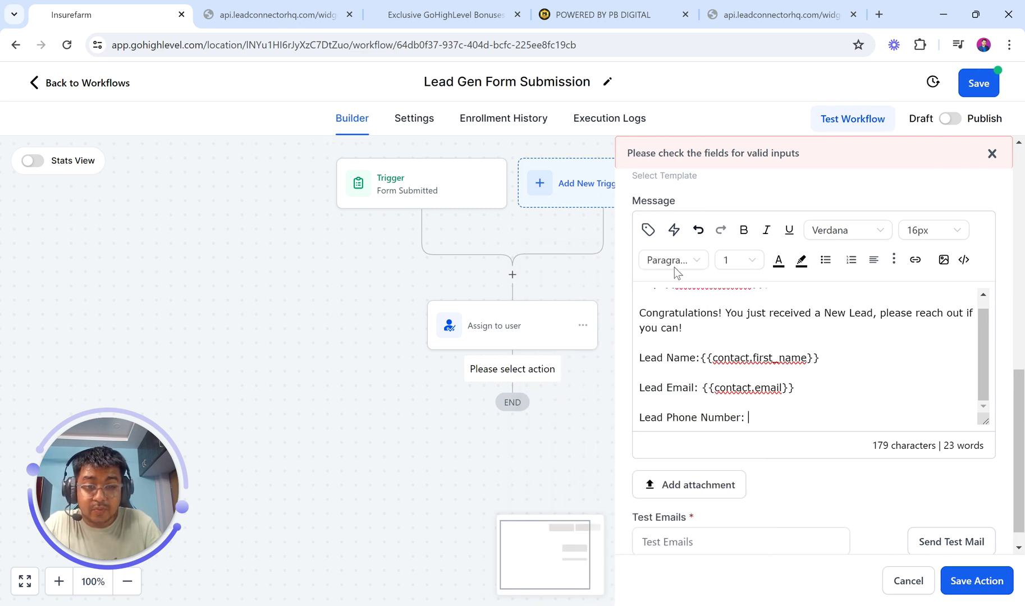
pyautogui.click(649, 232)
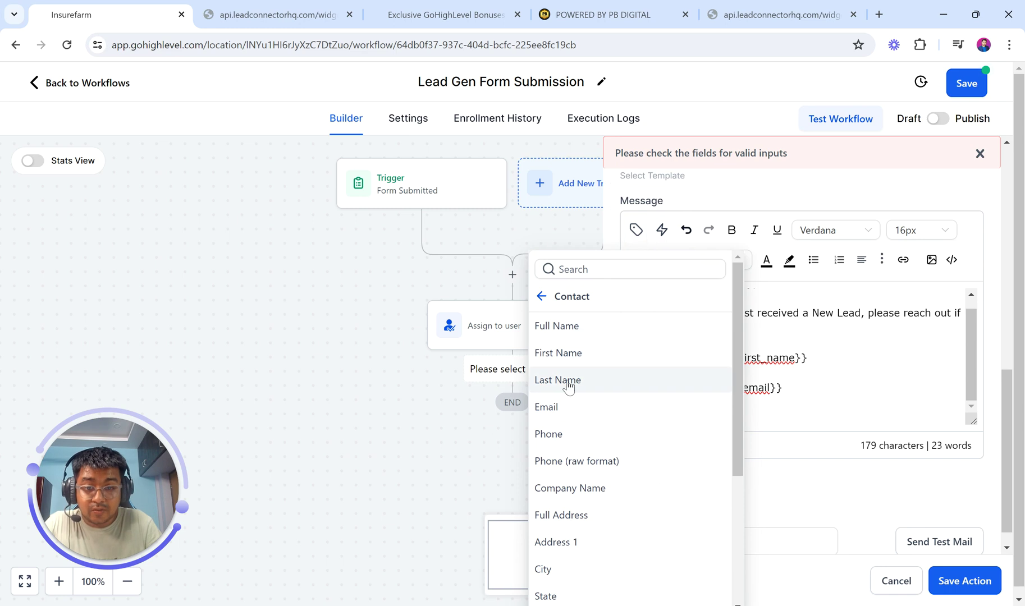
pyautogui.click(564, 435)
# - Remove the stray P from the subject and save the Internal Notification step
pyautogui.scroll(3, 725, 407)
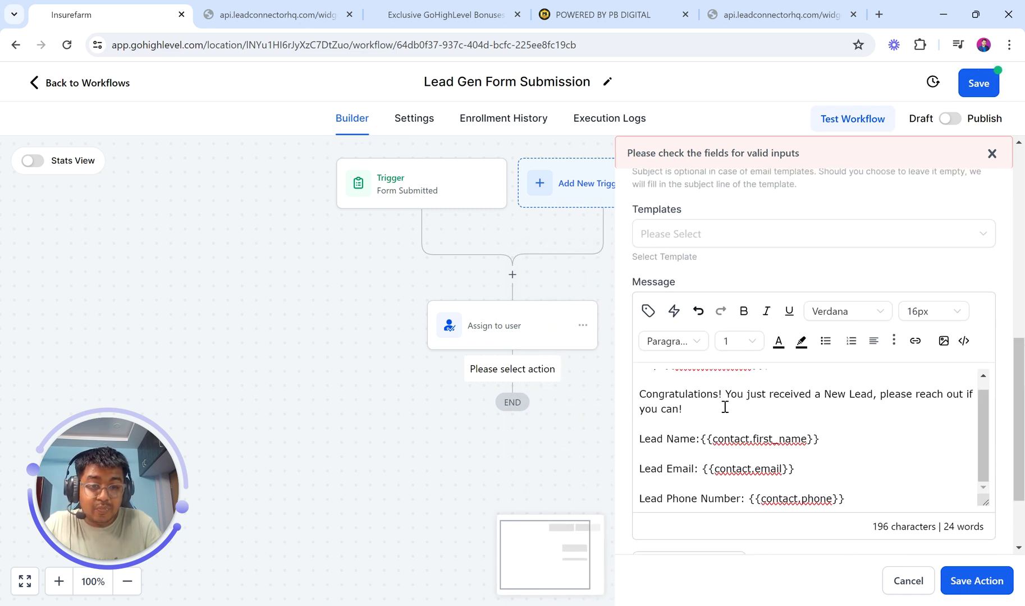
pyautogui.scroll(3, 725, 407)
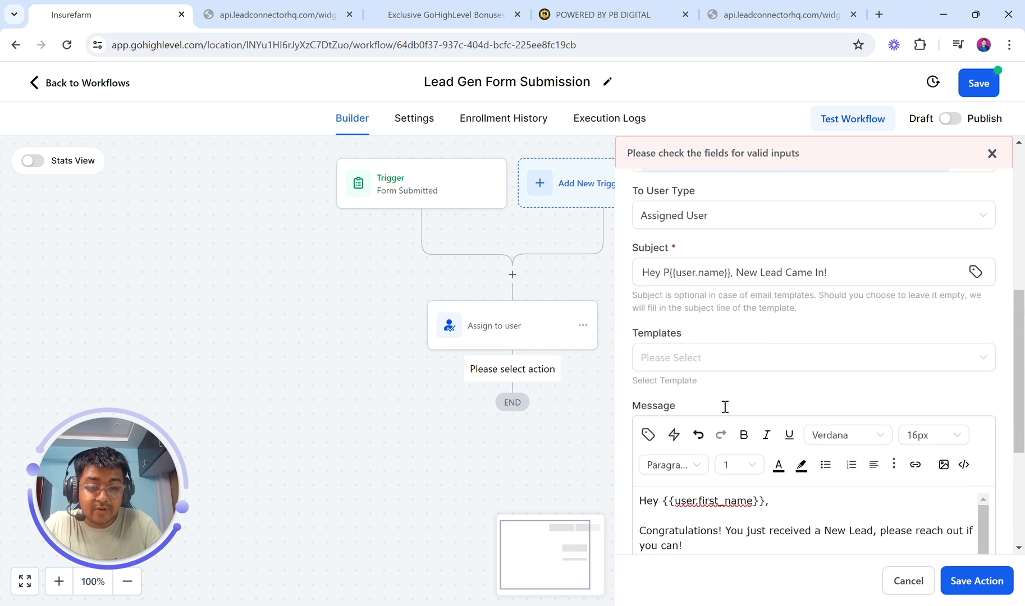
pyautogui.scroll(2, 725, 406)
pyautogui.click(670, 344)
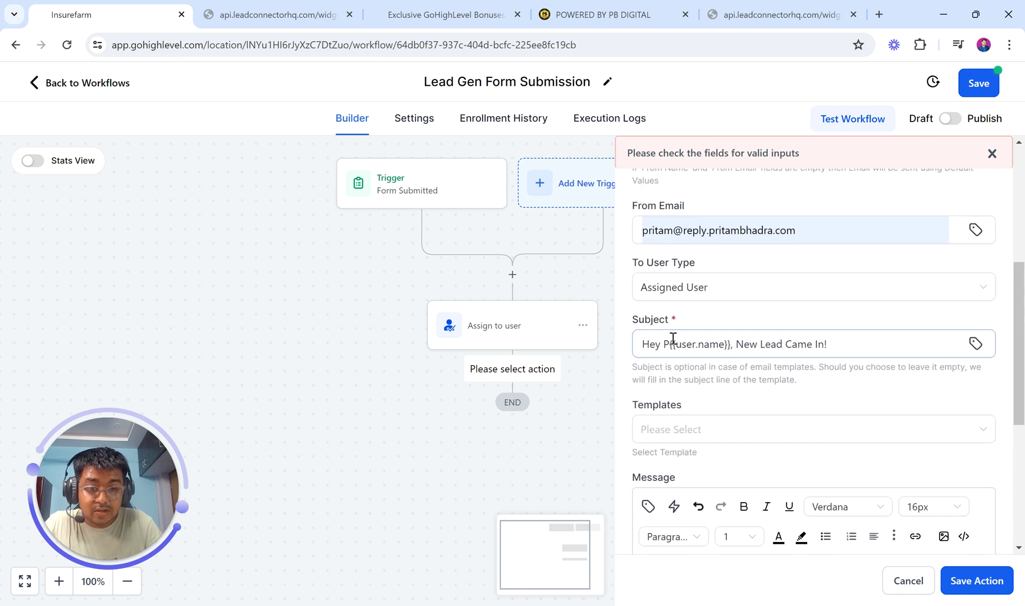
pyautogui.press('BackSpace')
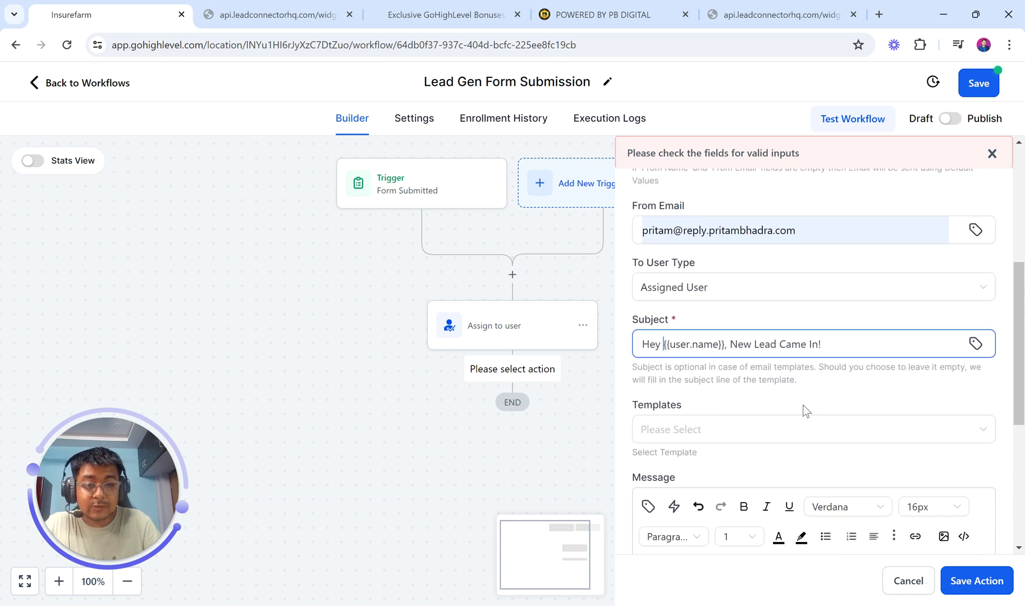
pyautogui.scroll(-5, 794, 399)
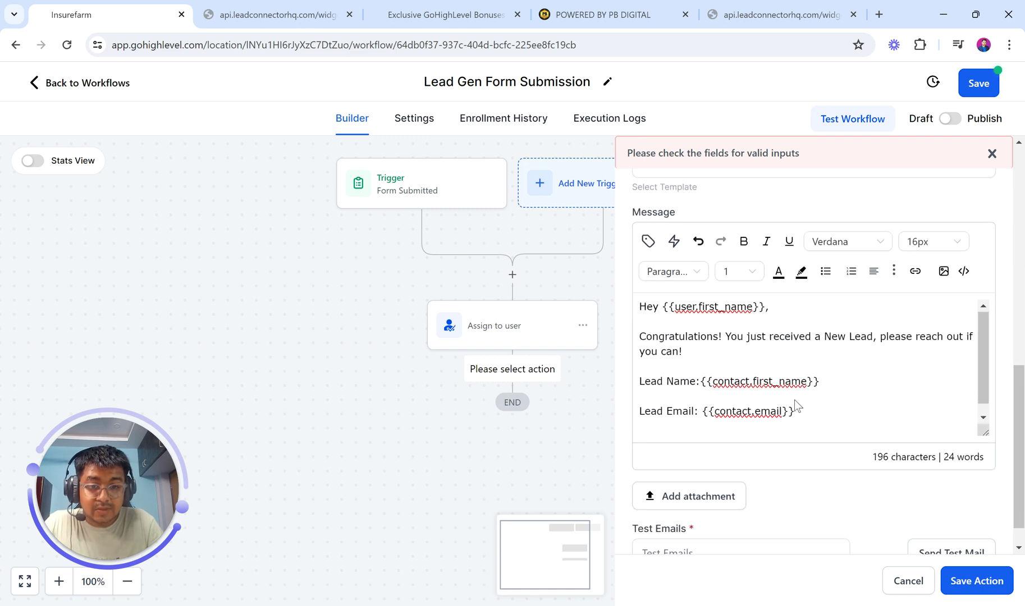
pyautogui.click(976, 581)
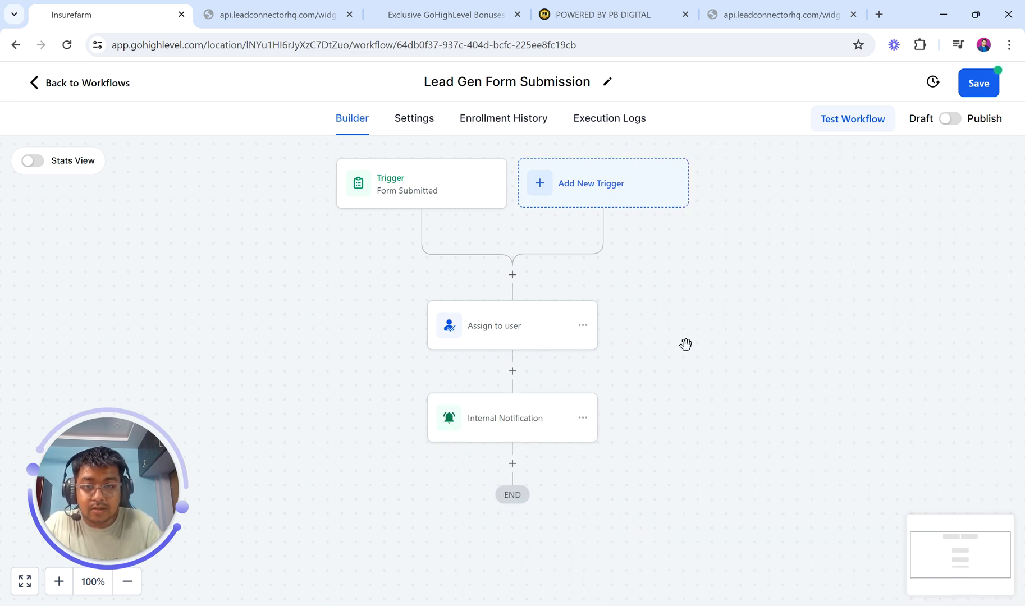
# - Add a Send Email step after Internal Notification and name it 'Email To Contact'
pyautogui.click(512, 464)
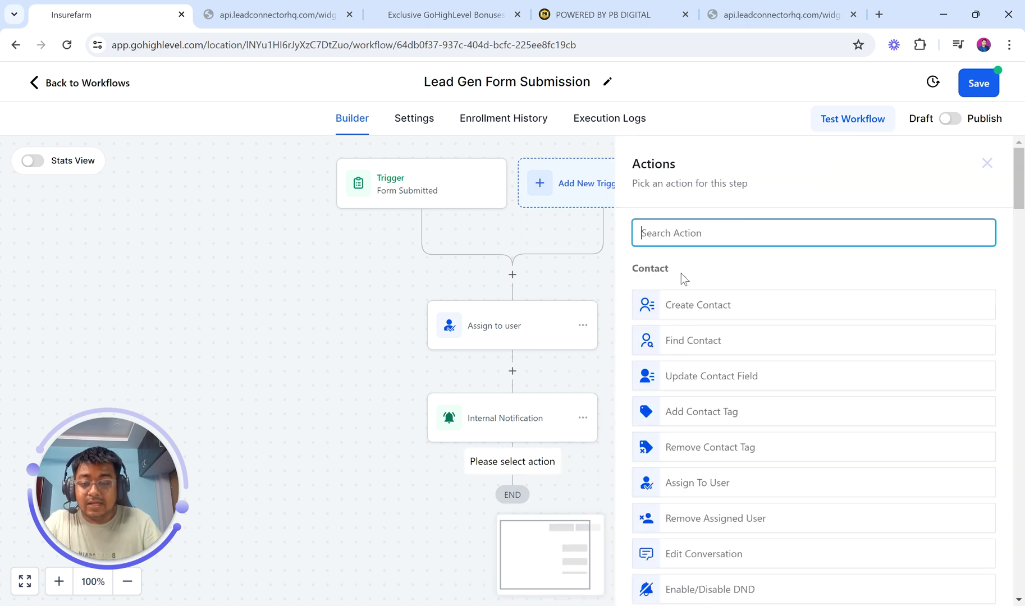
pyautogui.write('Email')
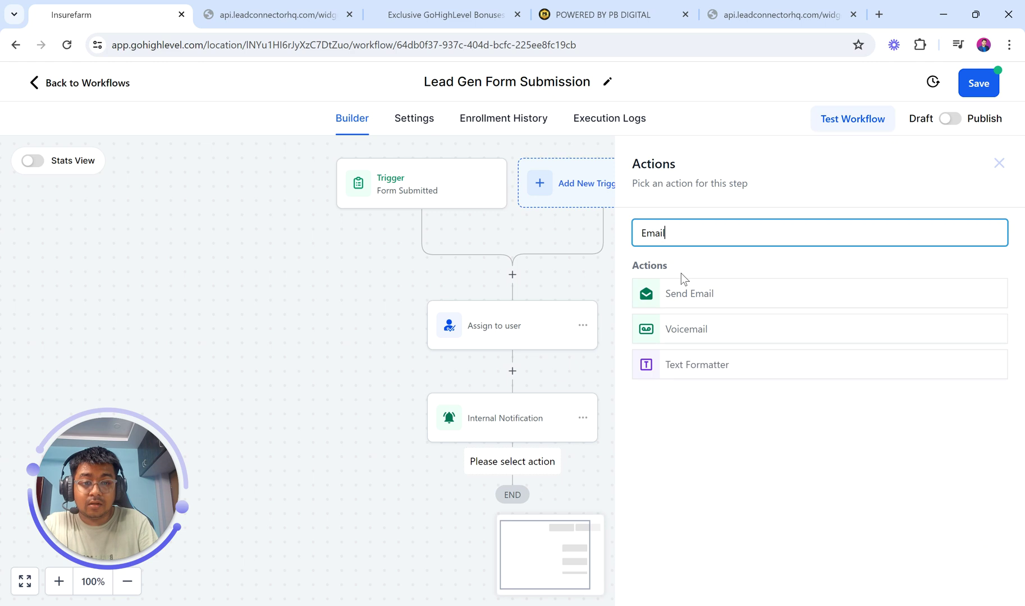
pyautogui.click(689, 297)
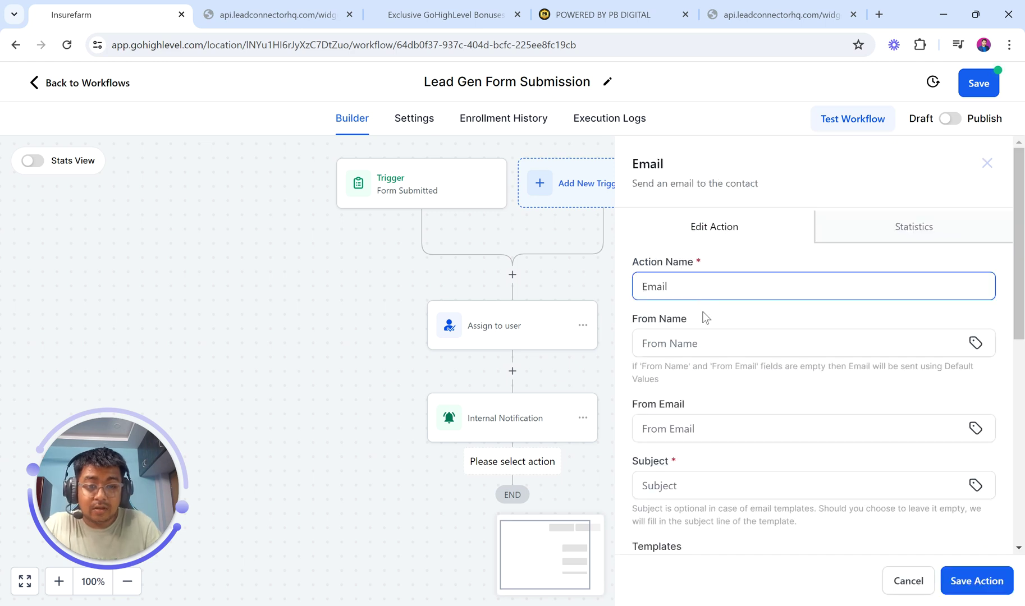
pyautogui.doubleClick(652, 287)
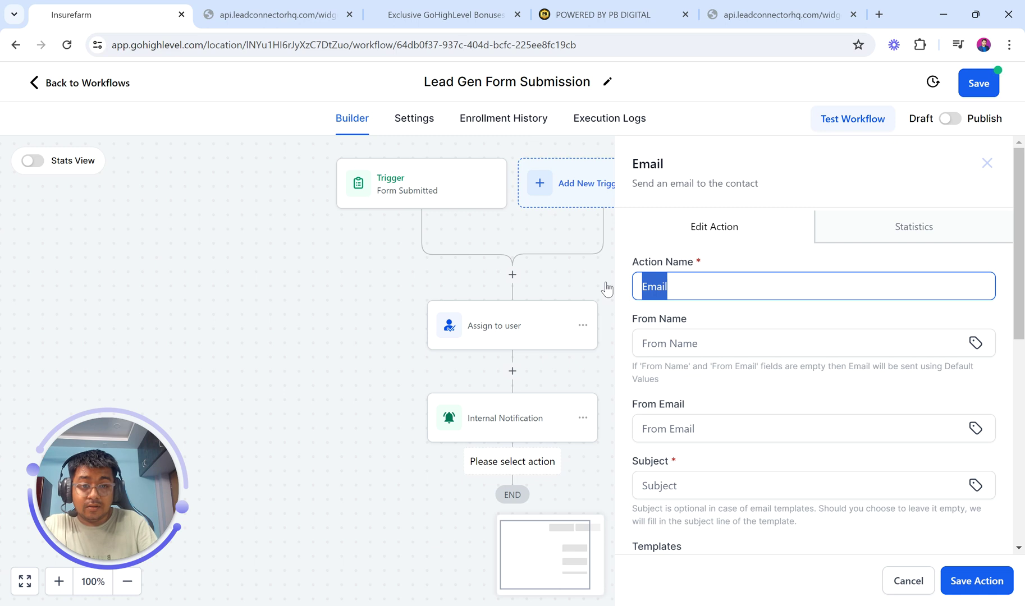
pyautogui.click(700, 289)
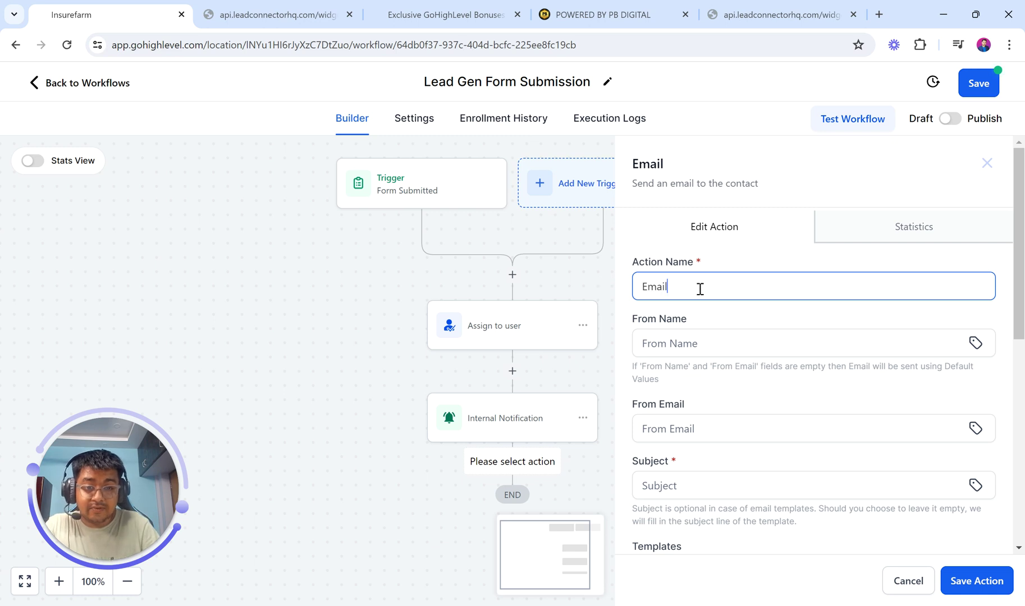
pyautogui.write('T')
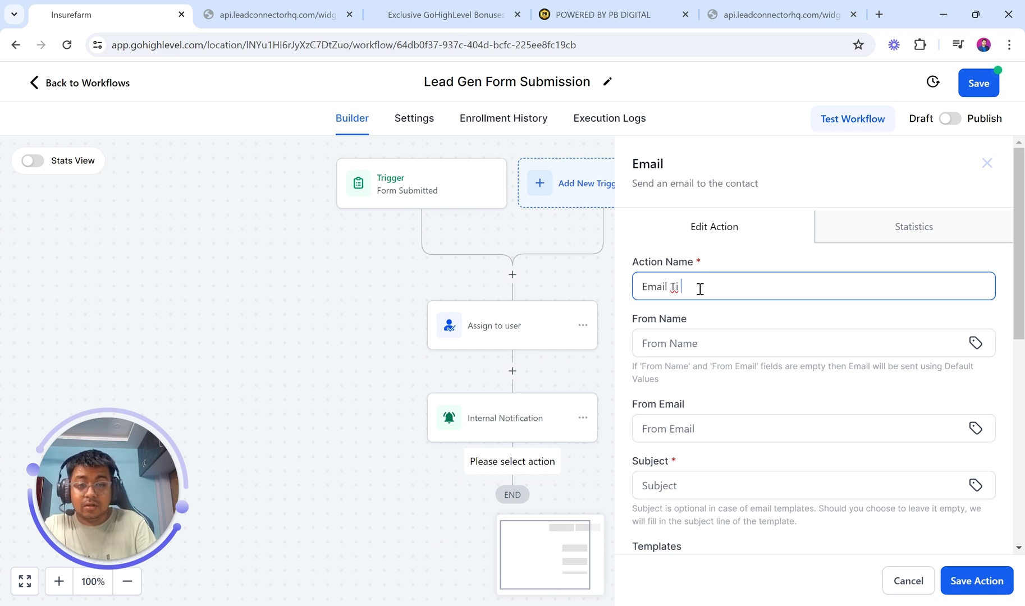
pyautogui.write('o Contact')
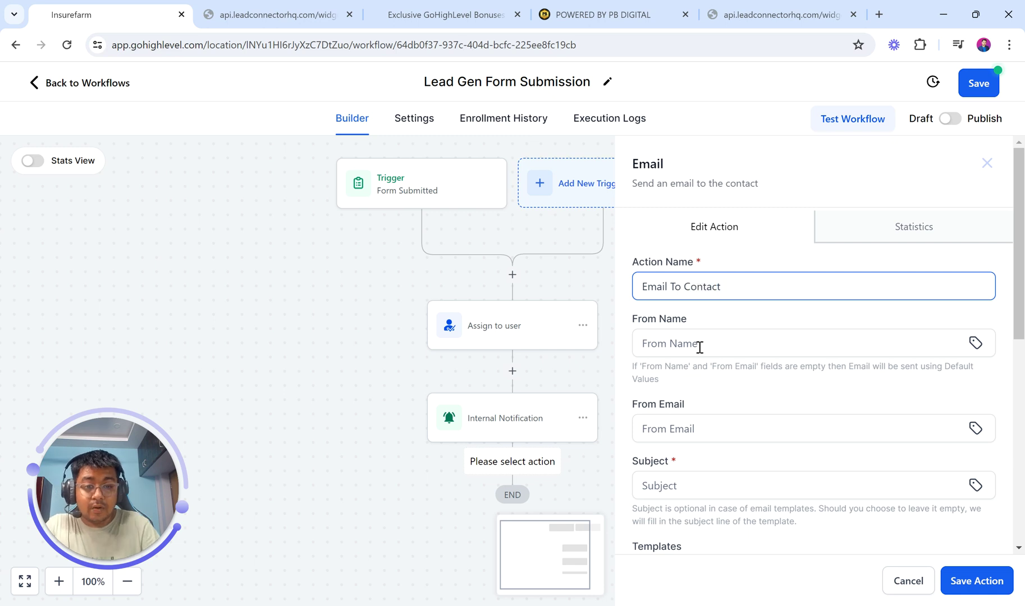
# - Set the sender to PB DIGITAL with its saved email and subject 'Thank you for signing up!'
pyautogui.click(699, 349)
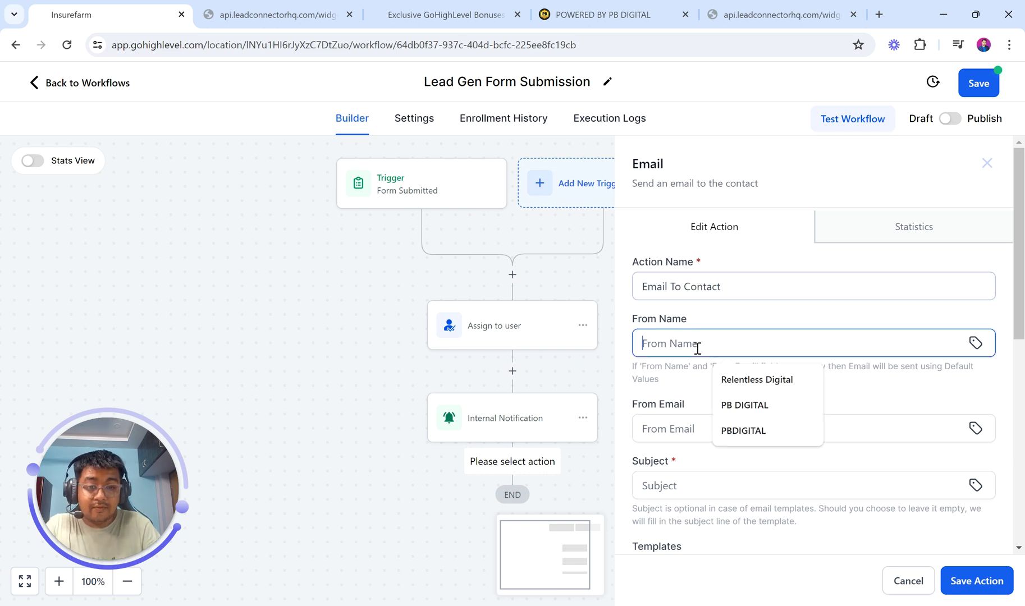
pyautogui.click(751, 407)
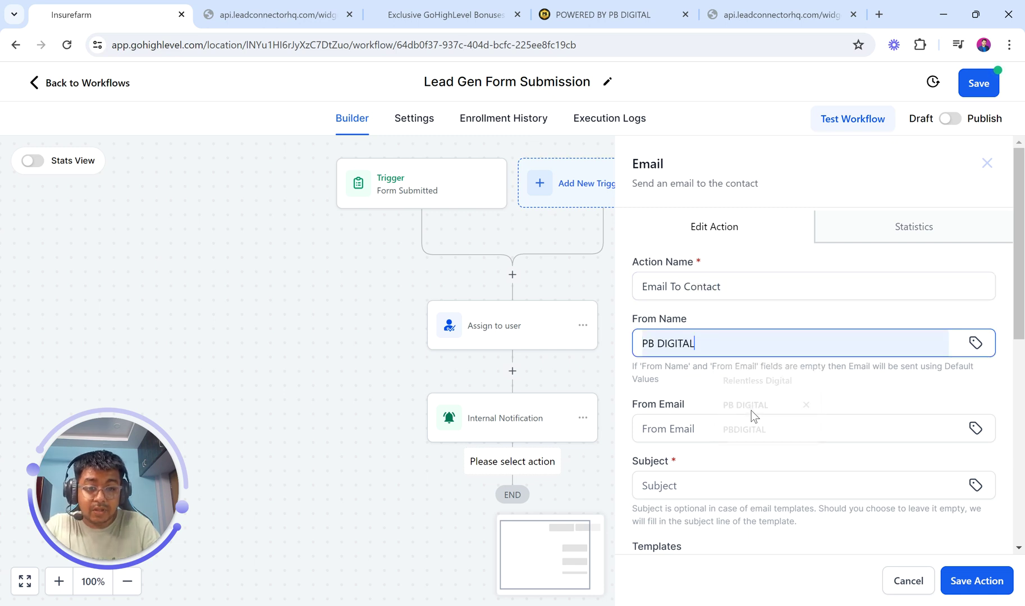
pyautogui.scroll(-1, 752, 409)
pyautogui.click(699, 349)
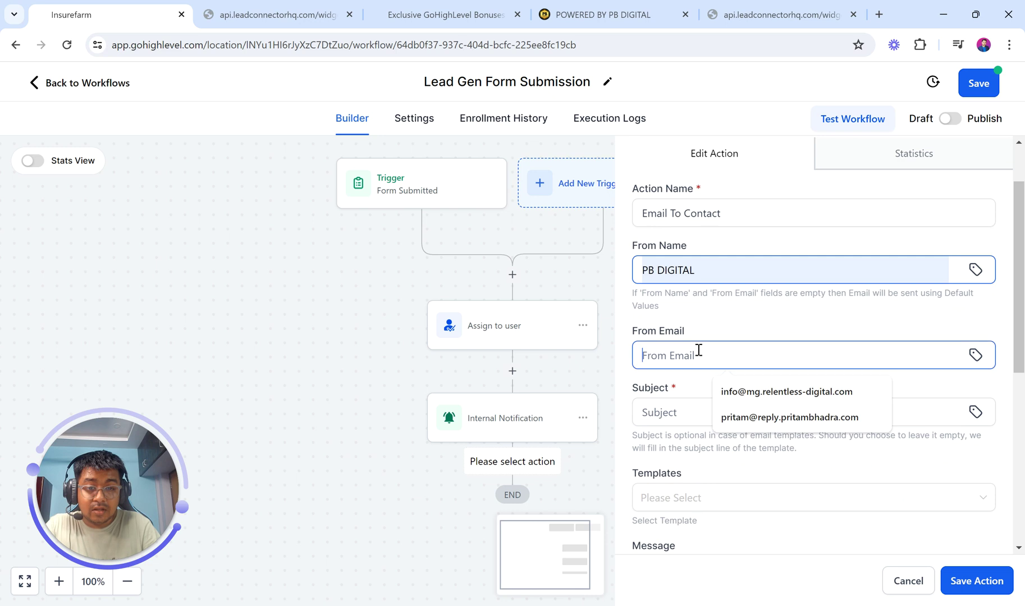
pyautogui.click(753, 417)
pyautogui.scroll(-2, 698, 305)
pyautogui.click(697, 304)
pyautogui.write('CXo')
pyautogui.press('BackSpace')
pyautogui.write('Thank you ')
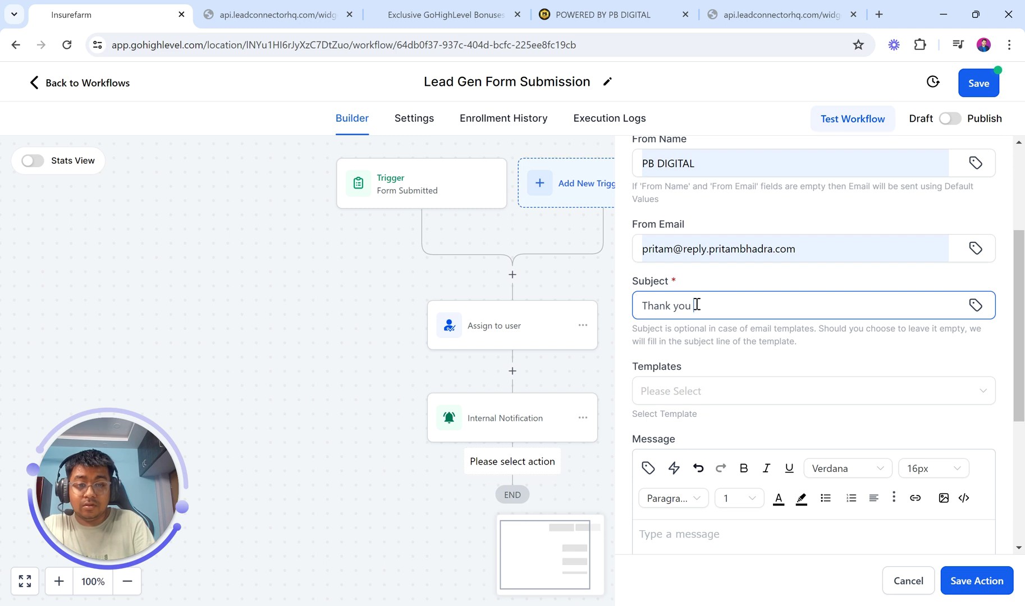
pyautogui.write('for signing up!@')
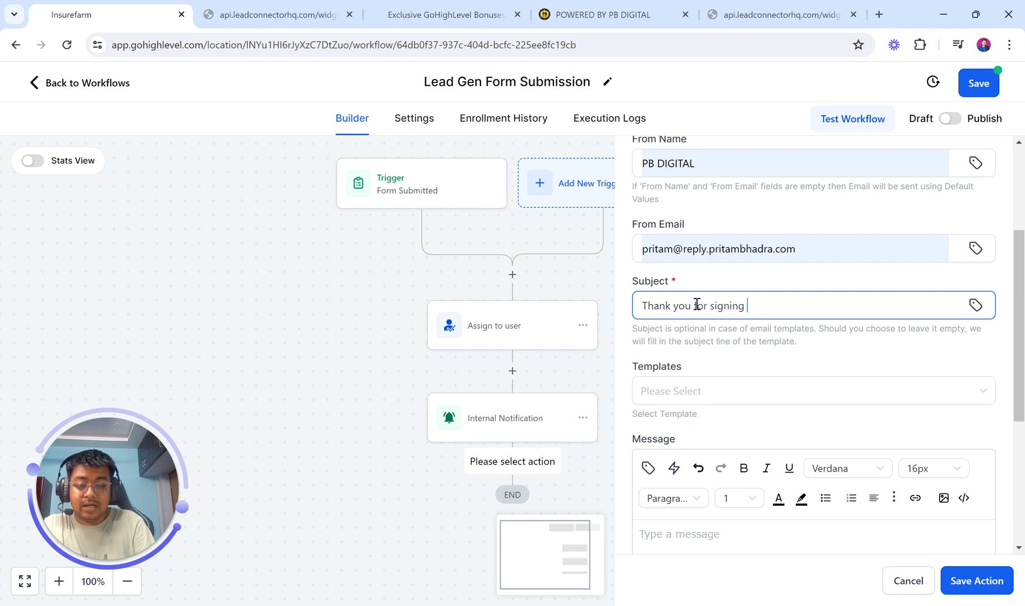
pyautogui.scroll(-3, 748, 446)
# - Start the contact email with 'Hey {{contact.name}}' using the Contact Full Name custom value
pyautogui.click(678, 389)
pyautogui.write('Hey there')
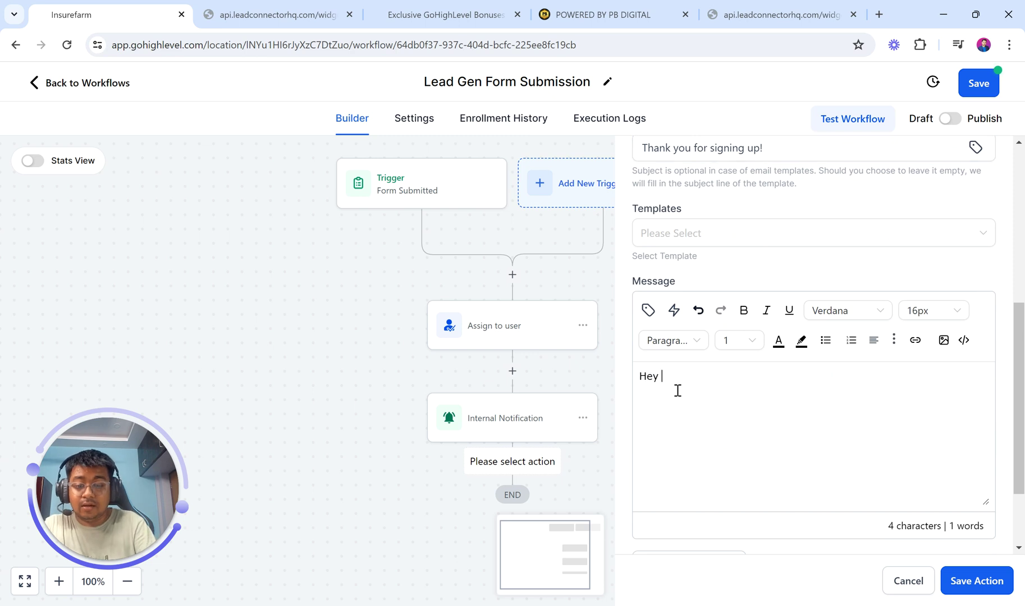
pyautogui.press('BackSpace')
pyautogui.press('BackSpace')
pyautogui.press('BackSpace')
pyautogui.press('BackSpace')
pyautogui.press('BackSpace')
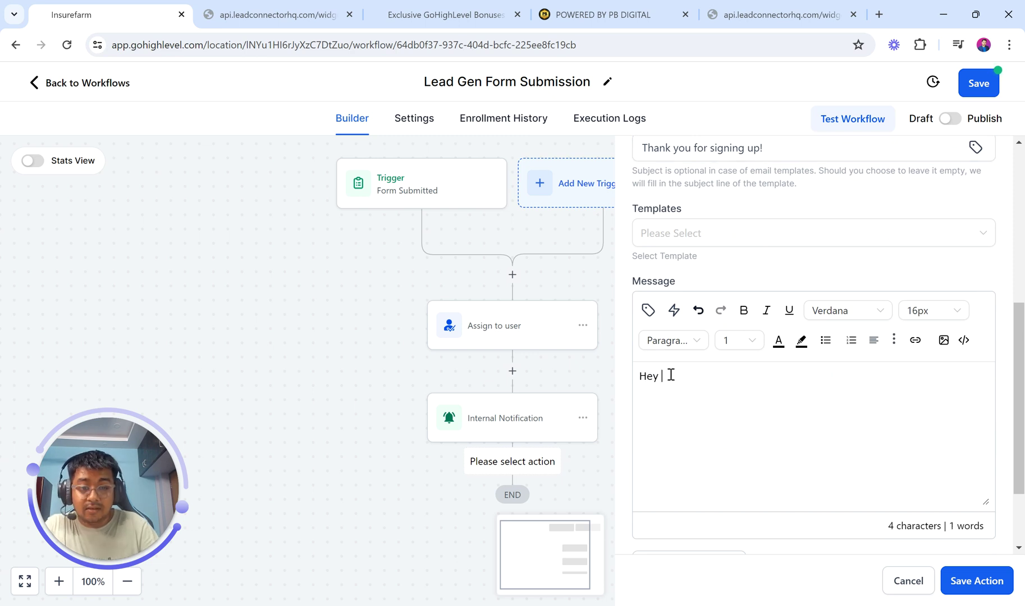
pyautogui.click(647, 311)
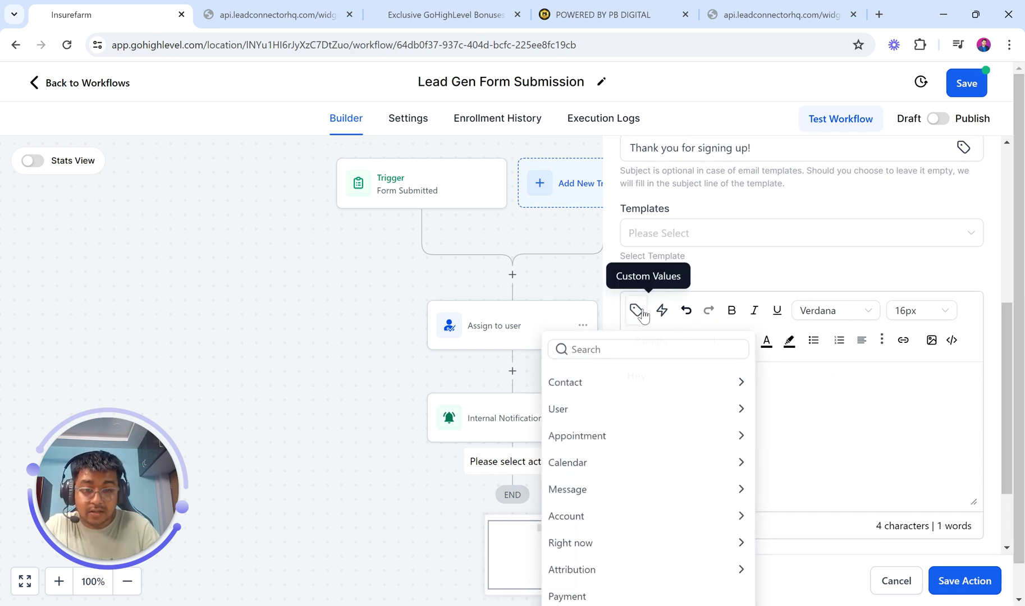
pyautogui.click(595, 388)
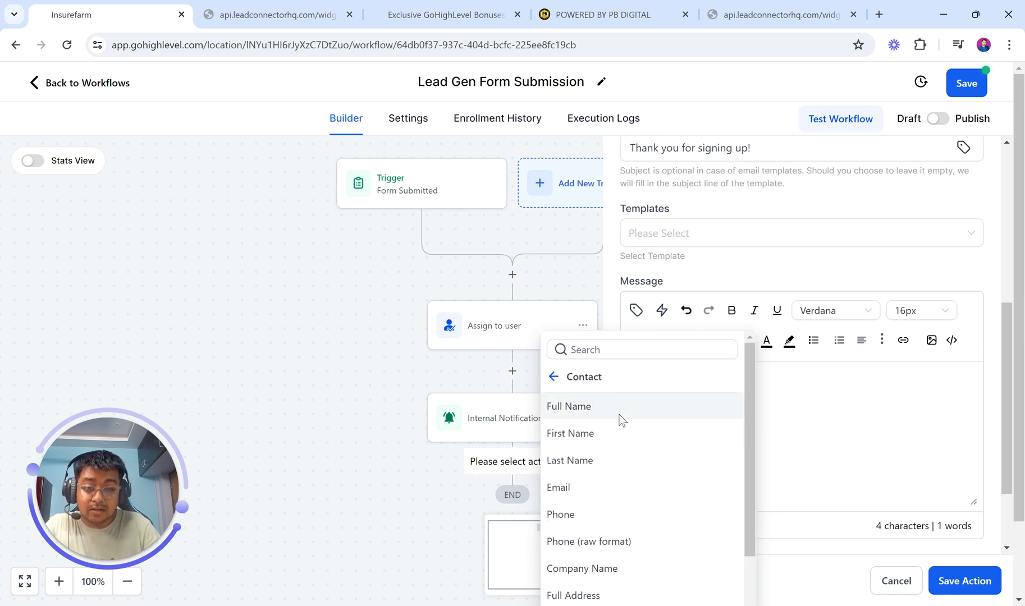
pyautogui.click(616, 409)
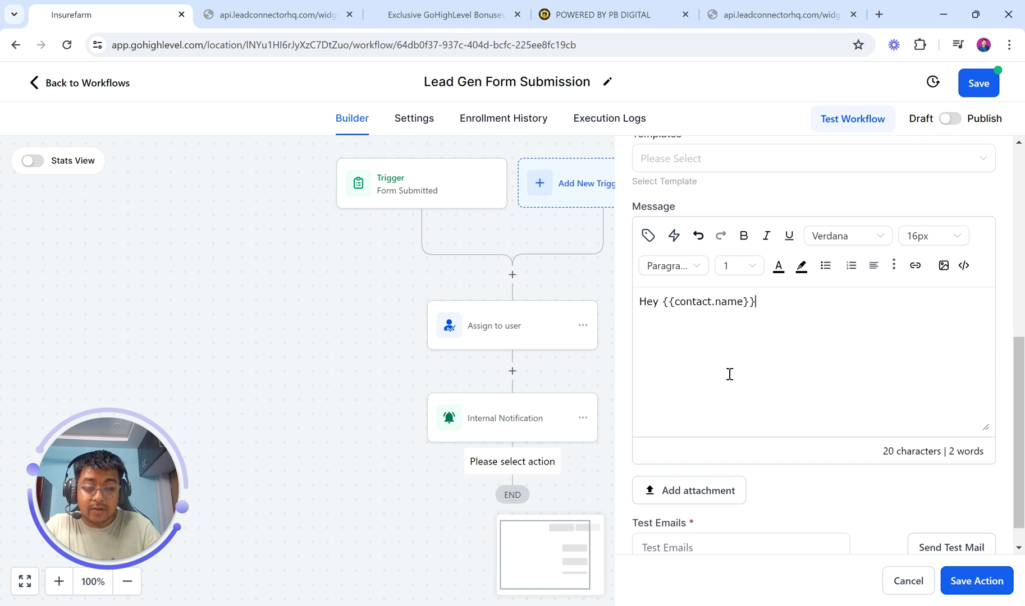
pyautogui.press('Return')
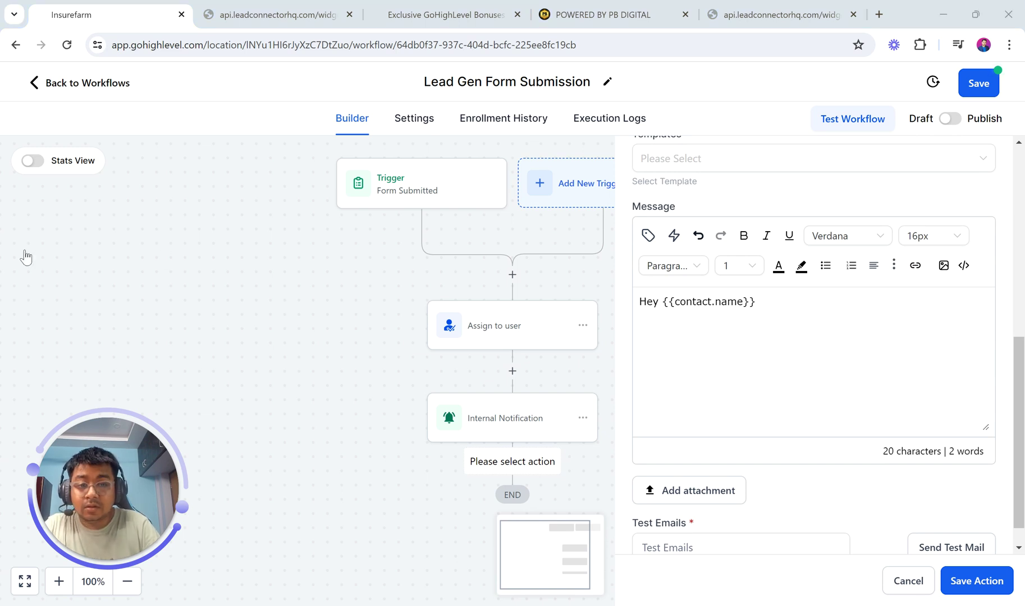
# - Add 'Congratulations for signing up!' and 'Our representative will reach out to you shortly!', then save
pyautogui.write('Congratulati')
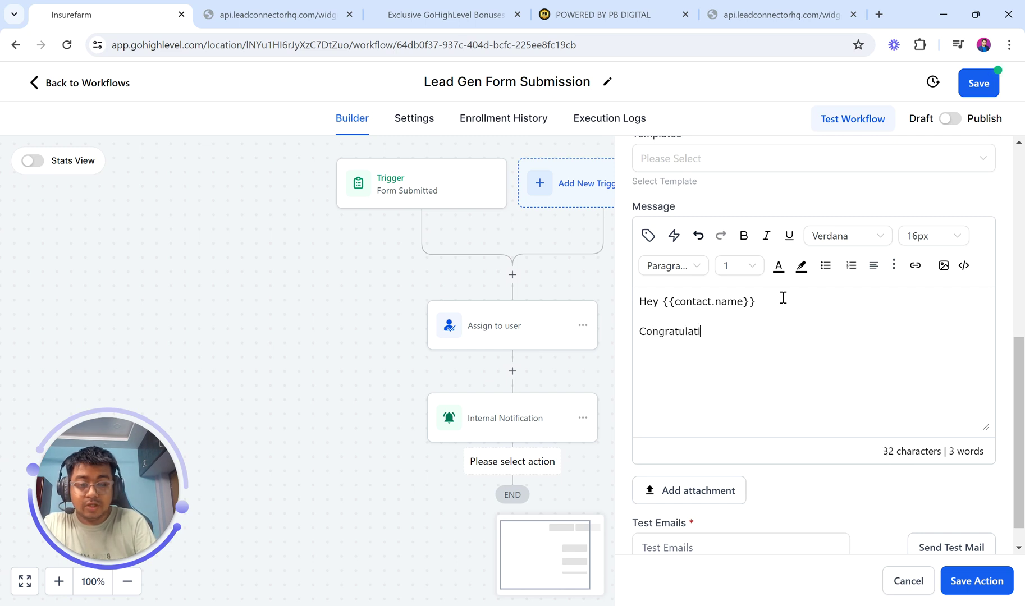
pyautogui.write('ons for signoing')
pyautogui.press('BackSpace')
pyautogui.press('BackSpace')
pyautogui.write('ing up')
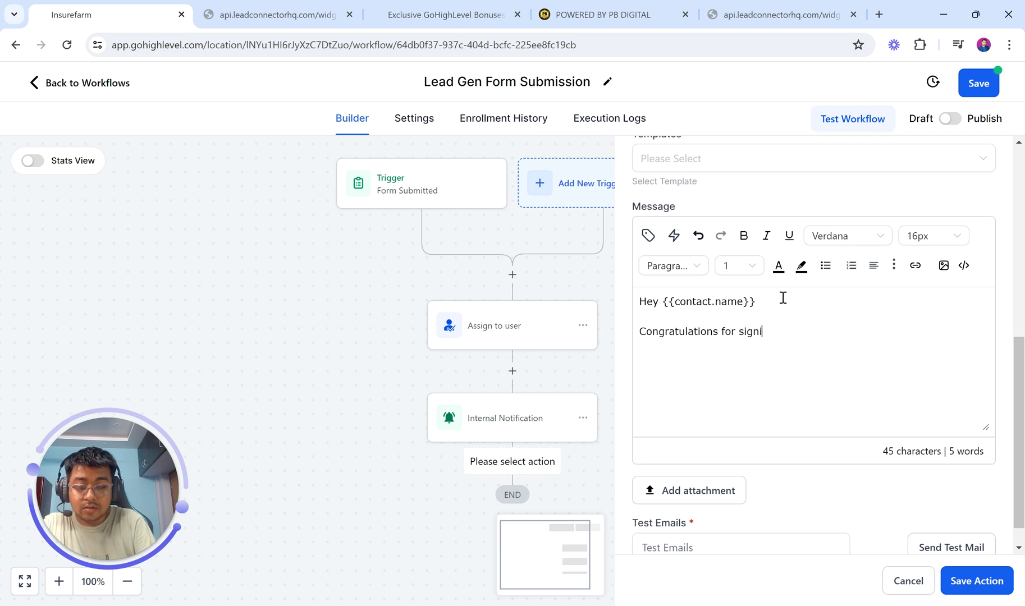
pyautogui.write('our c')
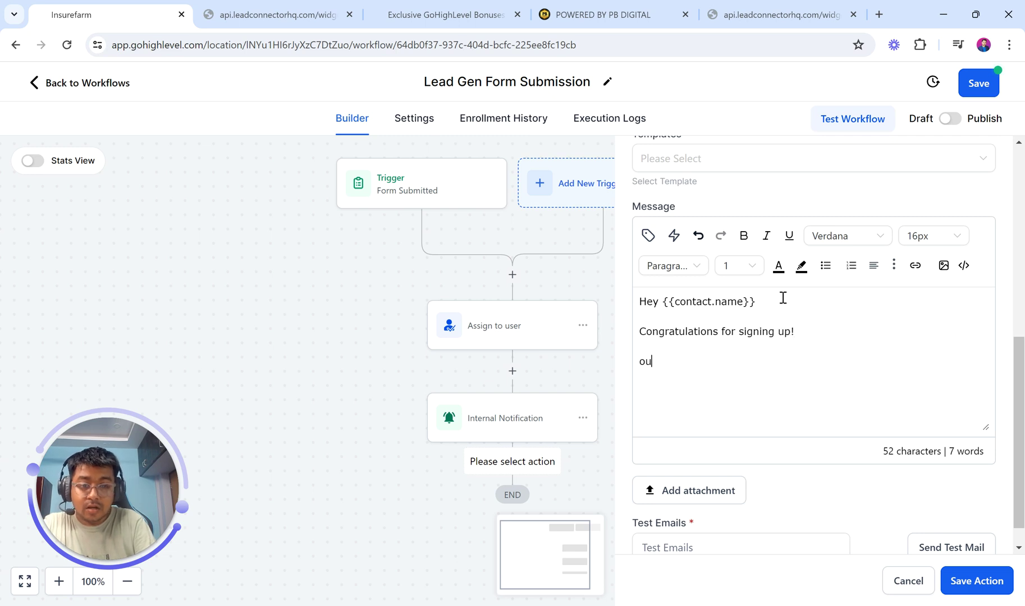
pyautogui.press('BackSpace')
pyautogui.press('BackSpace')
pyautogui.press('BackSpace')
pyautogui.press('BackSpace')
pyautogui.press('BackSpace')
pyautogui.write('Our representative Wil')
pyautogui.press('BackSpace')
pyautogui.press('BackSpace')
pyautogui.press('BackSpace')
pyautogui.write('w')
pyautogui.press('BackSpace')
pyautogui.press('BackSpace')
pyautogui.write('will reach out to you')
pyautogui.press('BackSpace')
pyautogui.press('BackSpace')
pyautogui.write('ou')
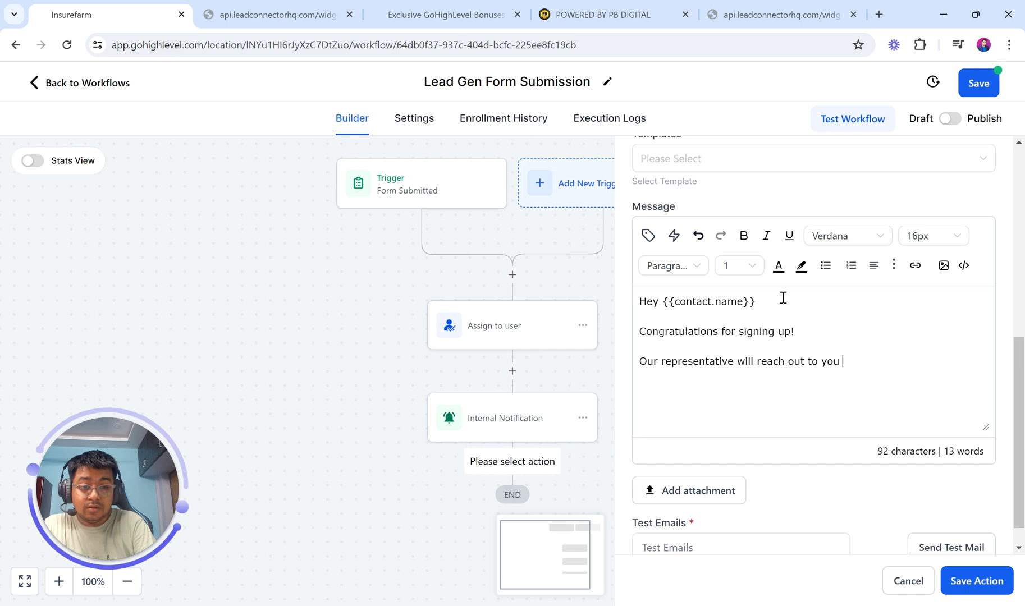
pyautogui.write('shortly!')
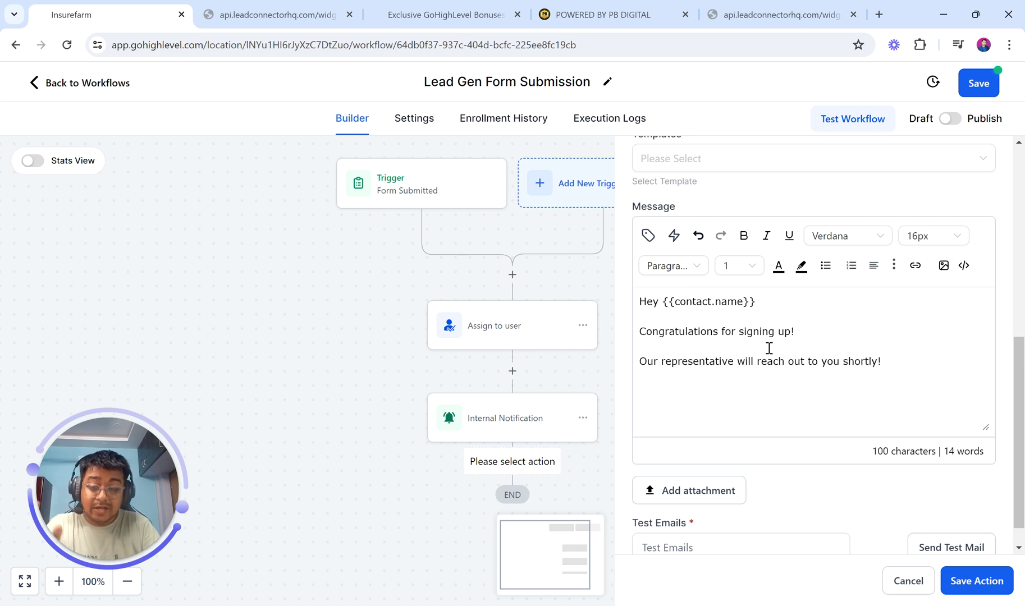
pyautogui.scroll(-1, 709, 344)
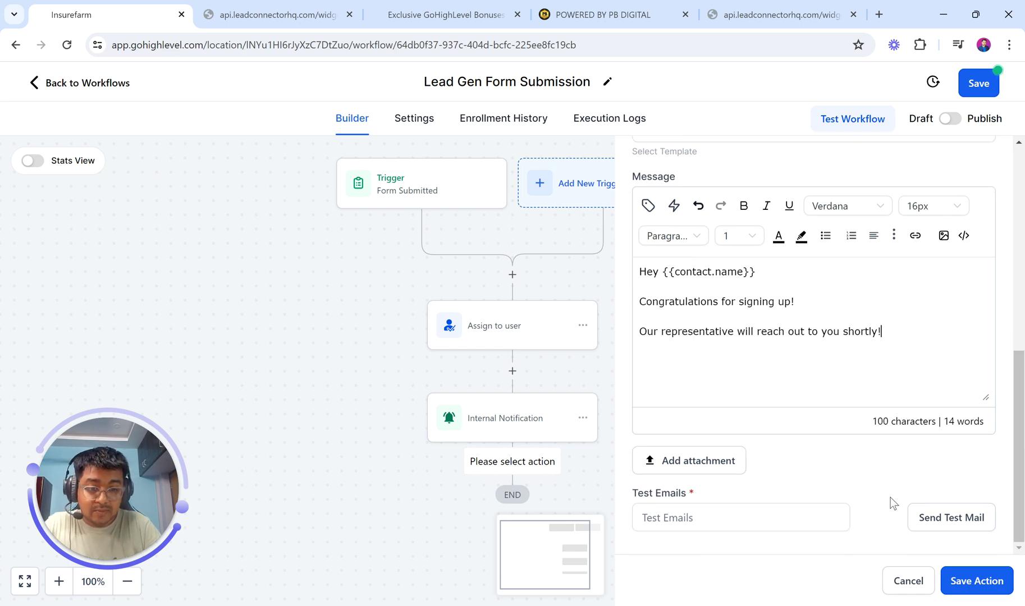
pyautogui.click(976, 580)
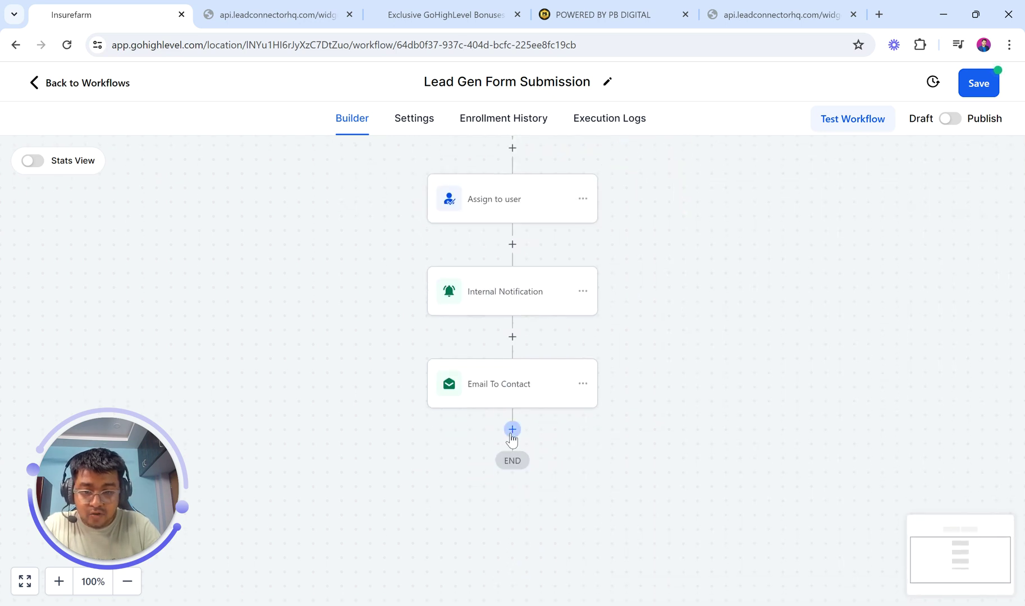
# - Add an SMS step below Email To Contact and copy the email's three-line message
pyautogui.click(512, 429)
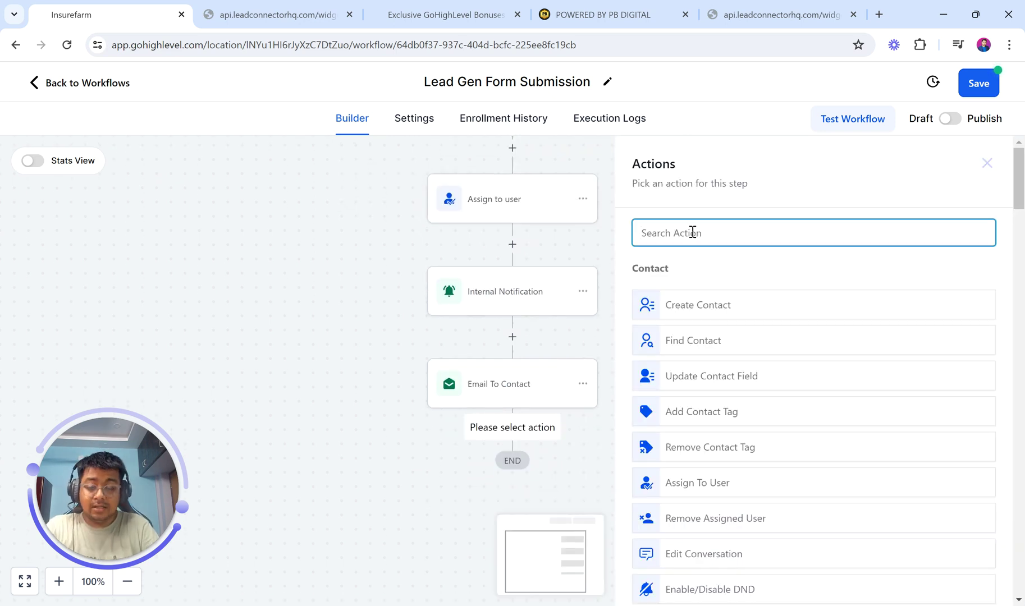
pyautogui.write('SMS')
pyautogui.click(692, 306)
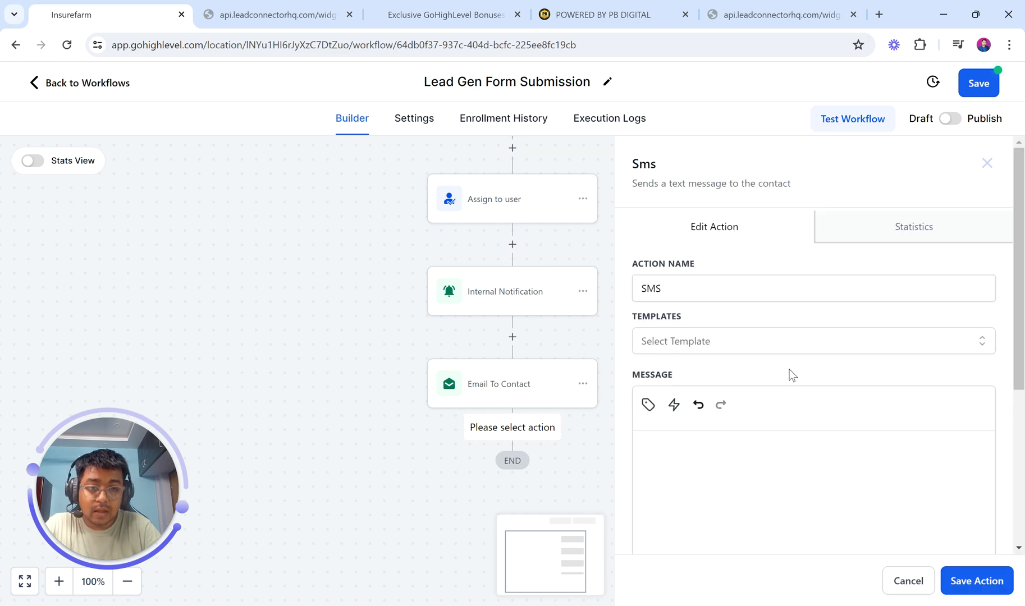
pyautogui.scroll(-2, 755, 415)
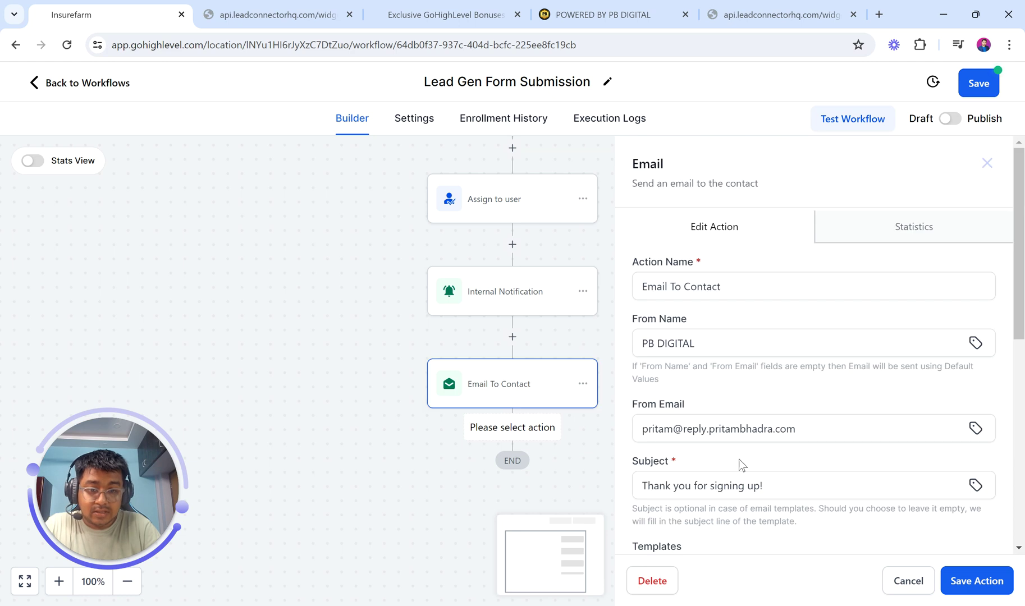
pyautogui.scroll(-6, 738, 458)
pyautogui.moveTo(896, 404); pyautogui.dragTo(636, 356)
pyautogui.hotkey('ctrl', 'c')
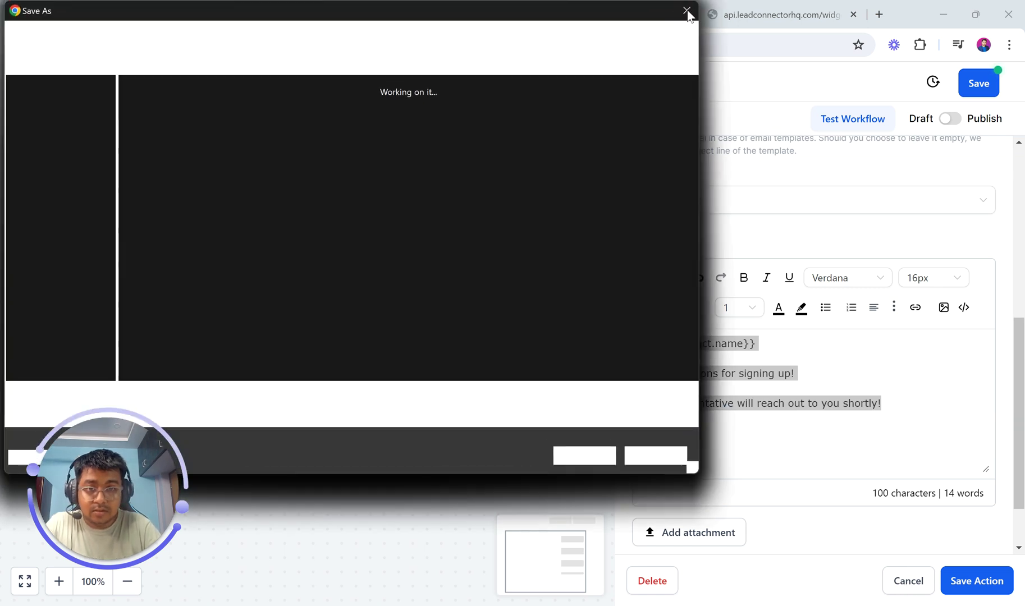
pyautogui.press('Escape')
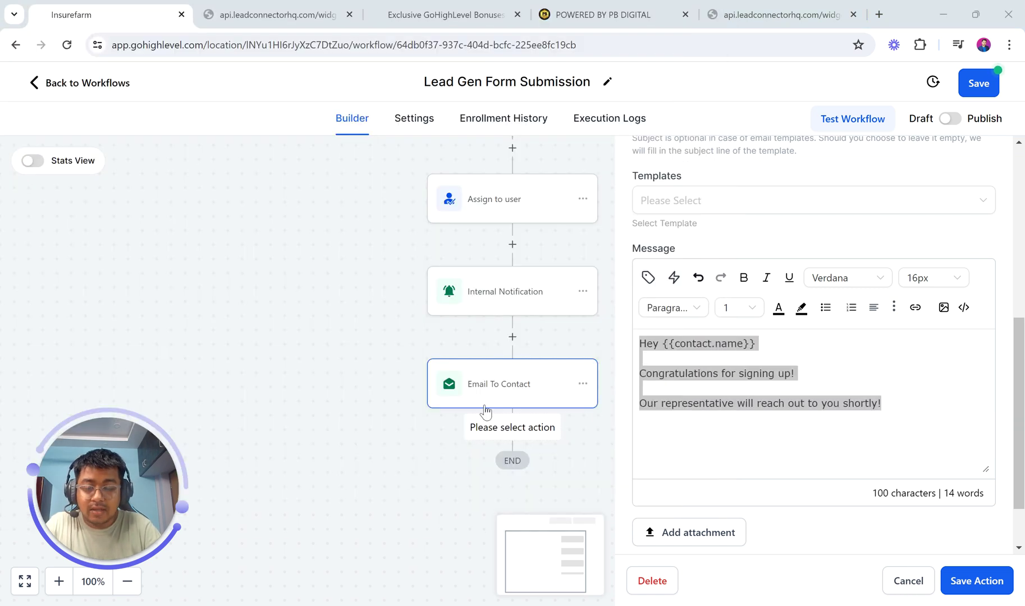
# - Save the email step, then discard an SMS step that received the wrong pasted text
pyautogui.click(975, 584)
pyautogui.click(512, 428)
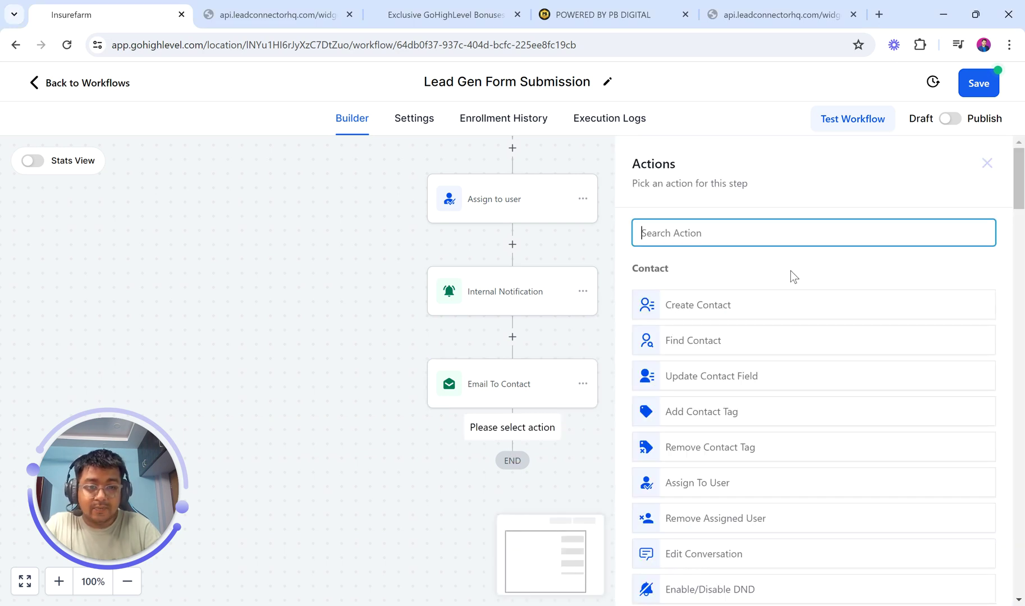
pyautogui.write('SMS')
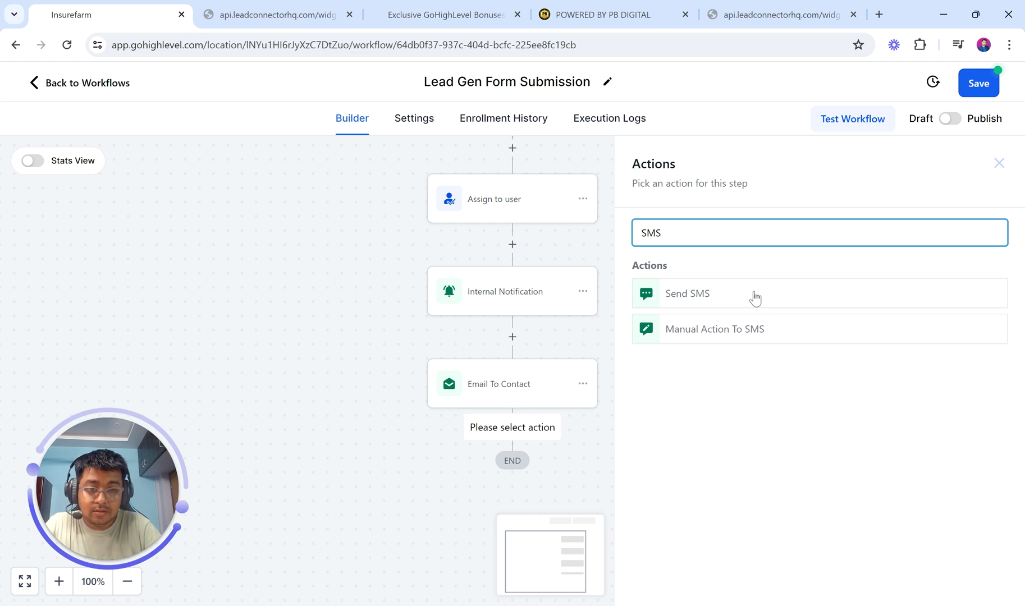
pyautogui.click(755, 298)
pyautogui.scroll(-2, 783, 388)
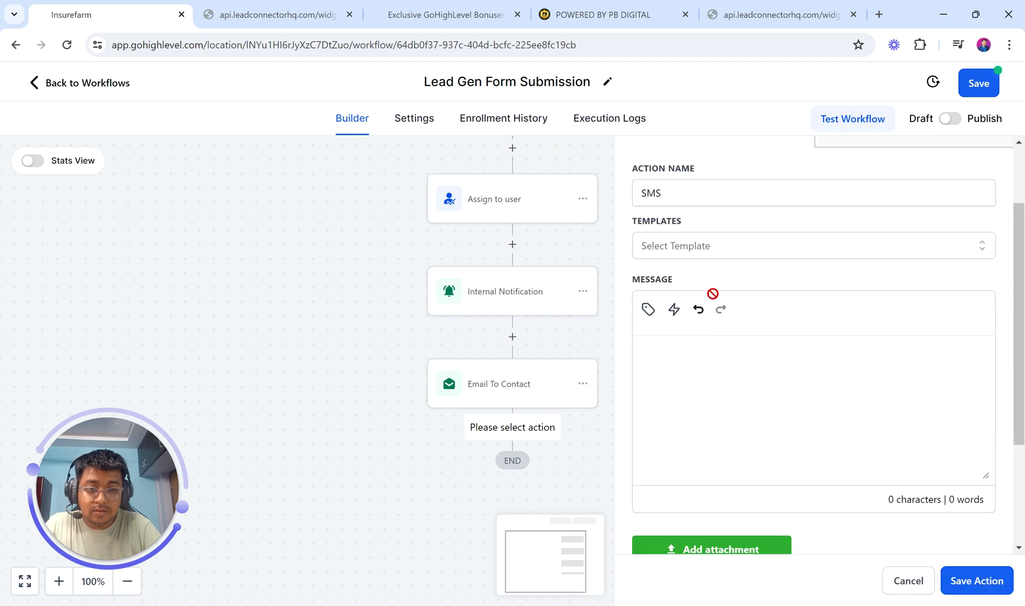
pyautogui.click(718, 371)
pyautogui.write('PBDIGITAL')
pyautogui.hotkey('ctrl', 'a')
pyautogui.press('BackSpace')
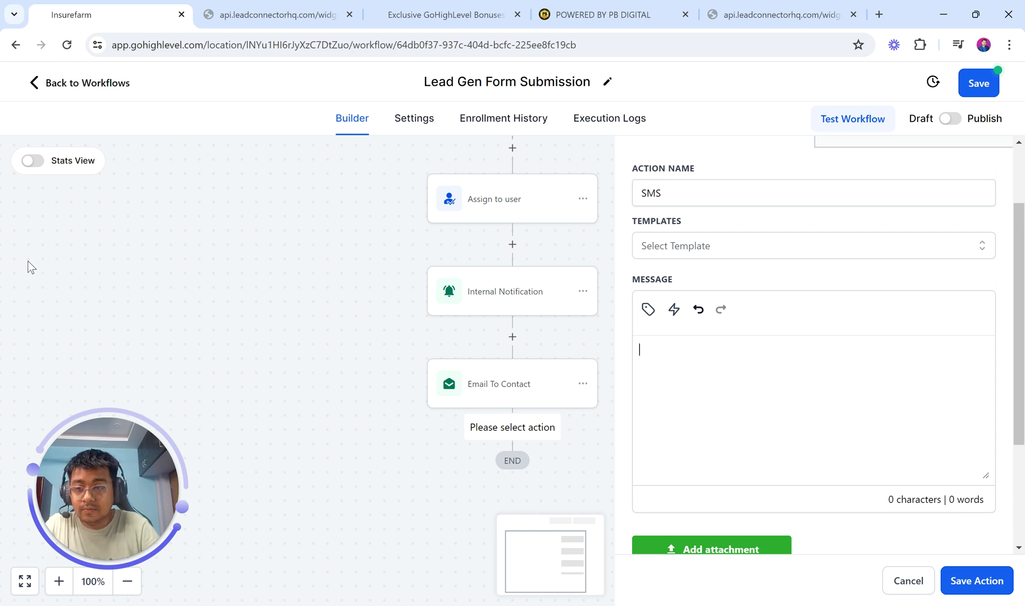
pyautogui.click(21, 266)
# - Add a Send SMS step after Email To Contact with the pasted signup message and save it
pyautogui.click(512, 430)
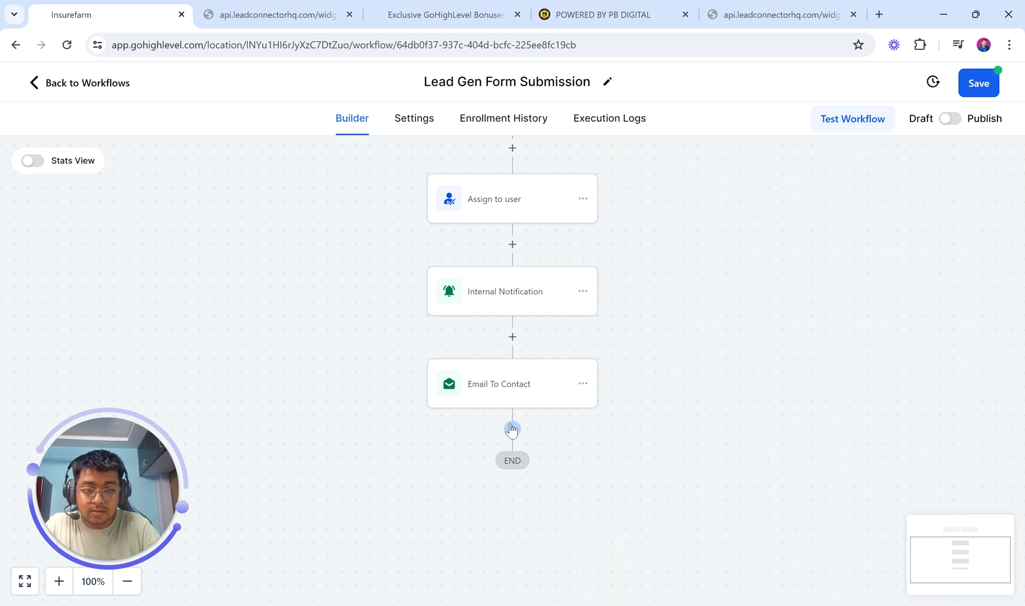
pyautogui.write('sms')
pyautogui.click(711, 297)
pyautogui.hotkey('ctrl', 'v')
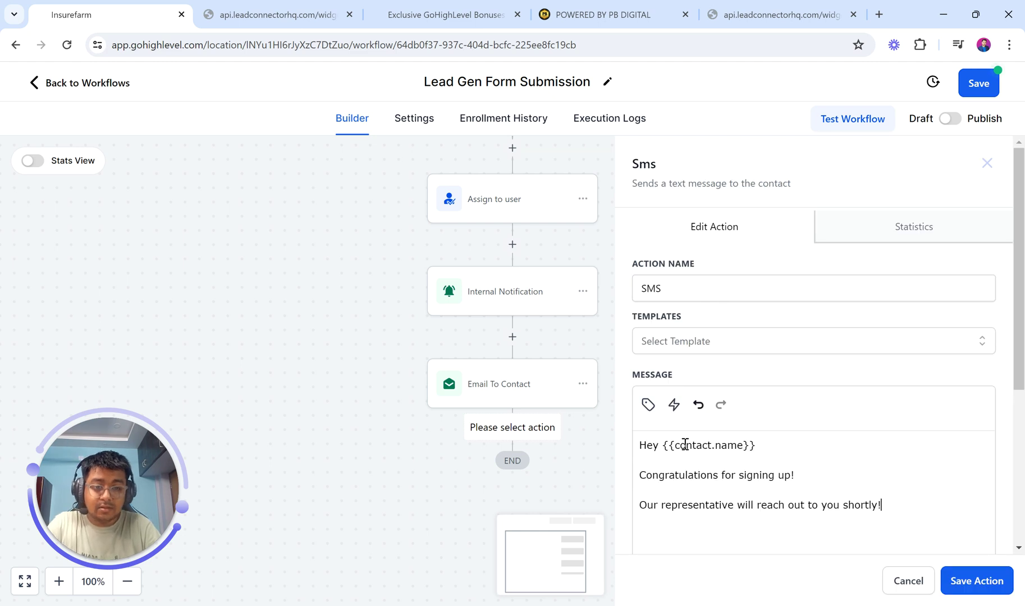
pyautogui.scroll(-5, 791, 478)
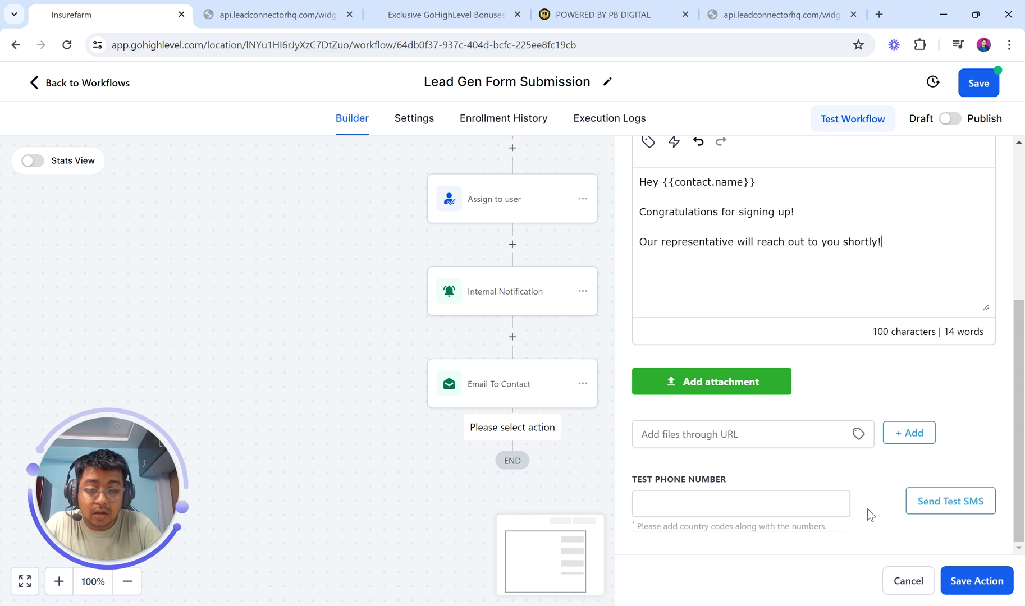
pyautogui.scroll(1, 868, 509)
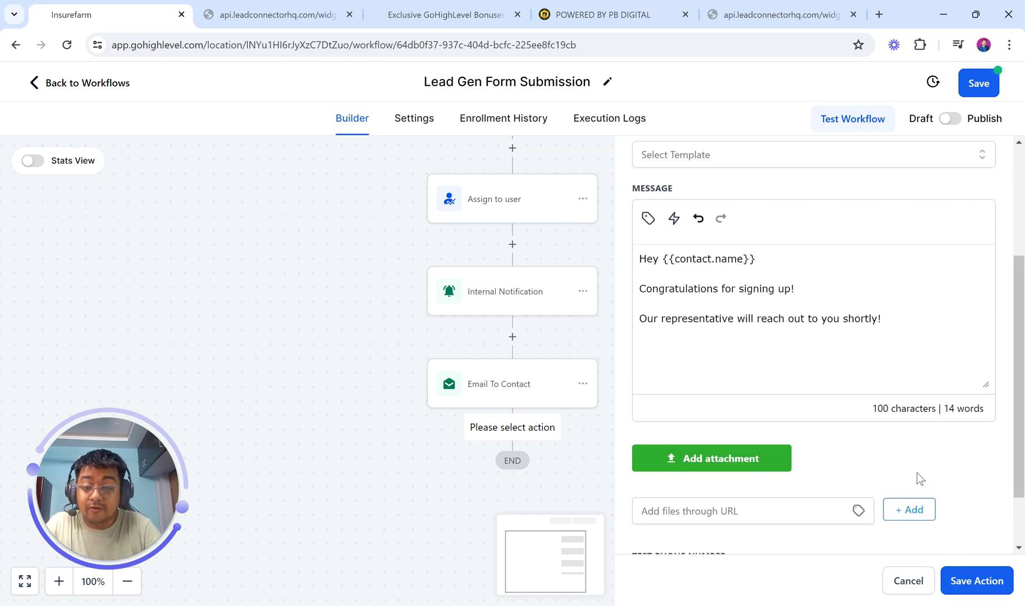
pyautogui.scroll(1, 876, 451)
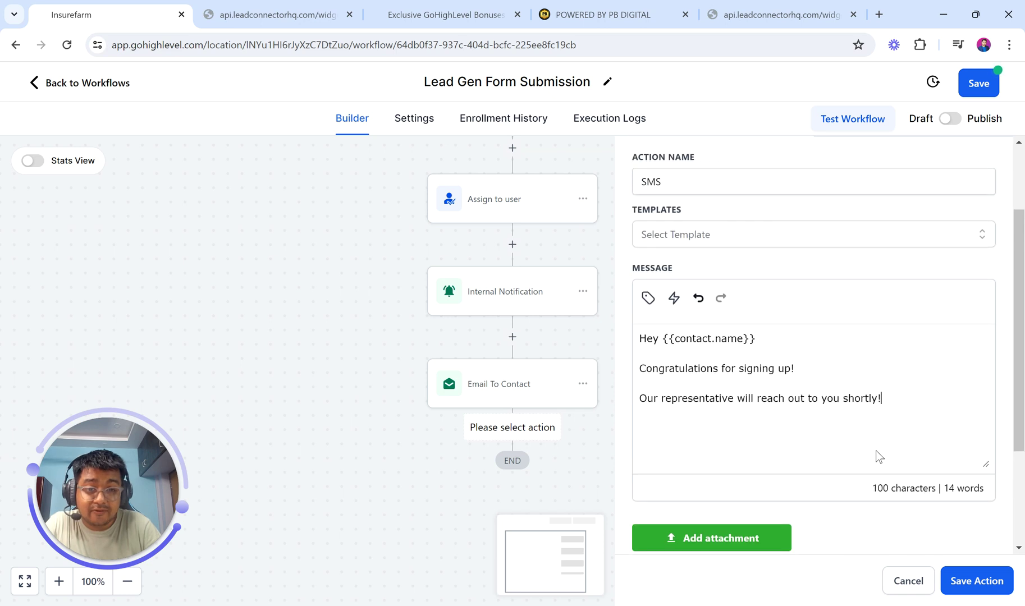
pyautogui.click(977, 581)
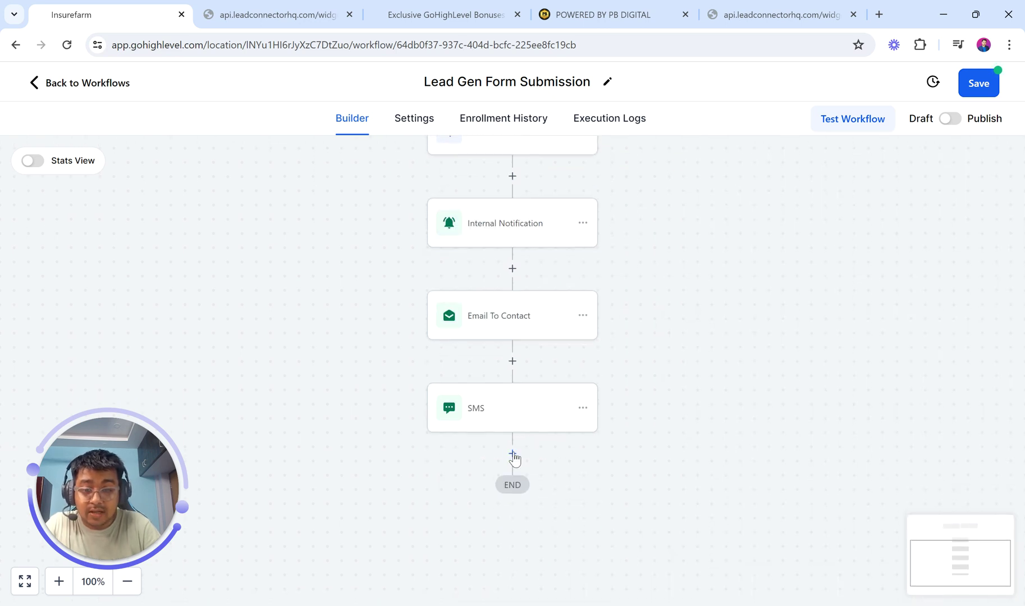
# - Add a Wait step of 1 day after the SMS step
pyautogui.click(513, 452)
pyautogui.write('Wait')
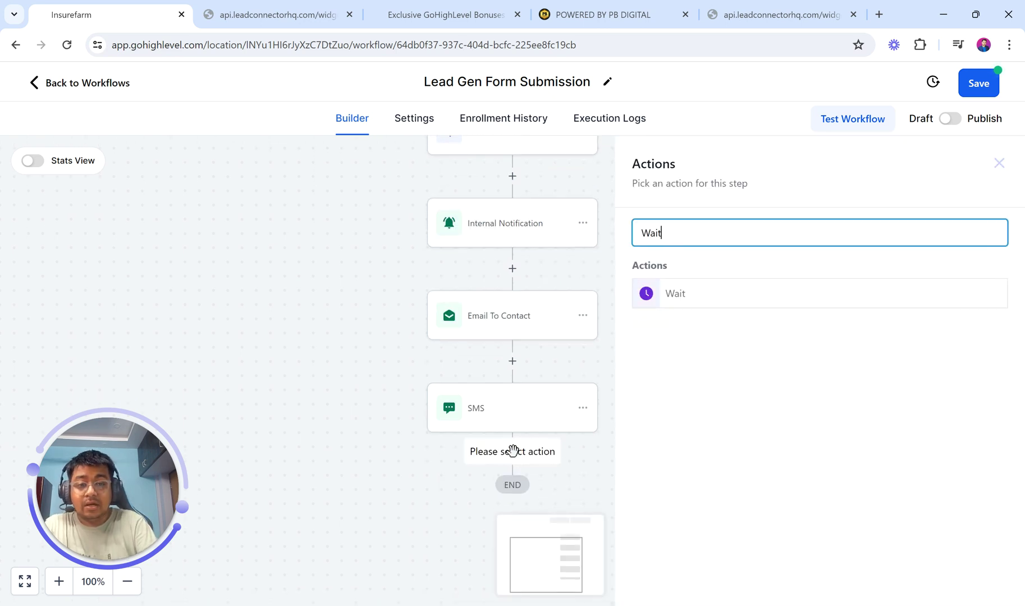
pyautogui.click(693, 298)
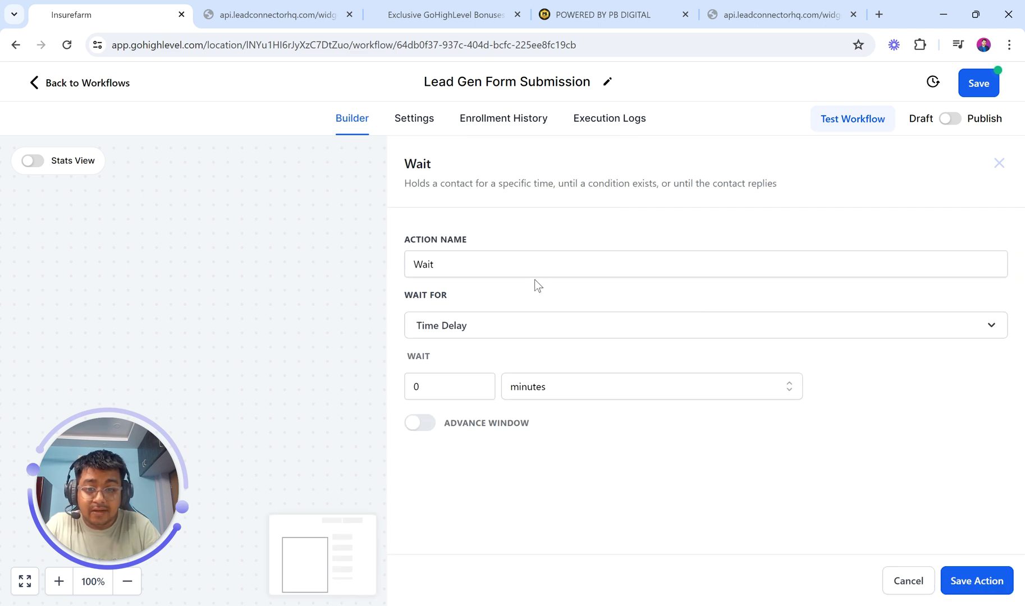
pyautogui.click(542, 391)
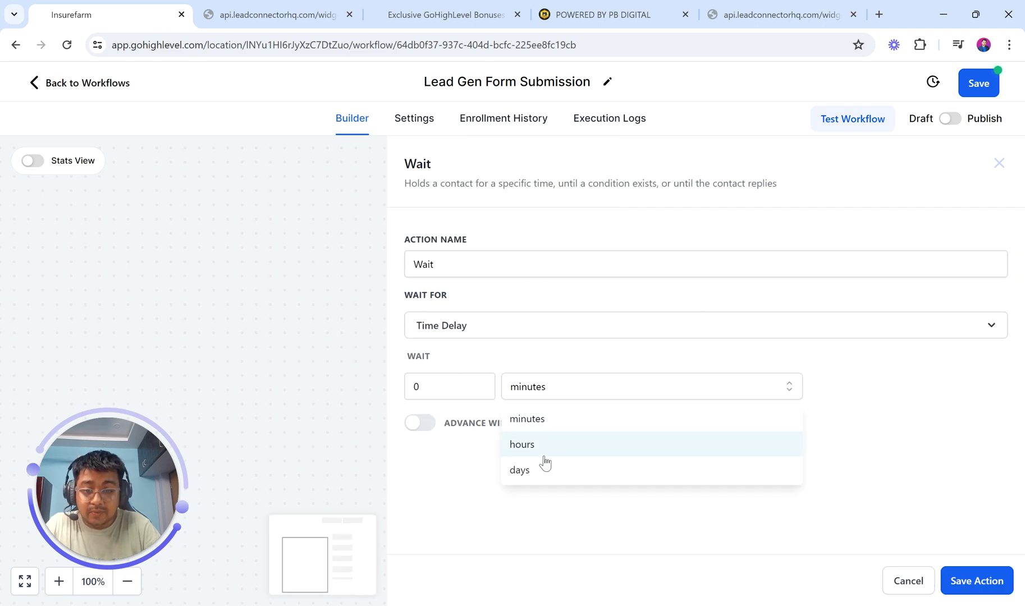
pyautogui.click(540, 477)
pyautogui.doubleClick(447, 396)
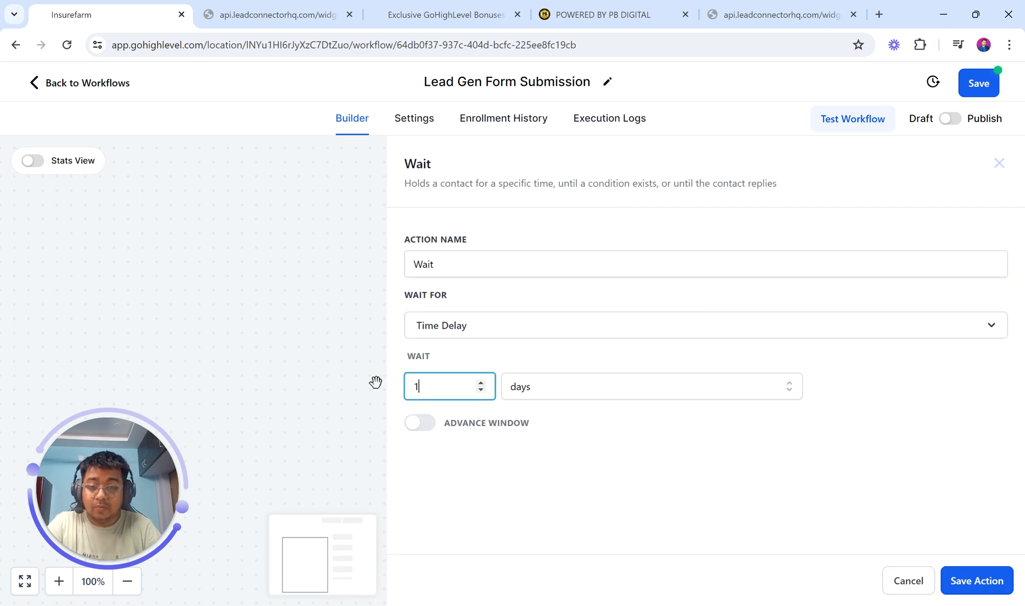
pyautogui.write('1')
pyautogui.click(973, 580)
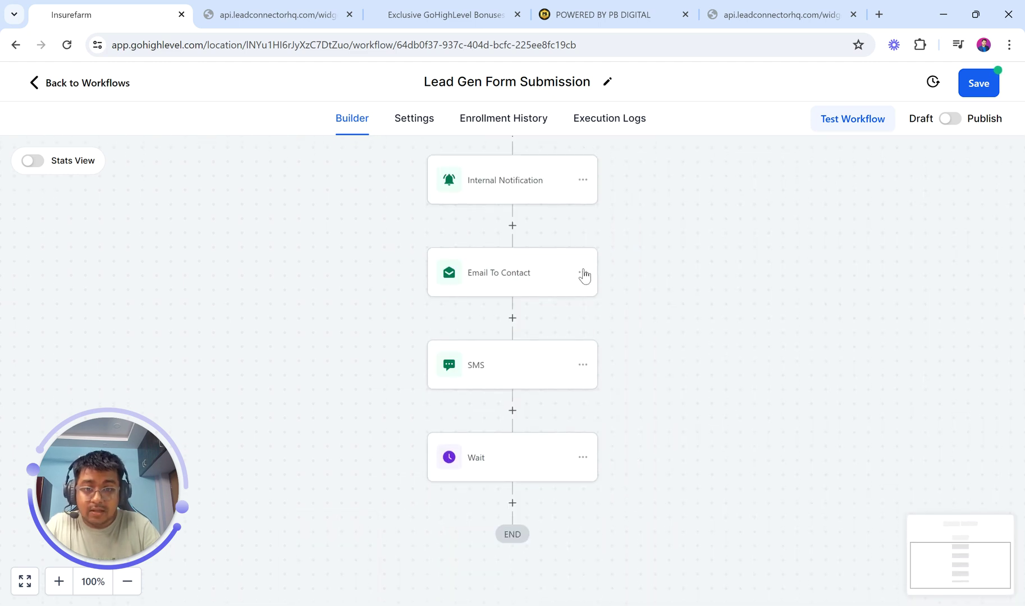
# - Copy all steps from Email To Contact onward and paste them below the Wait step
pyautogui.click(583, 274)
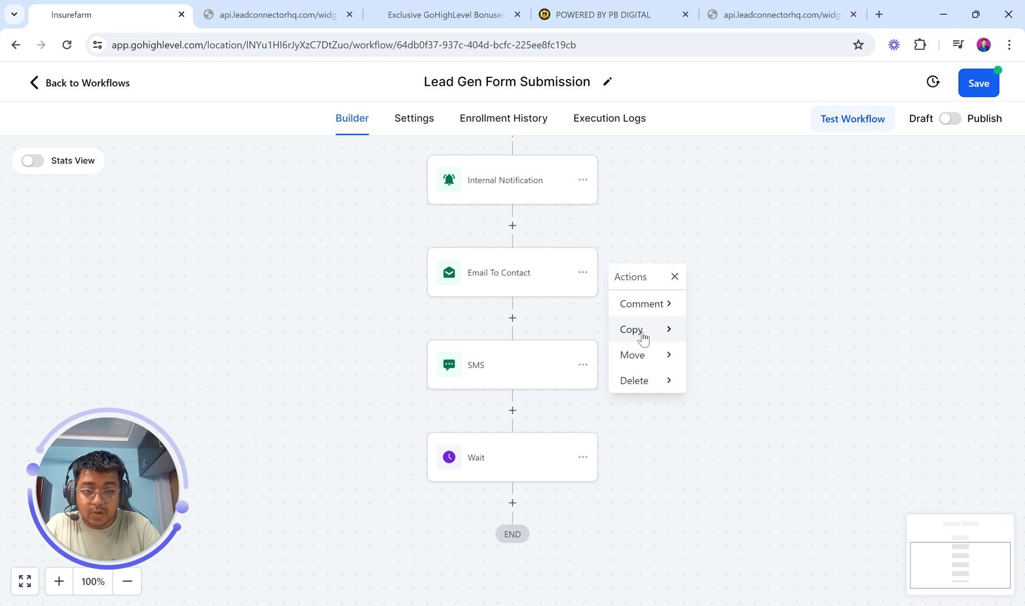
pyautogui.moveTo(641, 339)
pyautogui.click(744, 336)
pyautogui.scroll(-1, 593, 437)
pyautogui.click(512, 465)
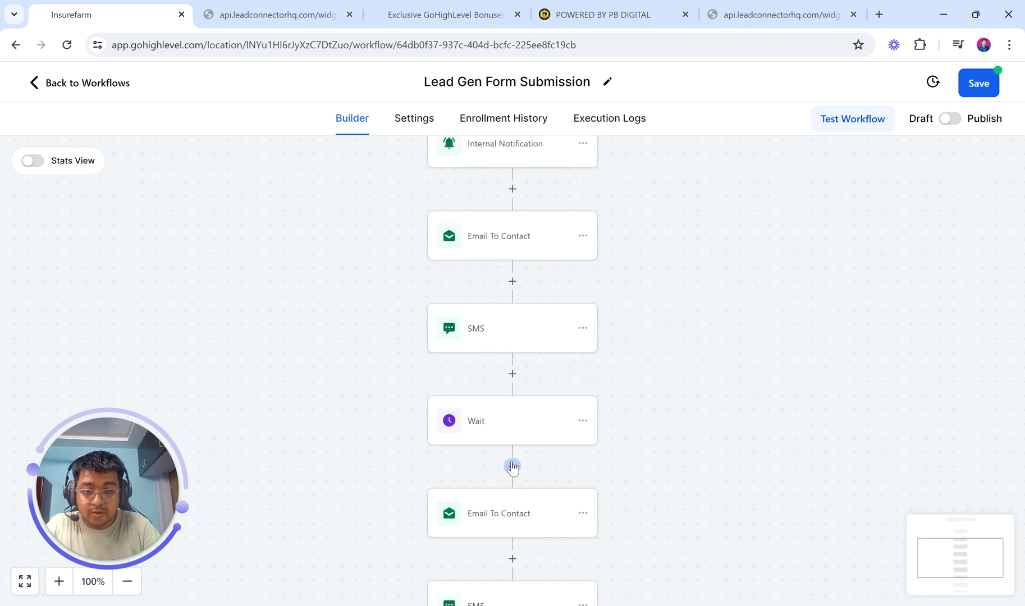
# - Delete the extra Wait step at the end of the workflow
pyautogui.scroll(-3, 509, 505)
pyautogui.scroll(-1, 509, 522)
pyautogui.click(583, 531)
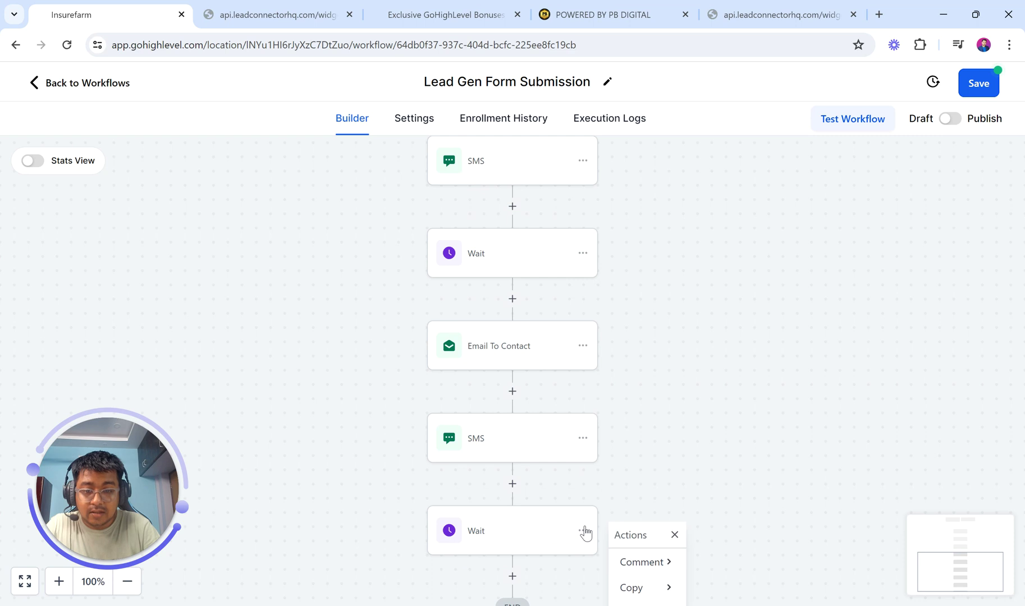
pyautogui.scroll(-1, 642, 587)
pyautogui.click(642, 587)
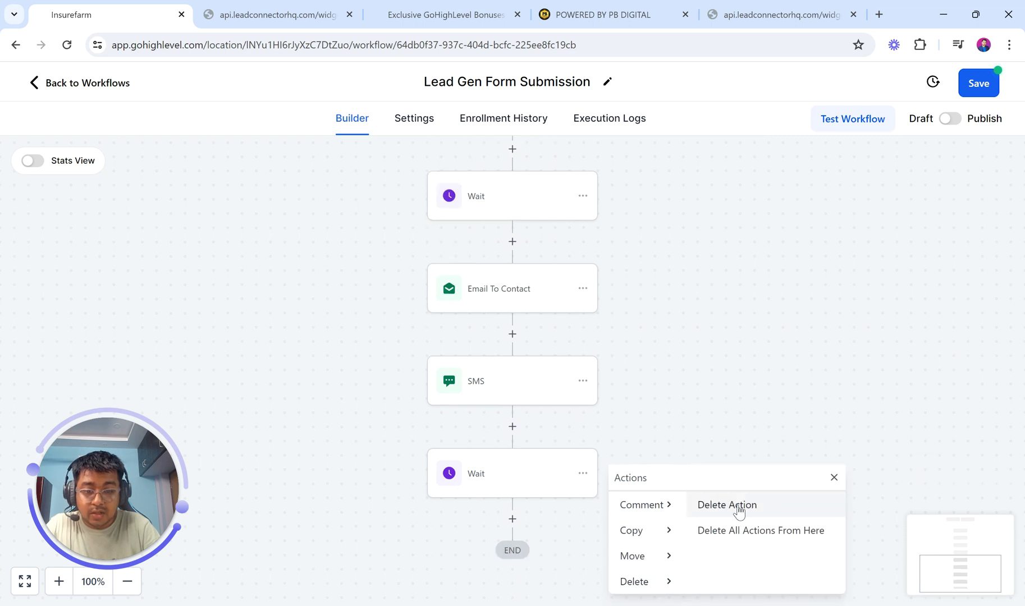
pyautogui.click(730, 506)
pyautogui.click(666, 381)
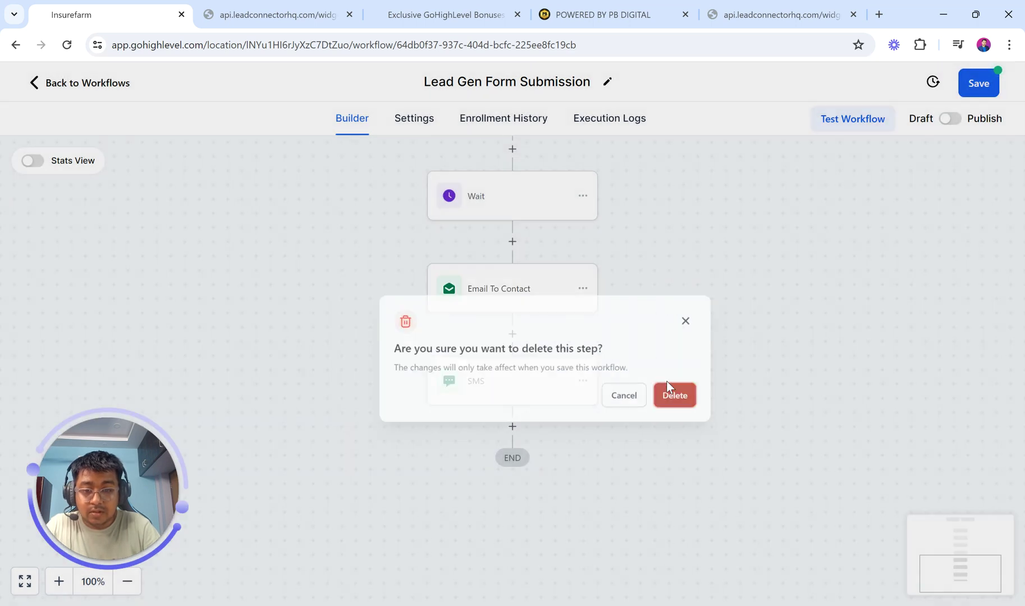
pyautogui.scroll(5, 619, 372)
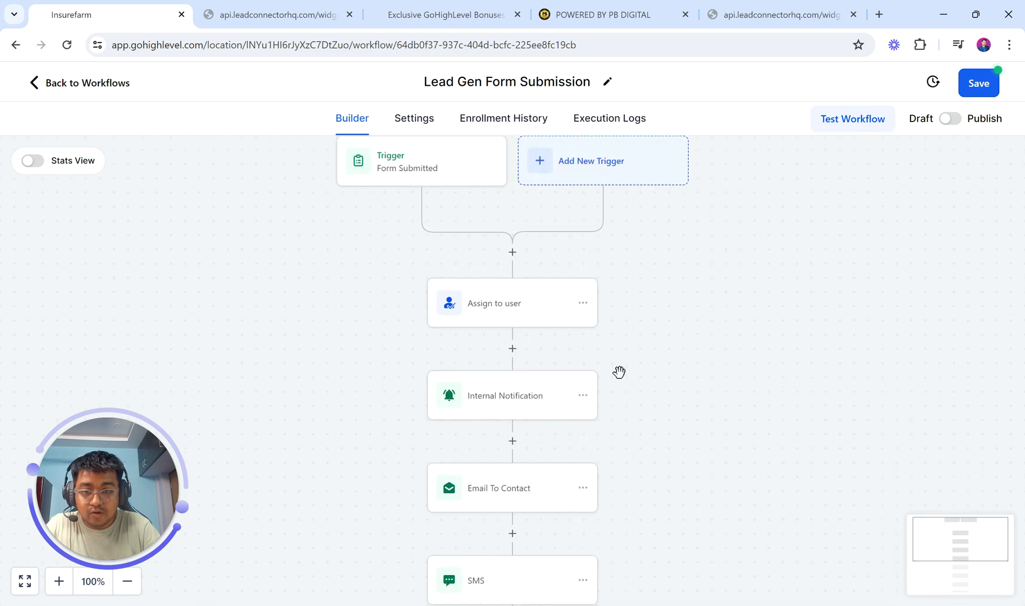
# - Add a Create/Update Opportunity action after Internal Notification, with the pipeline chosen and stage New Lead
pyautogui.click(512, 371)
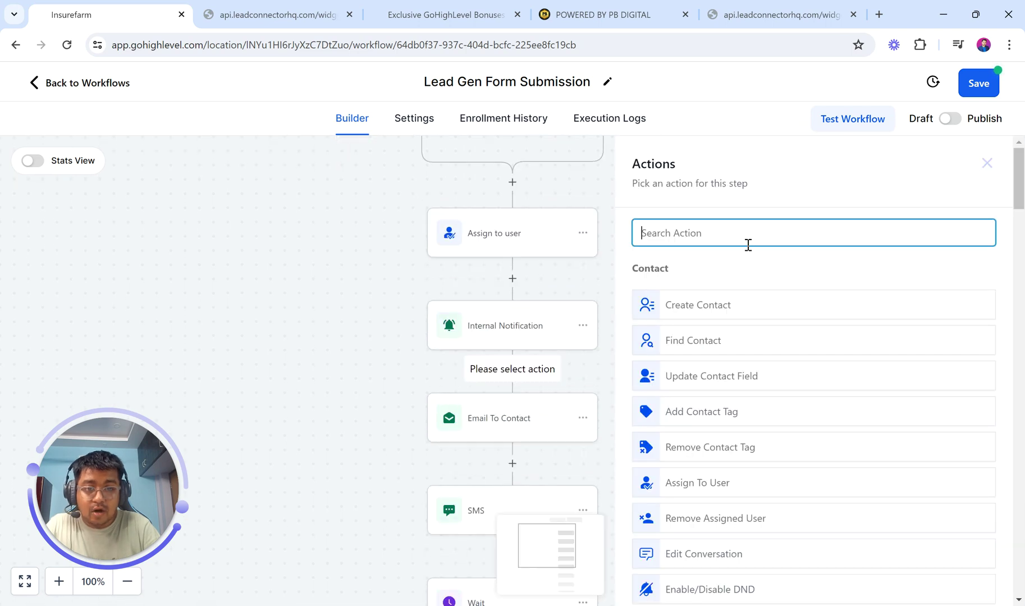
pyautogui.write('opp')
pyautogui.click(735, 284)
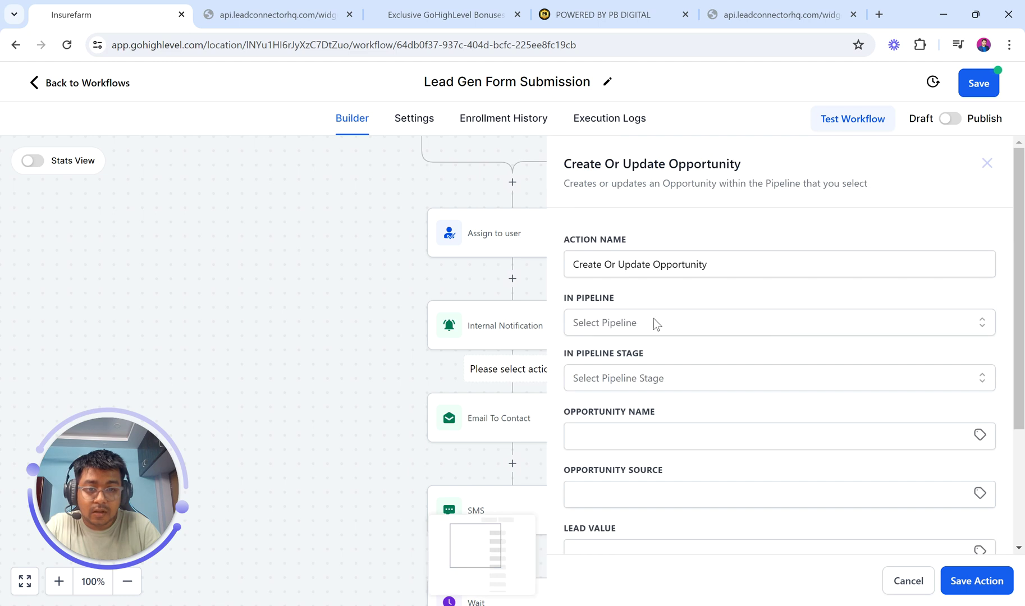
pyautogui.click(651, 323)
pyautogui.click(629, 386)
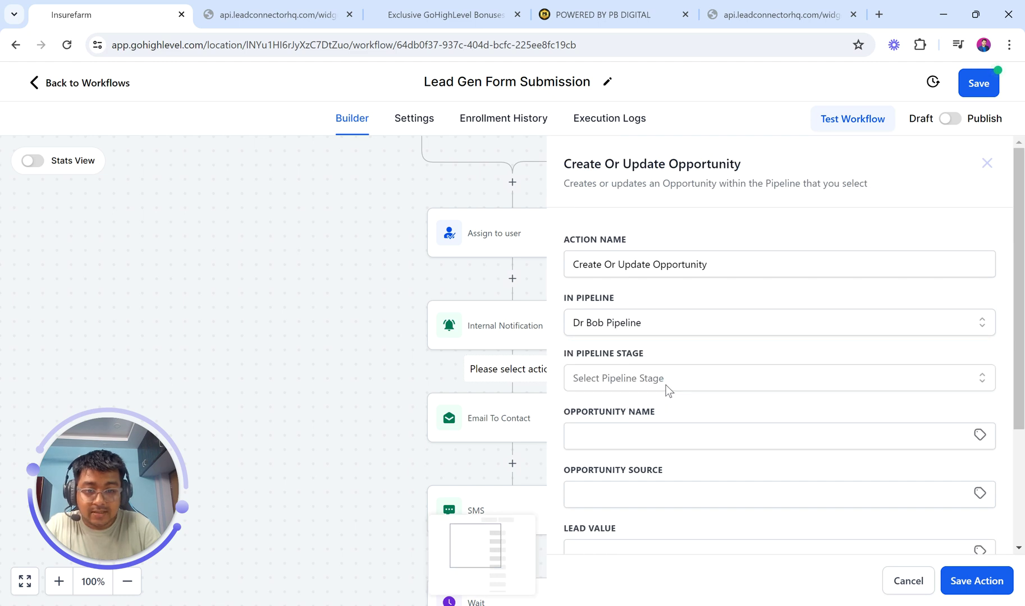
pyautogui.click(665, 373)
pyautogui.click(642, 442)
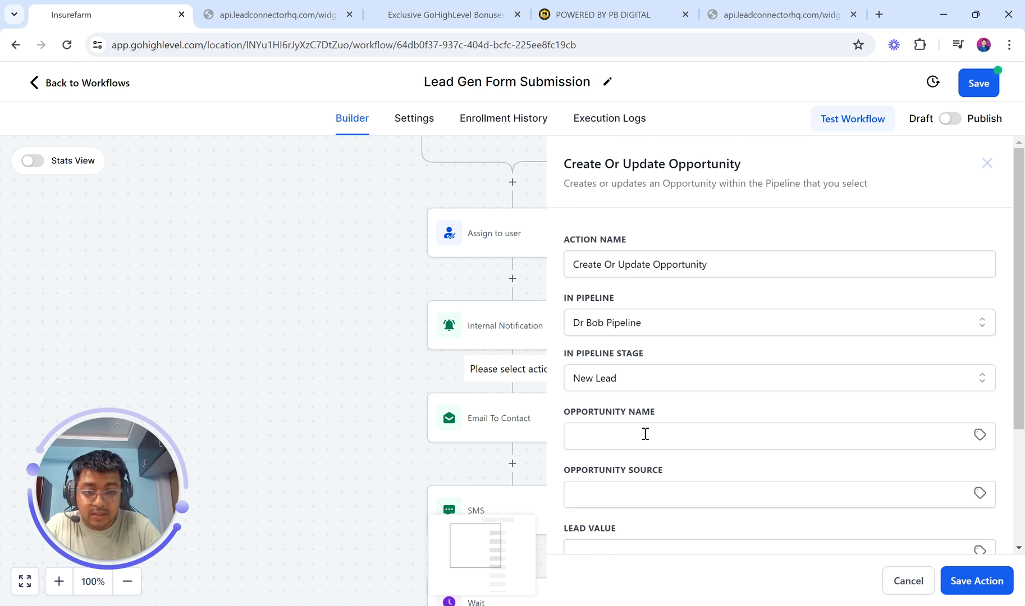
# - Name the opportunity with the contact's first_name, set lead value 99, and save the action
pyautogui.click(646, 434)
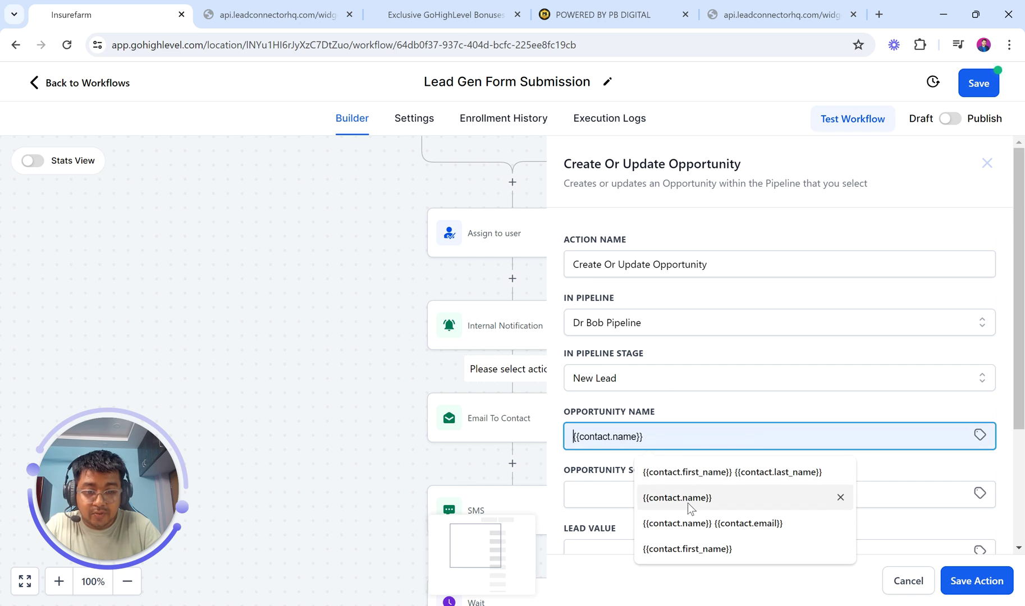
pyautogui.click(688, 547)
pyautogui.scroll(-3, 669, 478)
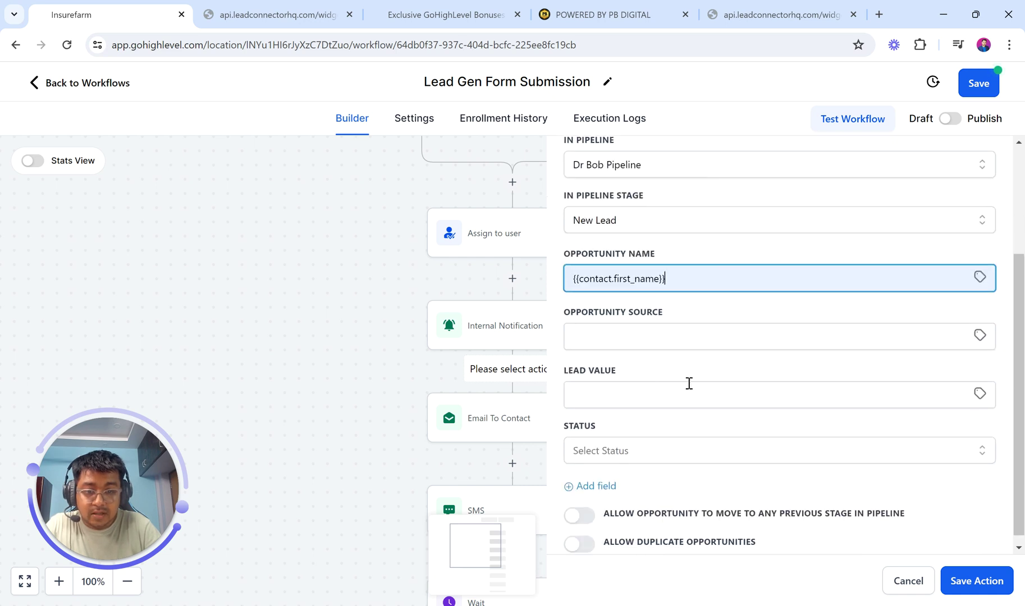
pyautogui.click(615, 383)
pyautogui.write('99')
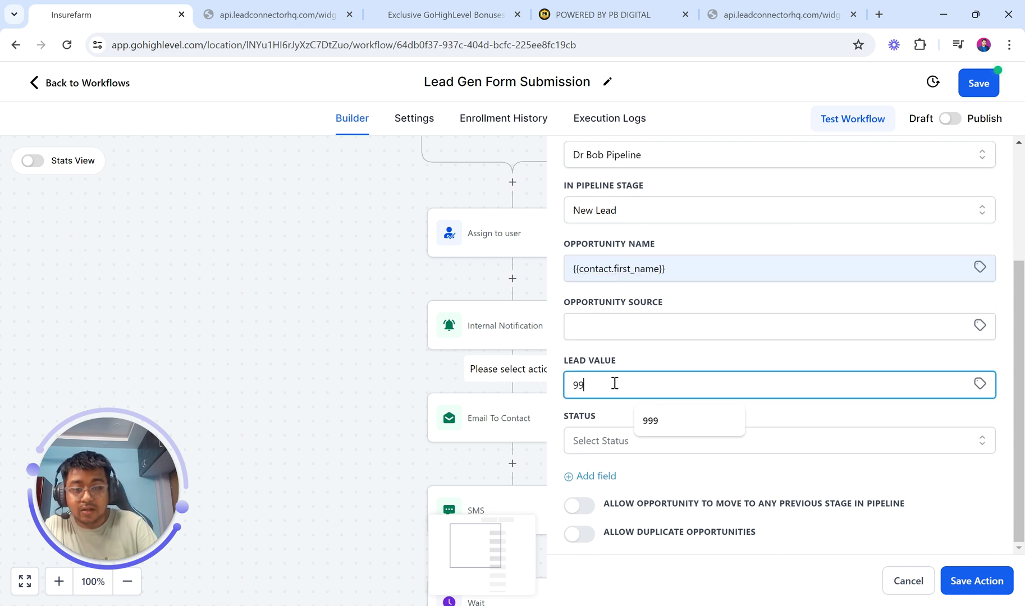
pyautogui.click(840, 421)
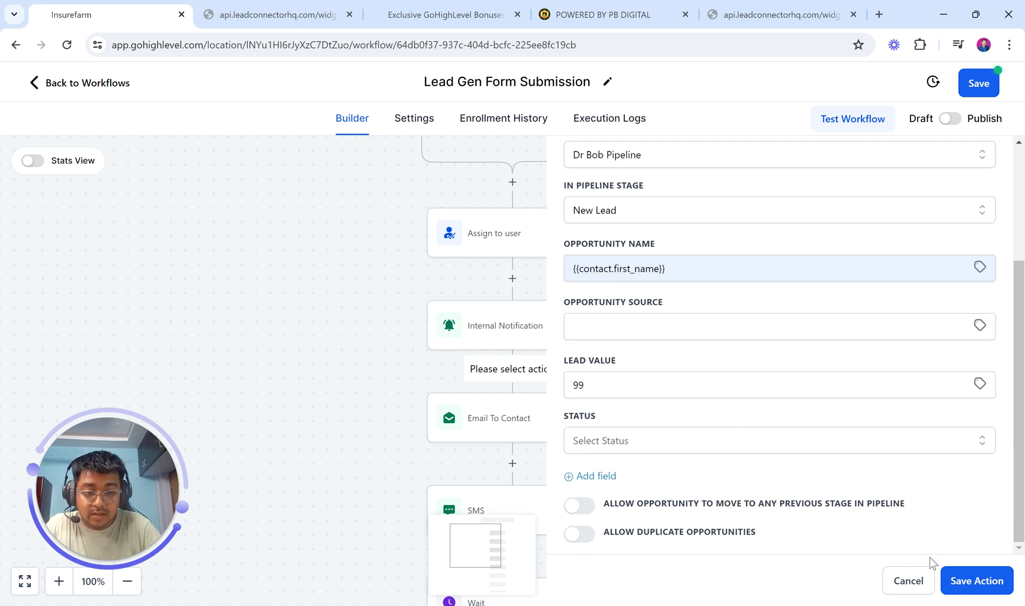
pyautogui.click(967, 583)
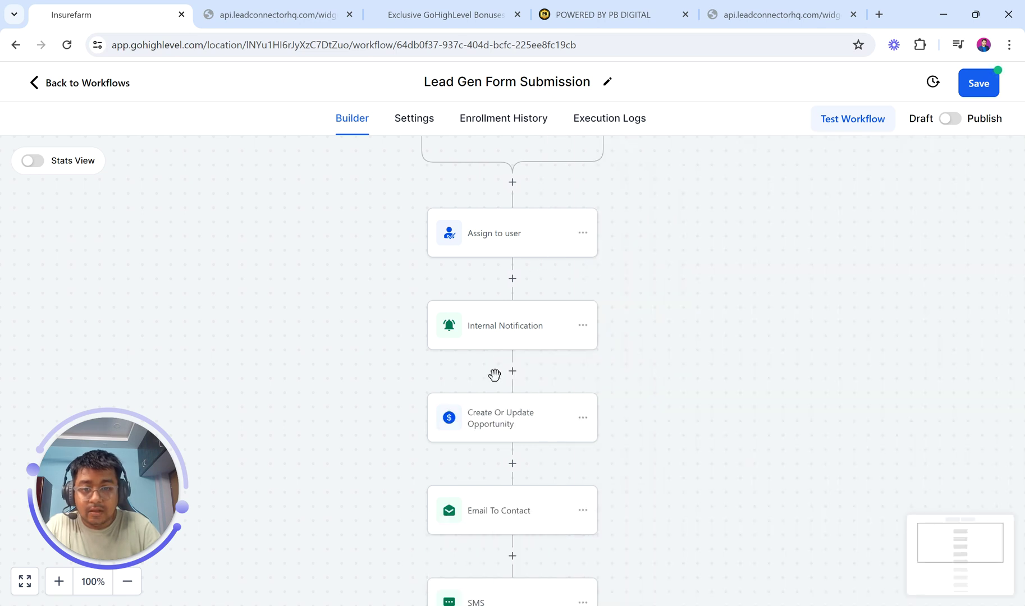
# - Publish the Lead Gen Form Submission workflow and save it
pyautogui.scroll(-4, 496, 384)
pyautogui.scroll(2, 496, 384)
pyautogui.scroll(-4, 504, 371)
pyautogui.scroll(5, 502, 362)
pyautogui.scroll(2, 501, 363)
pyautogui.click(951, 119)
pyautogui.scroll(3, 543, 256)
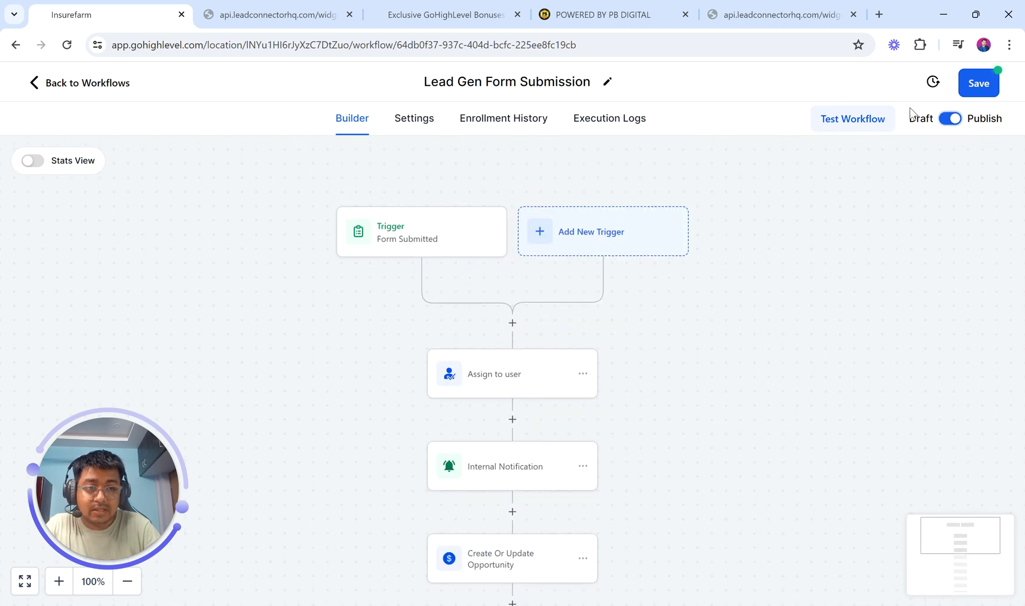
pyautogui.click(999, 92)
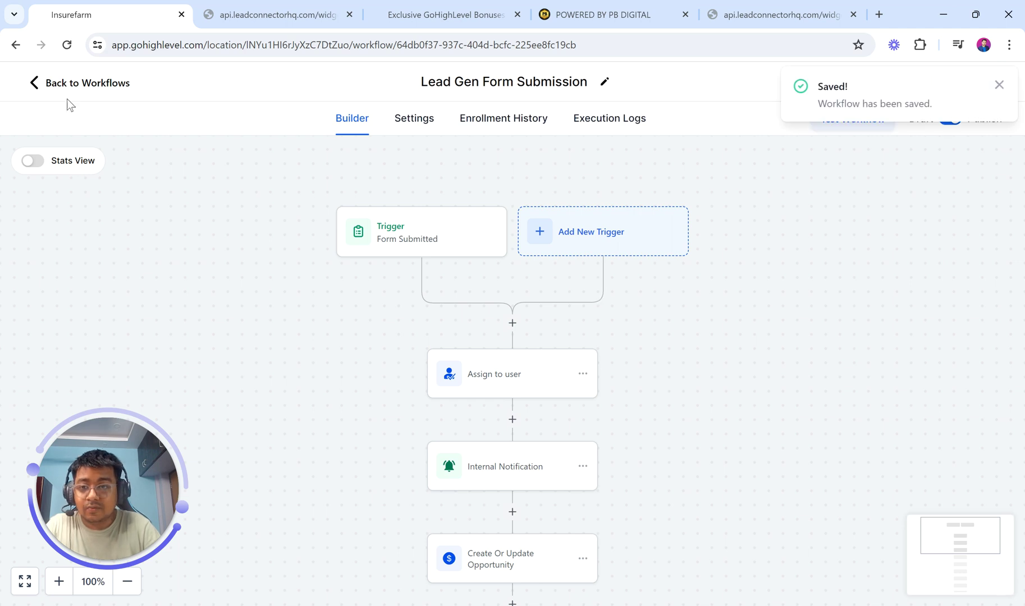
pyautogui.click(269, 15)
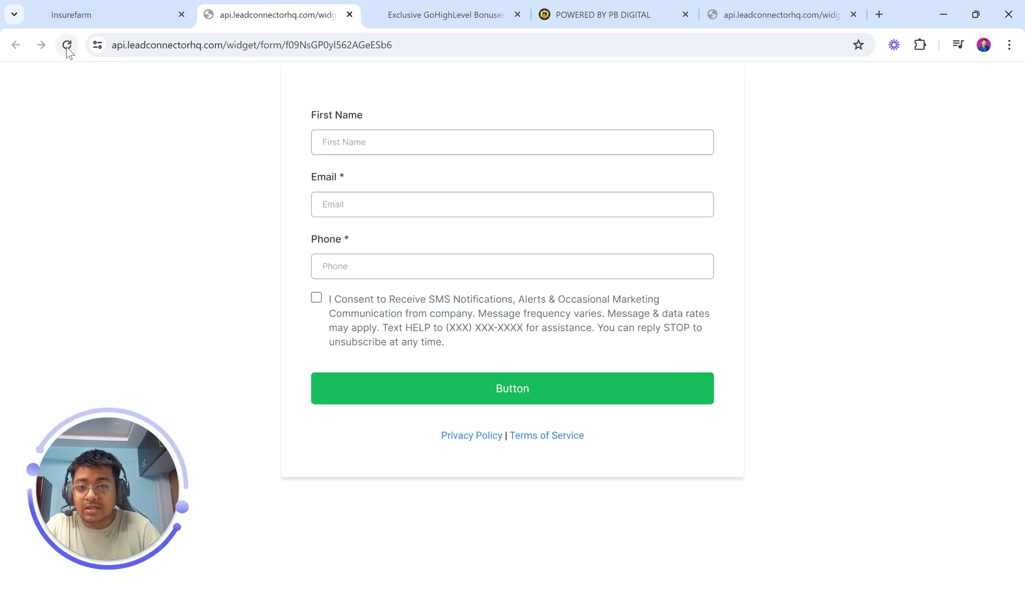
# - Reload the lead form and autofill the test first name and email
pyautogui.click(67, 44)
pyautogui.click(114, 5)
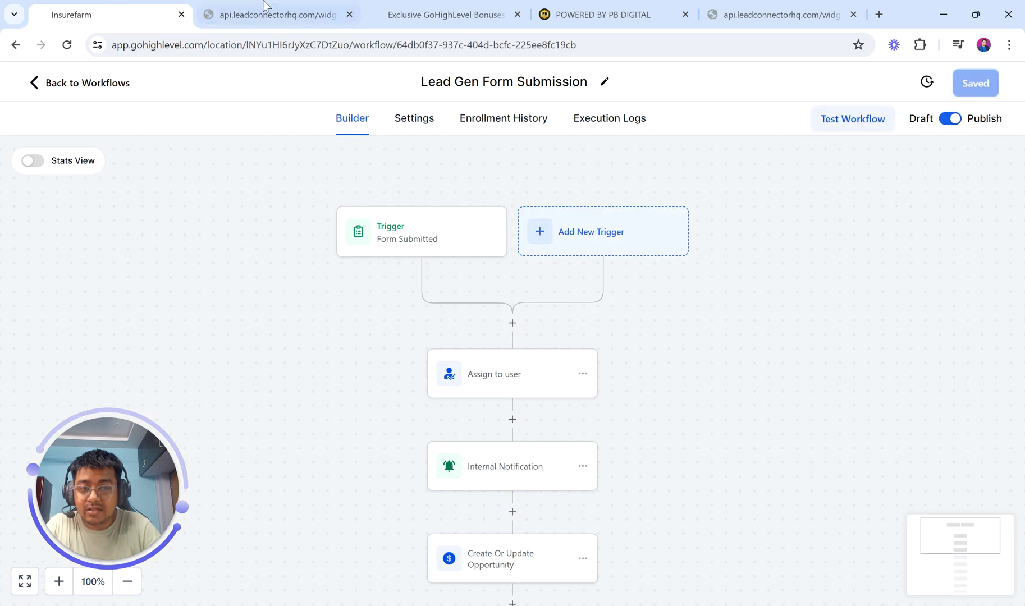
pyautogui.click(265, 7)
pyautogui.click(399, 142)
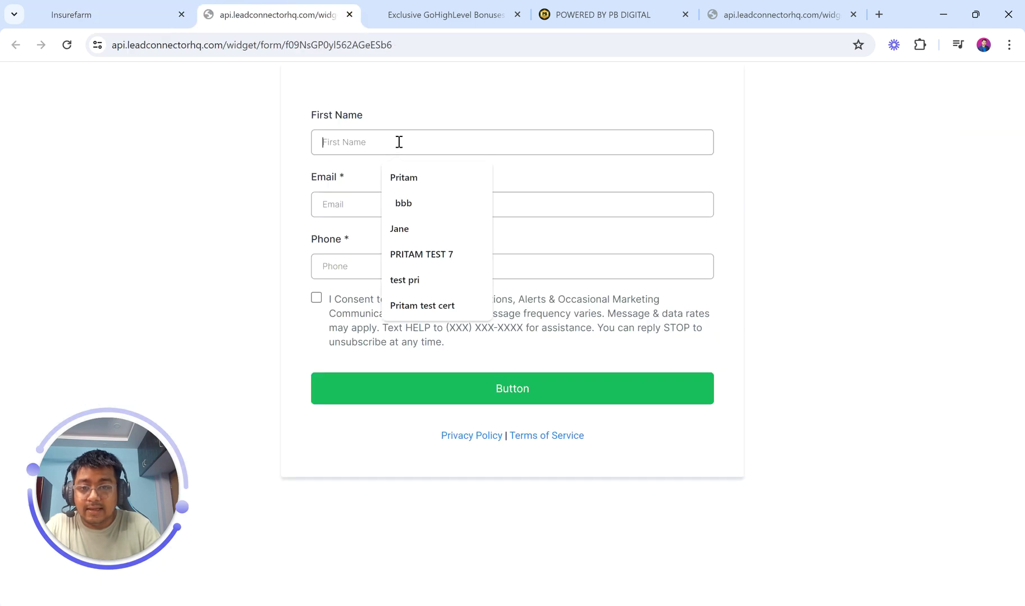
pyautogui.click(417, 181)
pyautogui.click(346, 204)
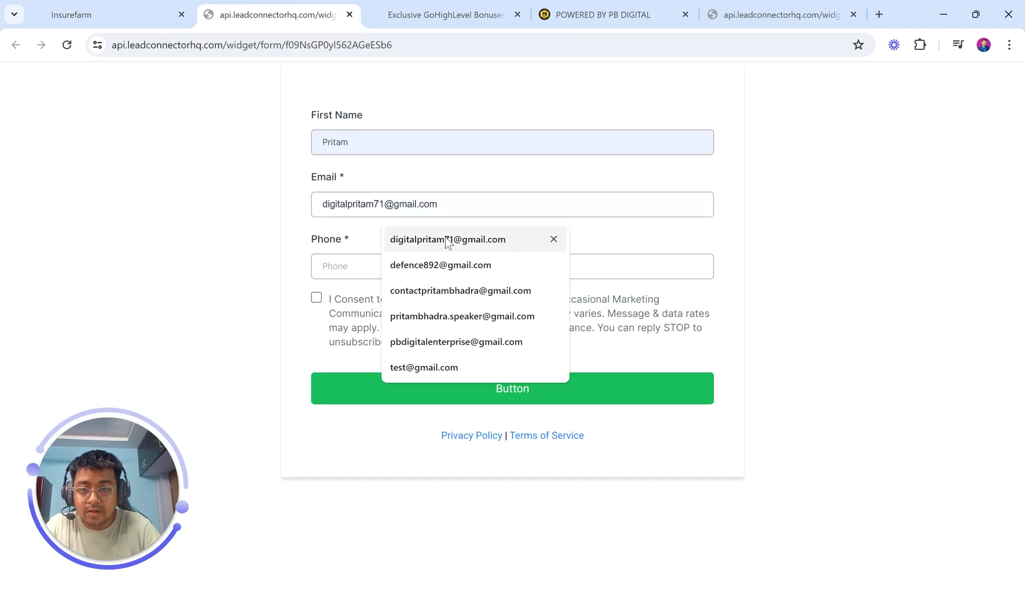
pyautogui.click(438, 265)
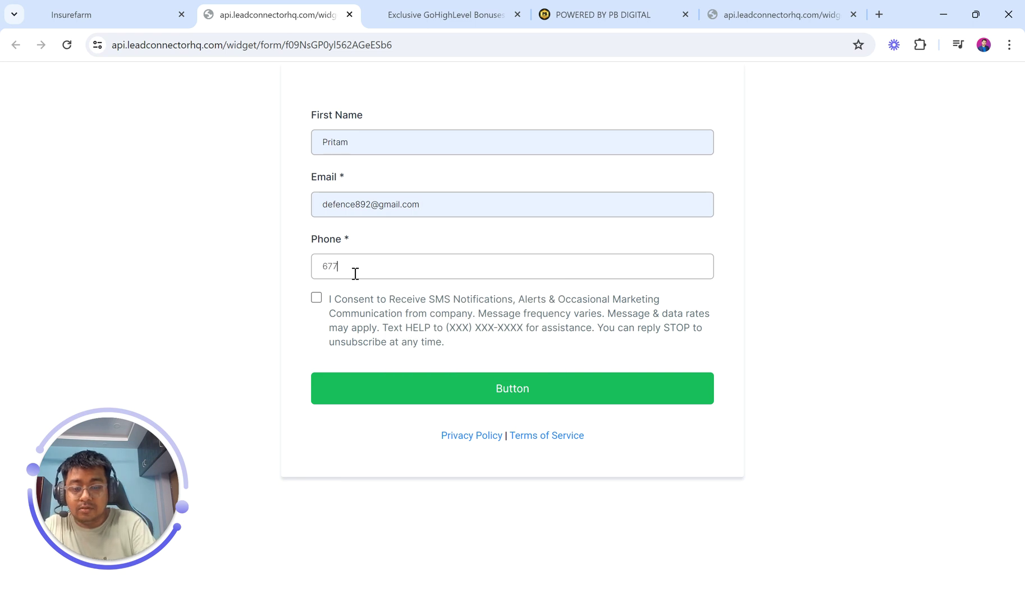
# - Enter a phone number, tick SMS consent, submit the form, and highlight the thank-you message
pyautogui.click(356, 274)
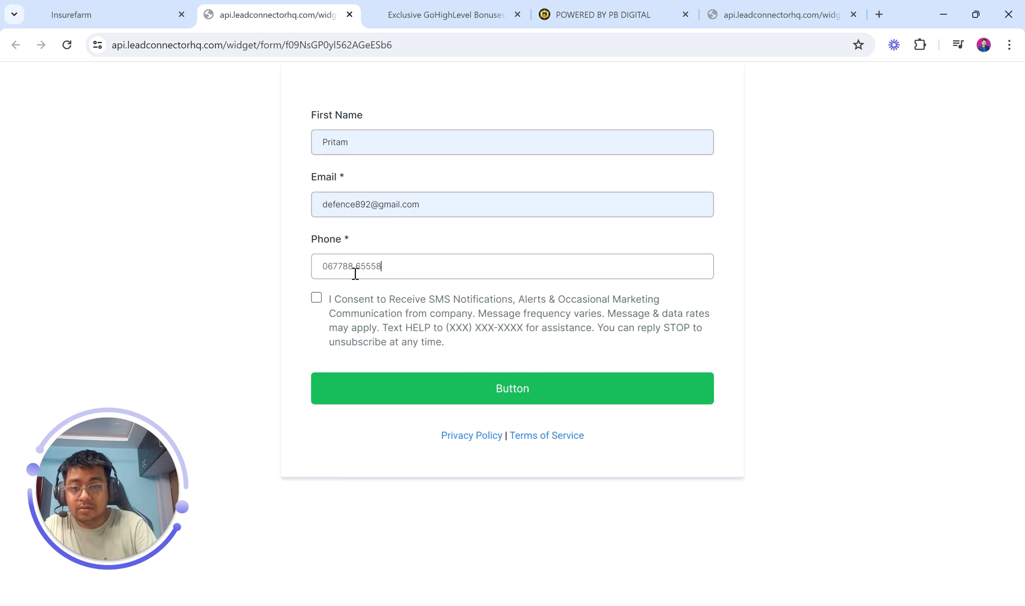
pyautogui.click(316, 299)
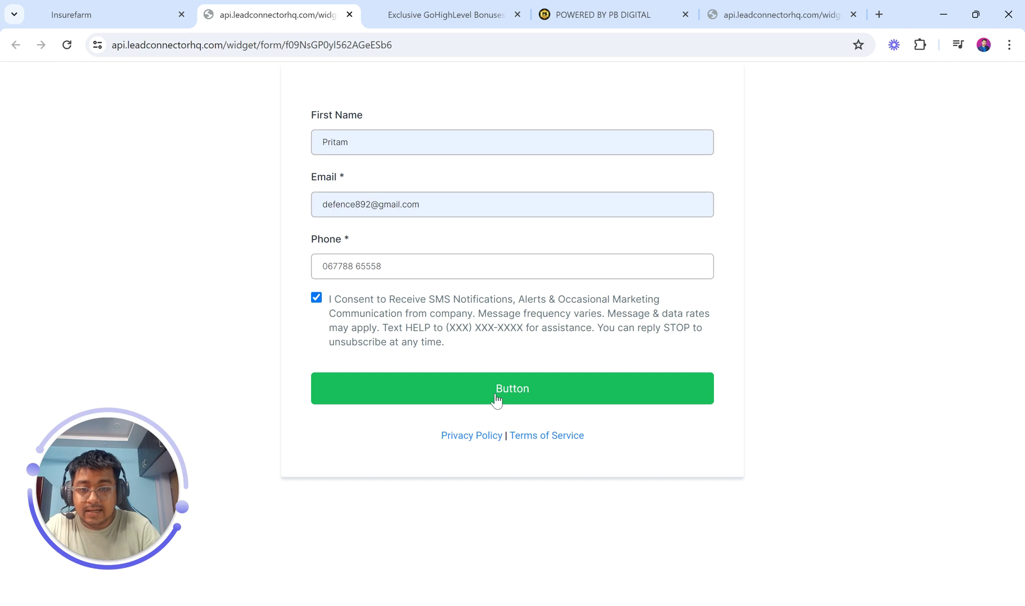
pyautogui.click(496, 400)
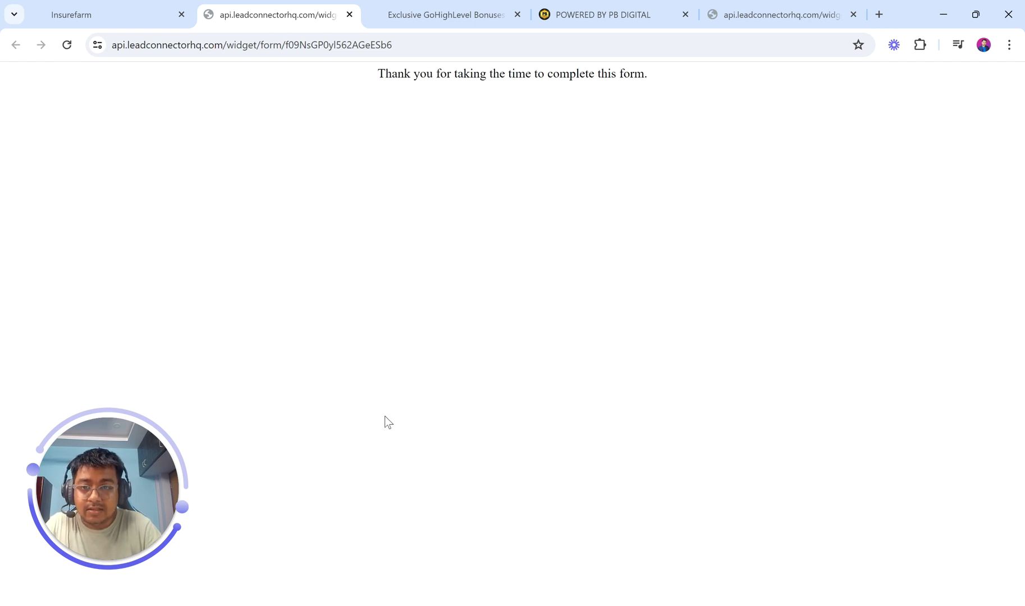
pyautogui.moveTo(366, 77); pyautogui.dragTo(729, 66)
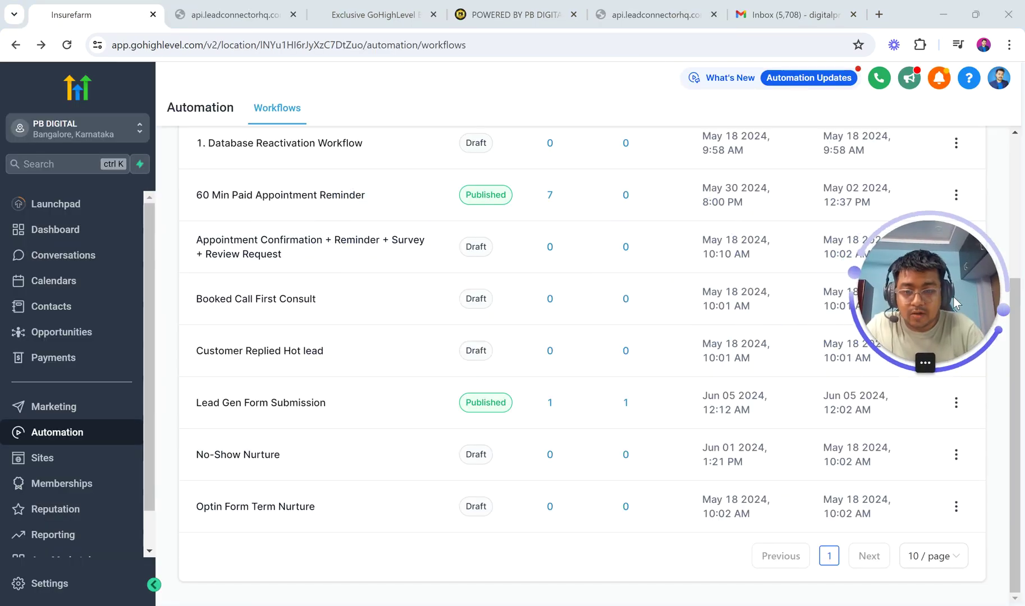
# - Review Lead Gen Form Submission's Execution Logs showing steps run through Send SMS, then return to Builder
pyautogui.click(264, 401)
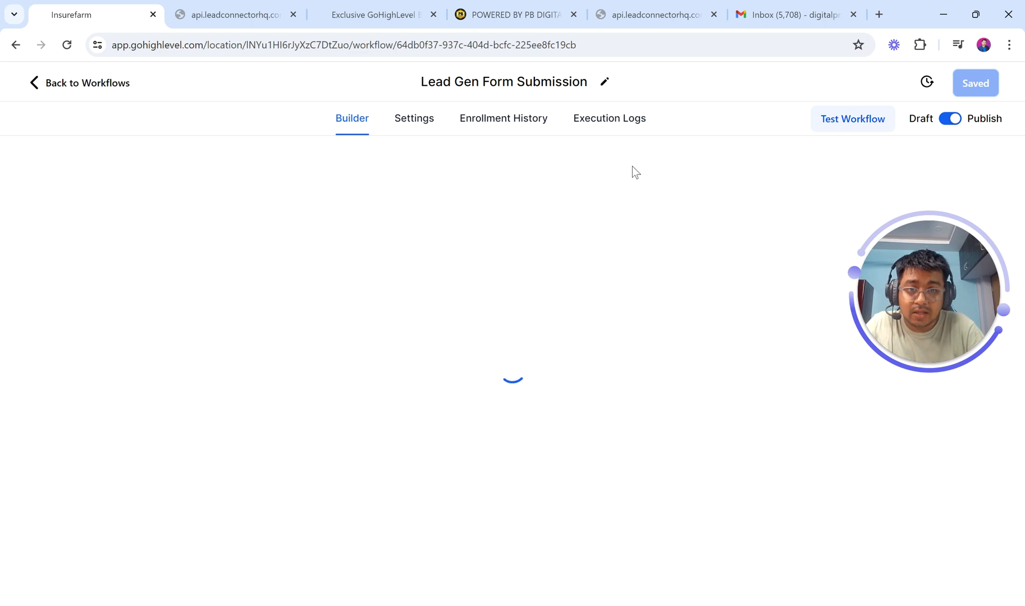
pyautogui.scroll(1, 531, 284)
pyautogui.scroll(-4, 530, 284)
pyautogui.scroll(2, 506, 252)
pyautogui.scroll(1, 489, 233)
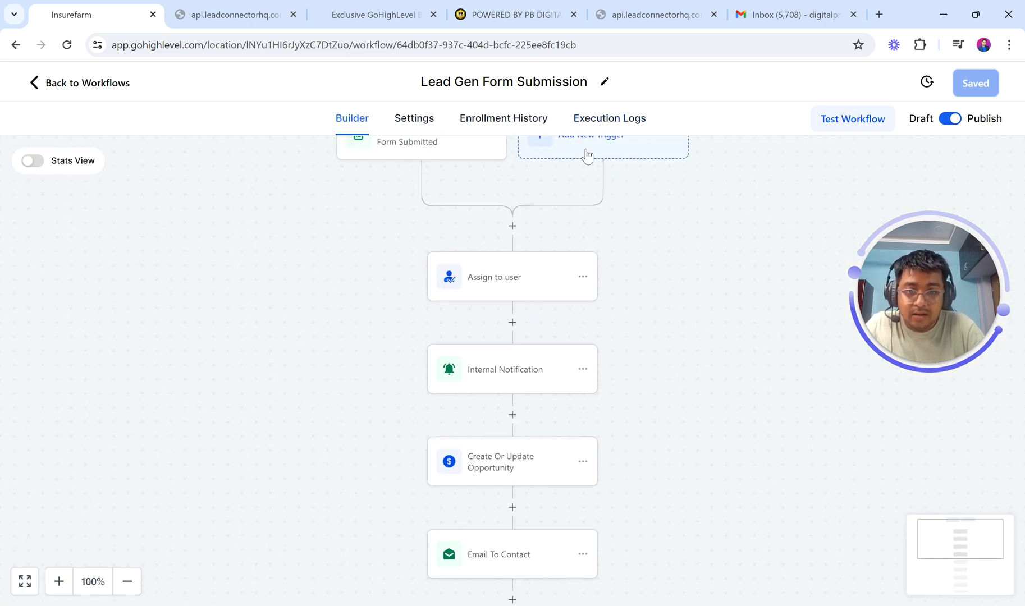
pyautogui.click(610, 118)
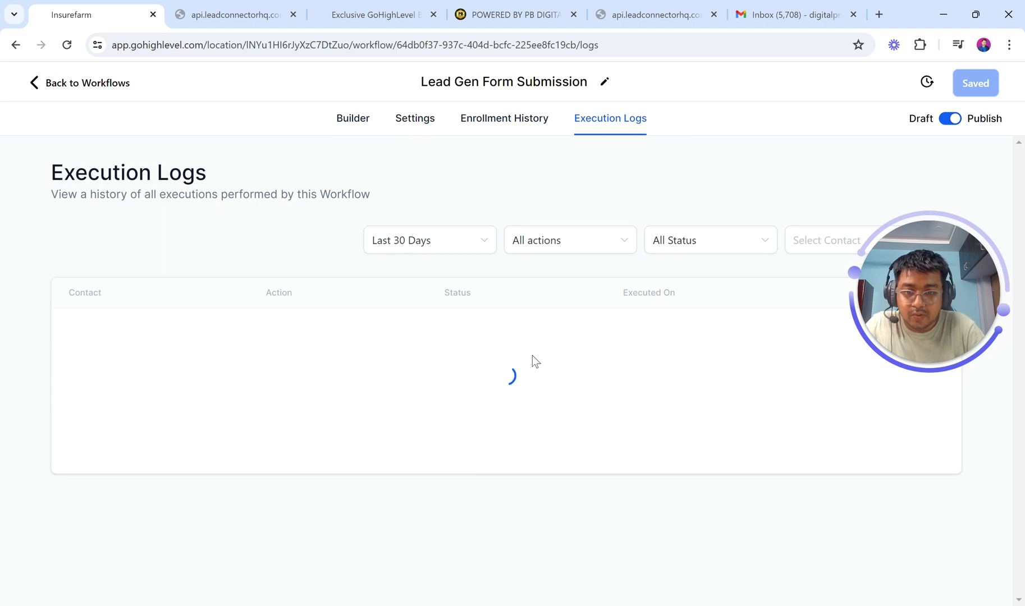
pyautogui.scroll(-2, 541, 453)
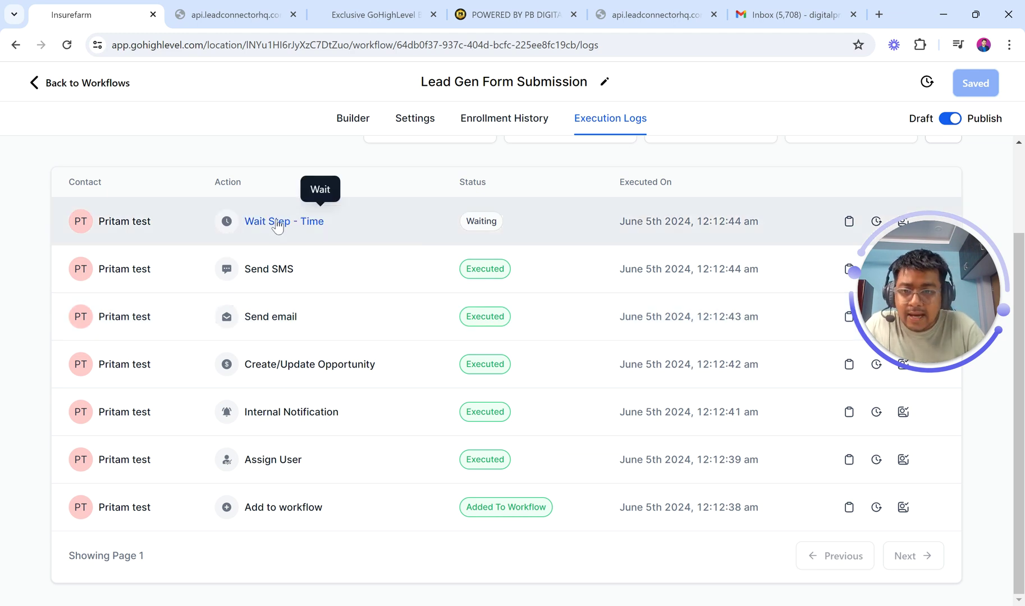
pyautogui.click(361, 128)
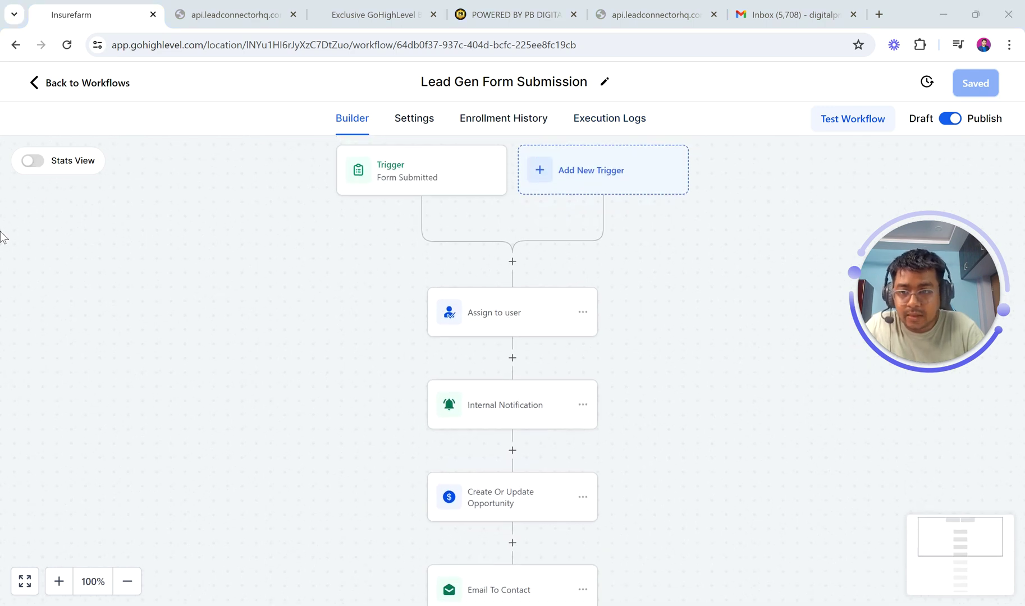
# - Scroll through the Stats View step statistics, then view Enrollment History with the contact waiting at Wait
pyautogui.click(33, 162)
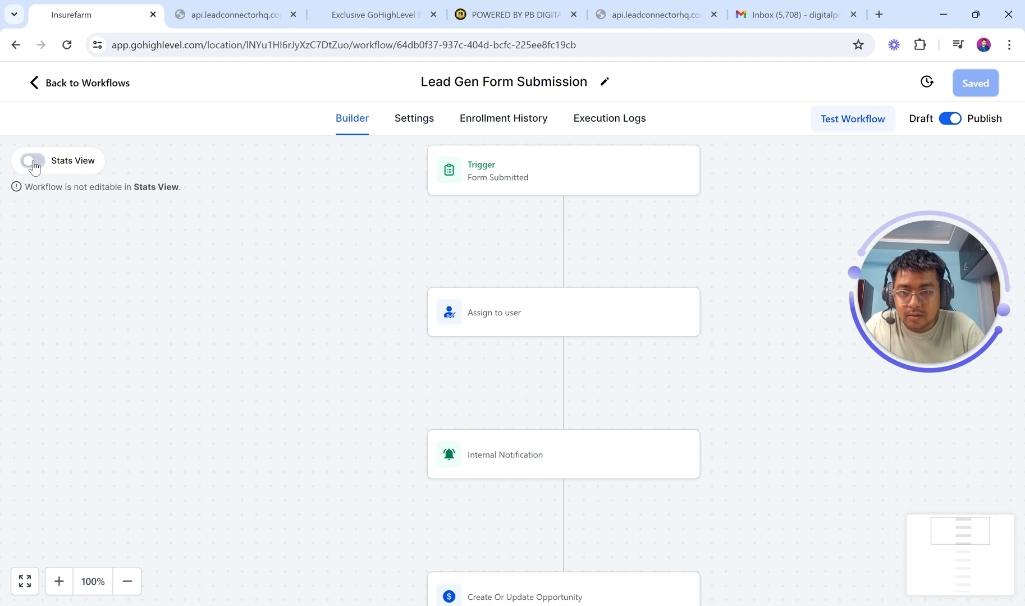
pyautogui.scroll(-3, 372, 275)
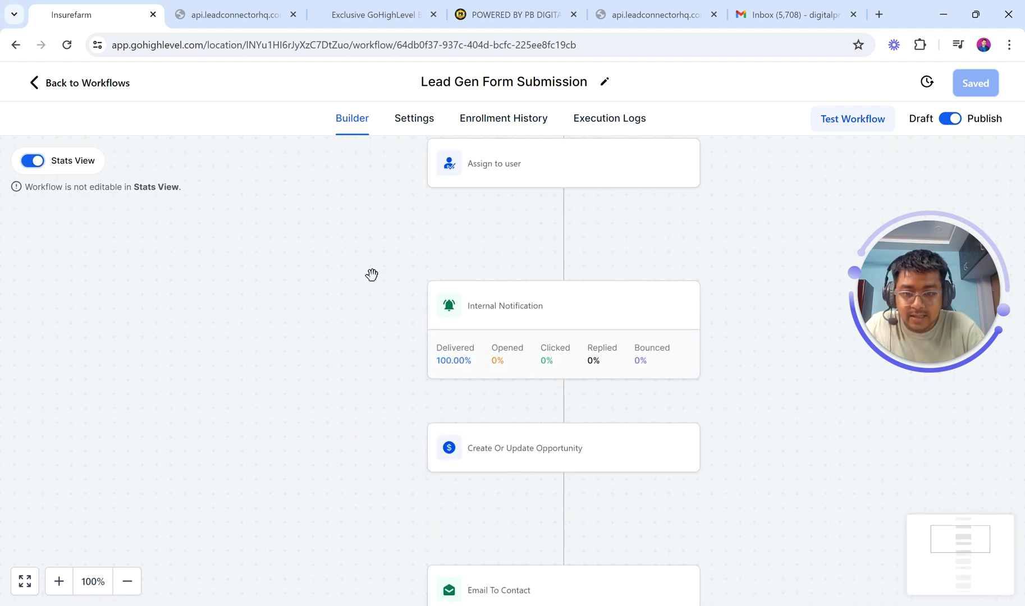
pyautogui.scroll(-4, 460, 379)
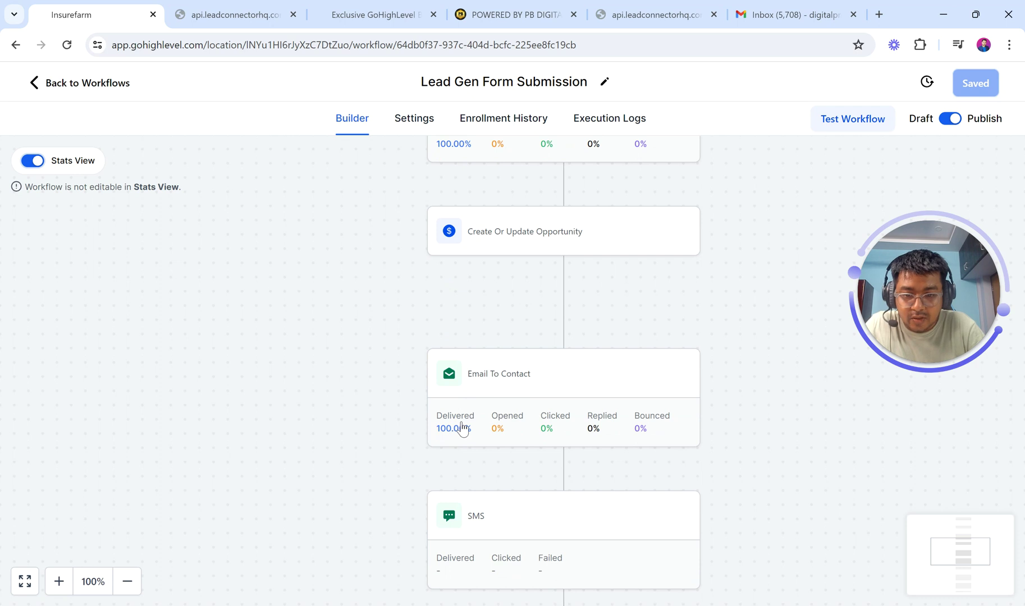
pyautogui.scroll(-3, 460, 428)
pyautogui.scroll(-1, 505, 449)
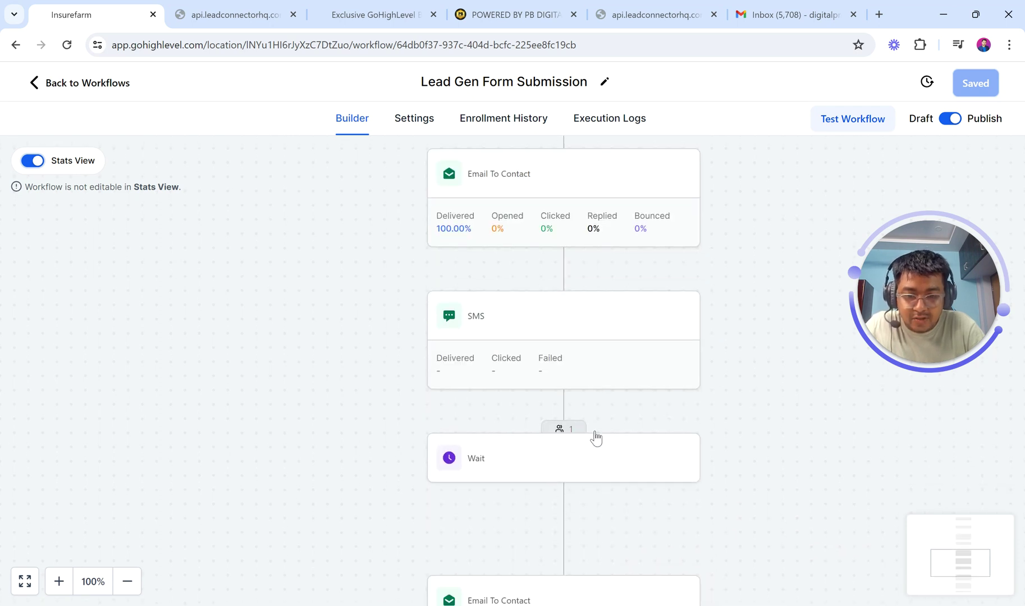
pyautogui.scroll(-6, 557, 452)
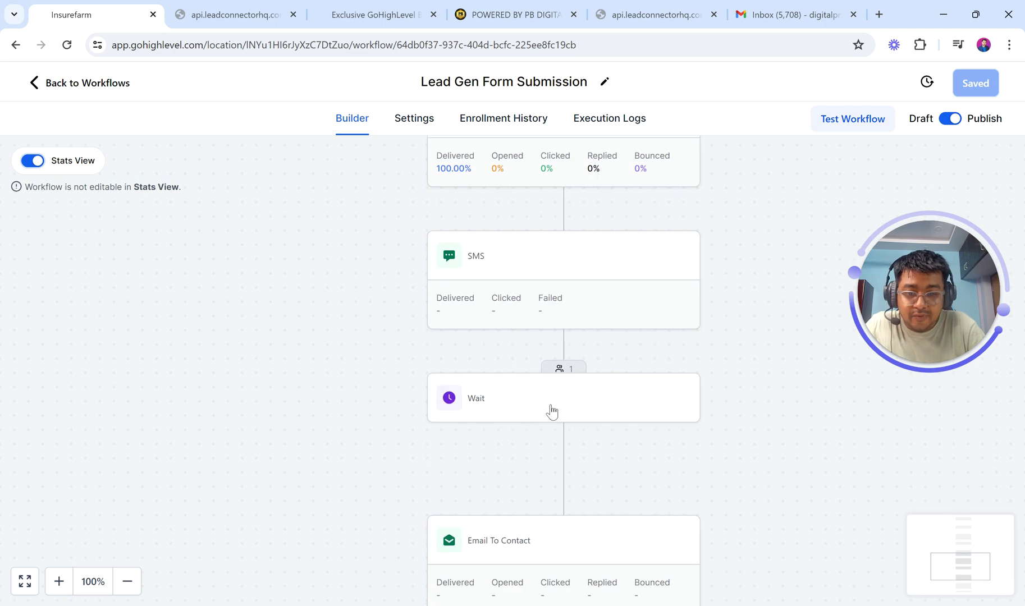
pyautogui.scroll(11, 562, 247)
pyautogui.scroll(7, 557, 273)
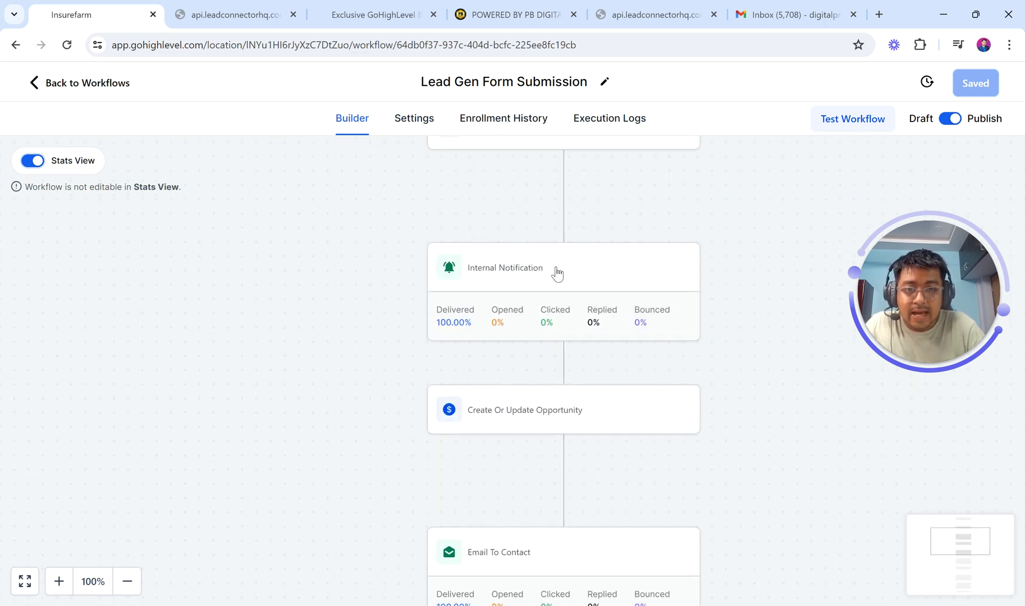
pyautogui.click(502, 120)
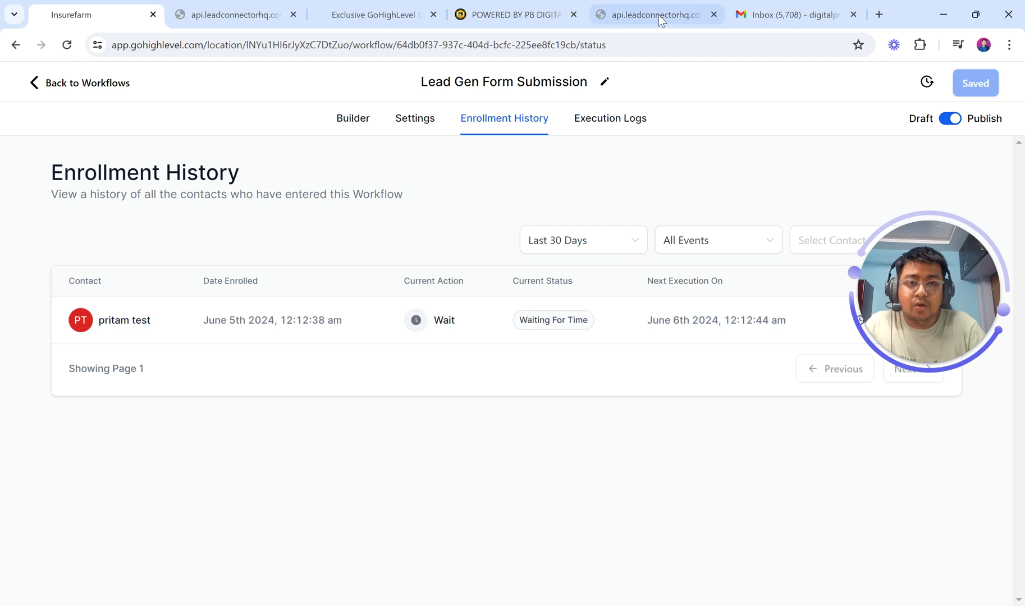
# - Open the 'New Lead Came In!' email in Gmail and highlight its subject, sender and lead details
pyautogui.click(789, 14)
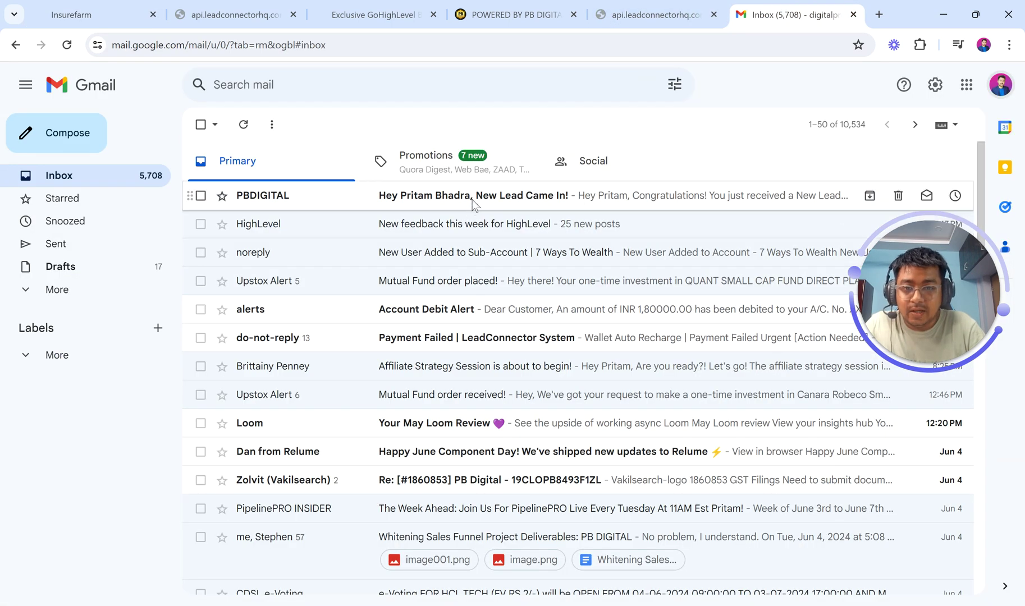
pyautogui.click(472, 200)
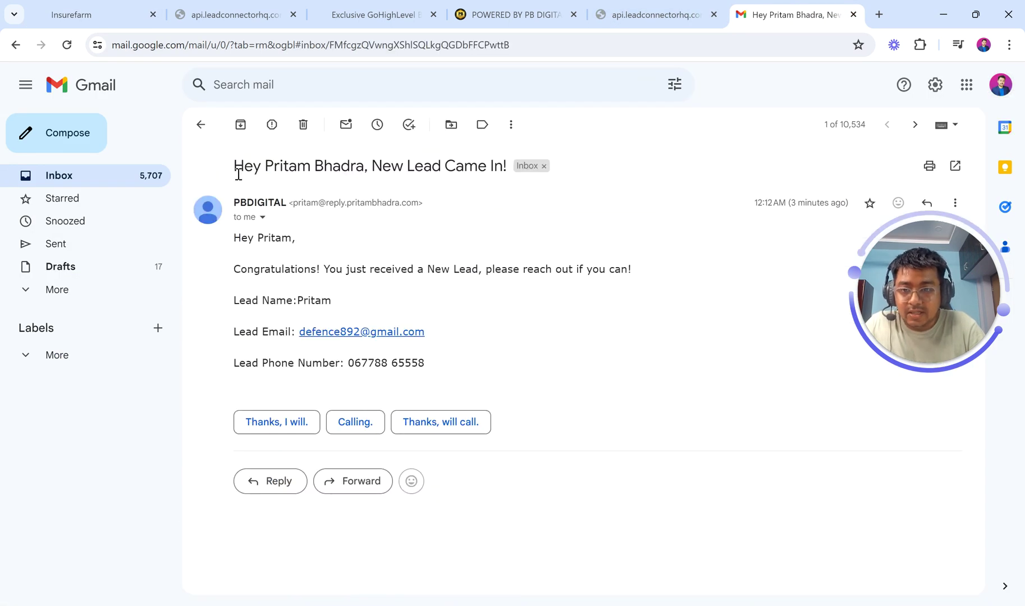
pyautogui.moveTo(232, 172); pyautogui.dragTo(442, 166)
pyautogui.moveTo(505, 161); pyautogui.dragTo(507, 166)
pyautogui.moveTo(294, 201); pyautogui.dragTo(418, 203)
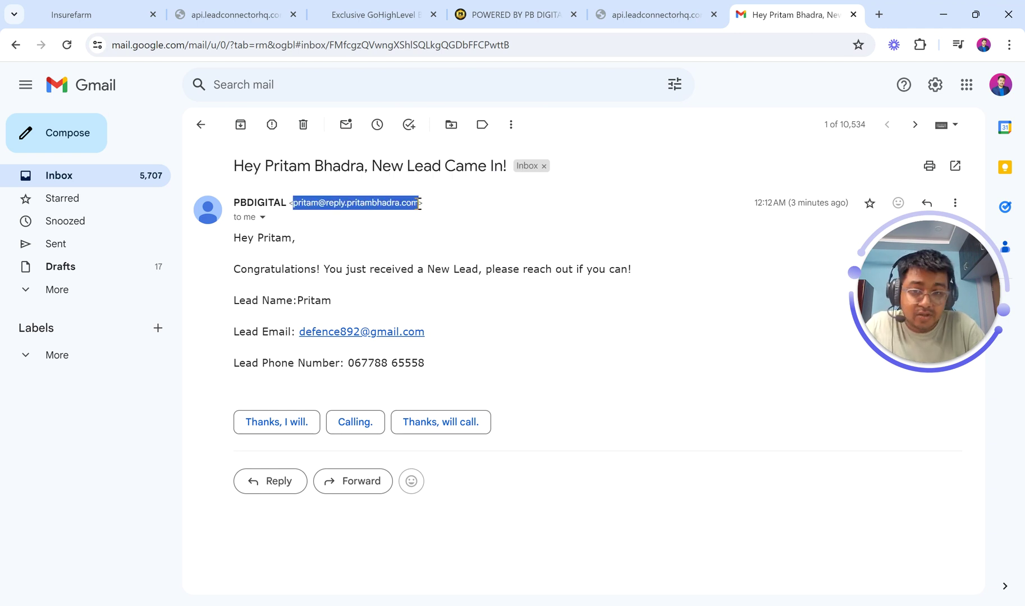
pyautogui.moveTo(236, 205); pyautogui.dragTo(291, 203)
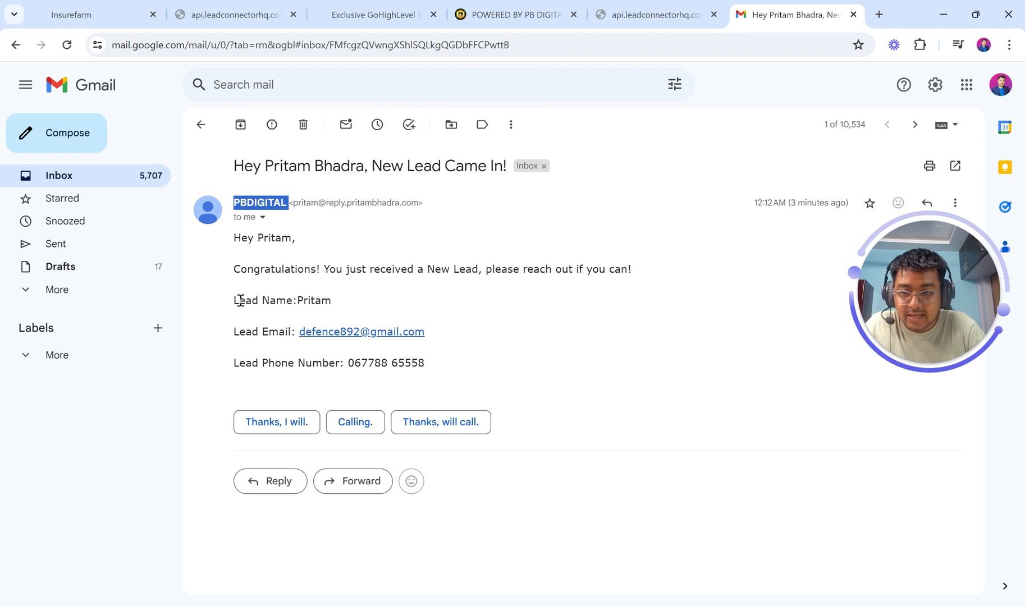
pyautogui.moveTo(234, 301); pyautogui.dragTo(460, 365)
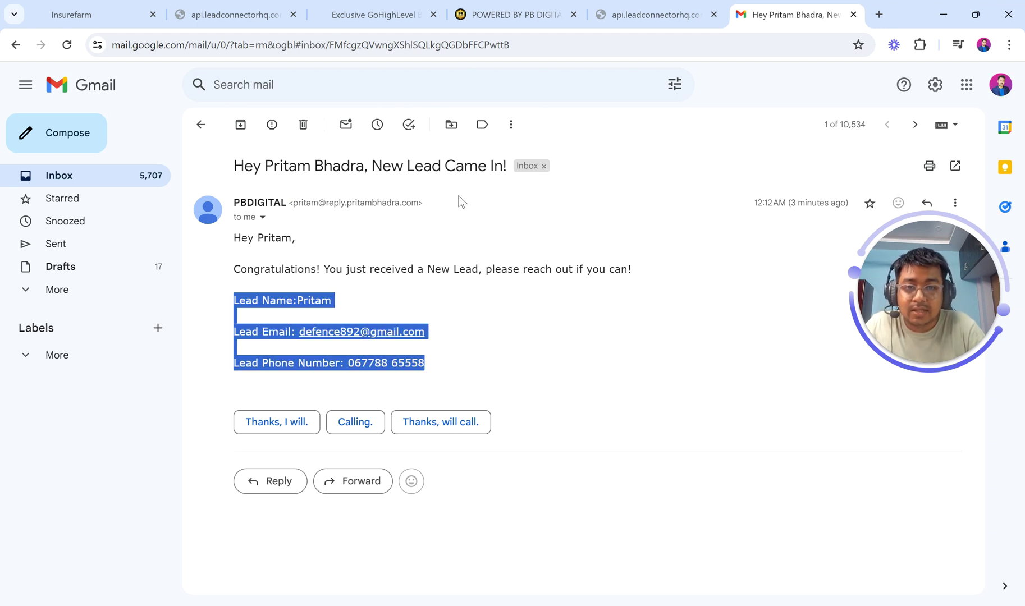
pyautogui.click(347, 6)
# - Check the Stats View showing Internal Notification 100% delivered and opened, then return to Automation Workflows
pyautogui.click(241, 6)
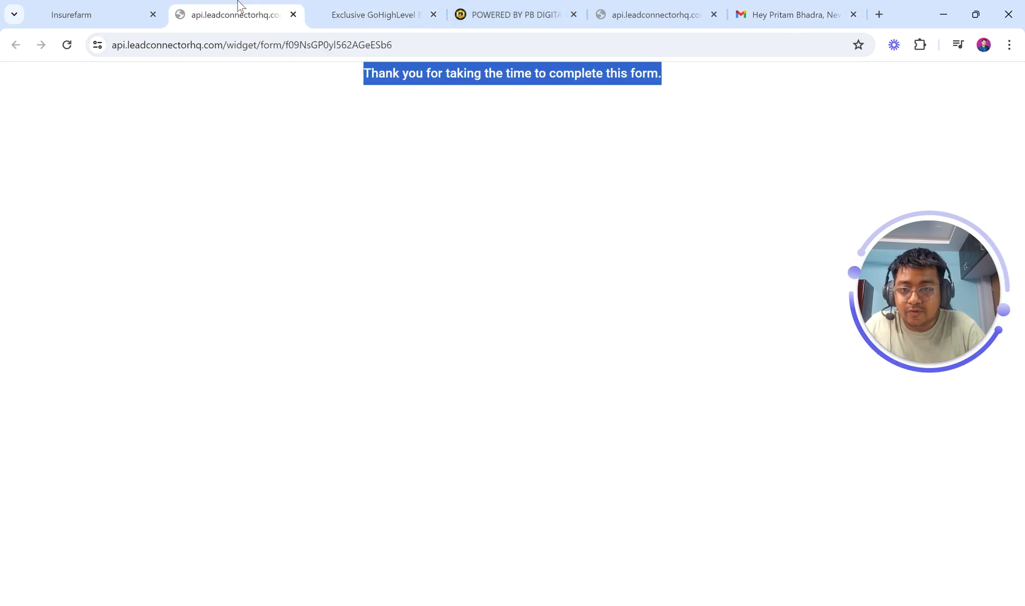
pyautogui.click(103, 6)
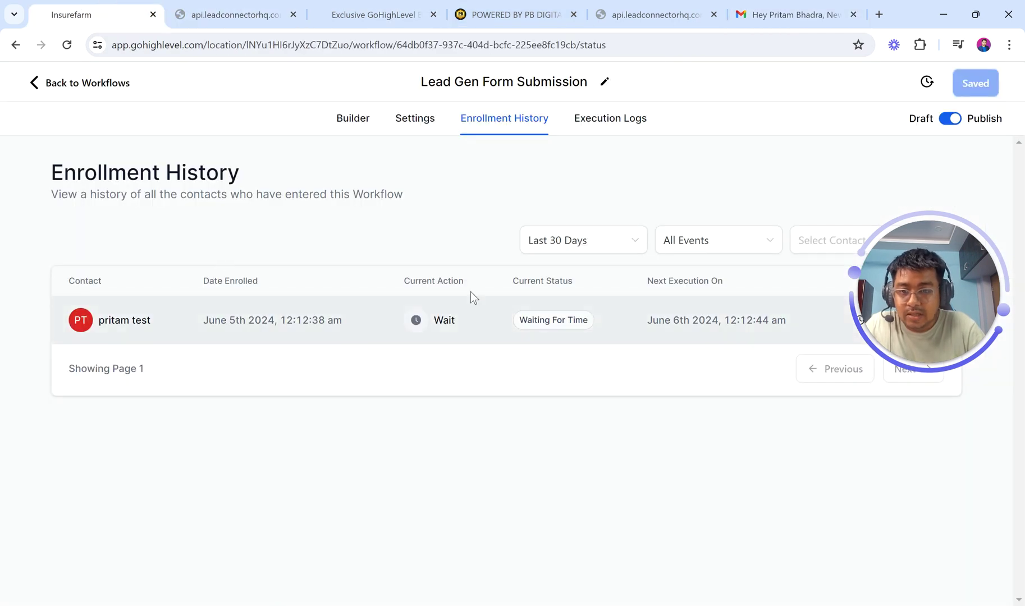
pyautogui.click(352, 121)
pyautogui.scroll(-10, 518, 419)
pyautogui.scroll(-5, 516, 414)
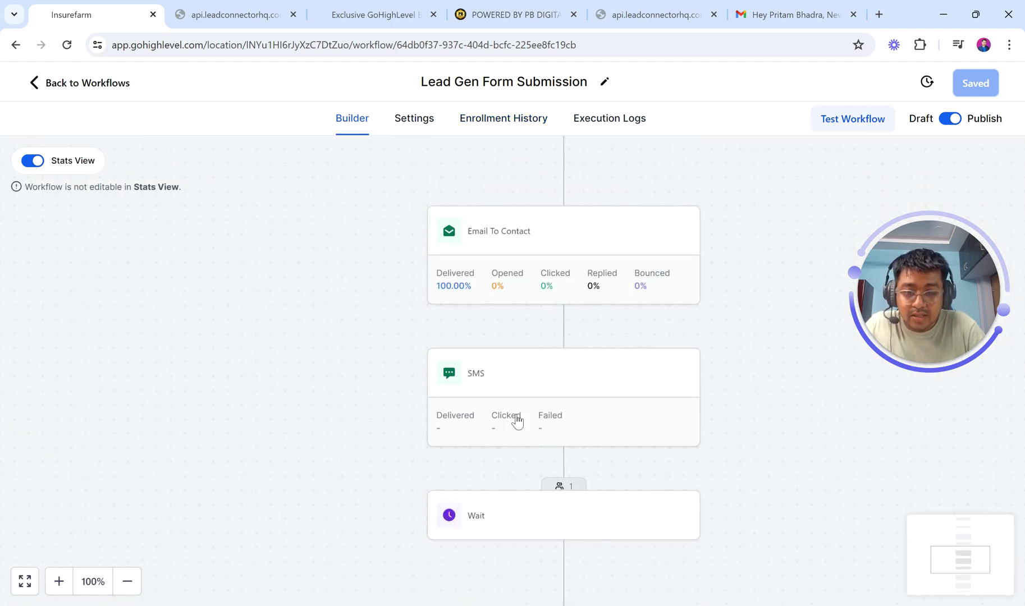
pyautogui.scroll(-2, 518, 433)
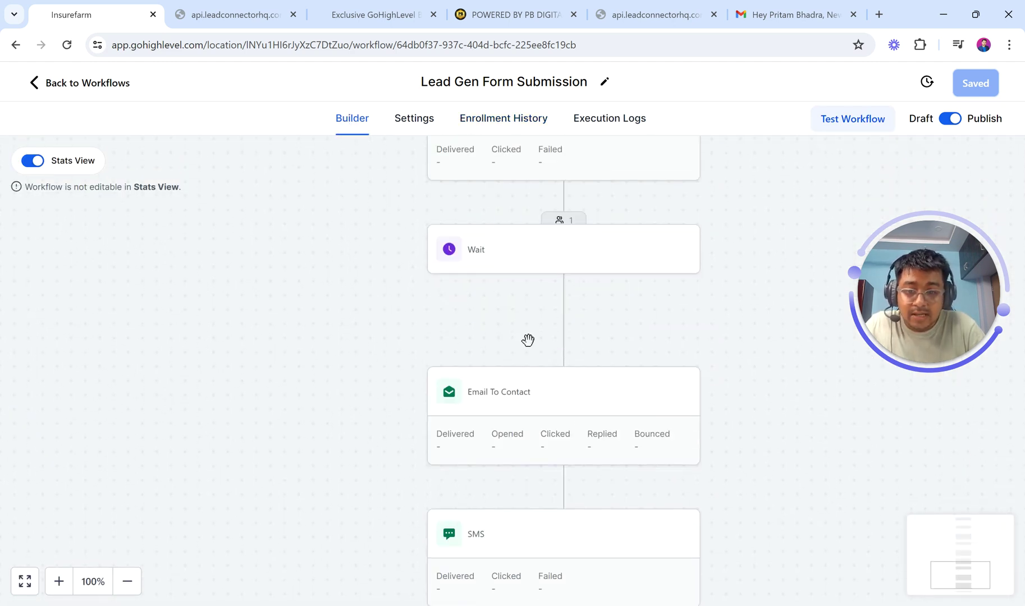
pyautogui.scroll(-1, 531, 462)
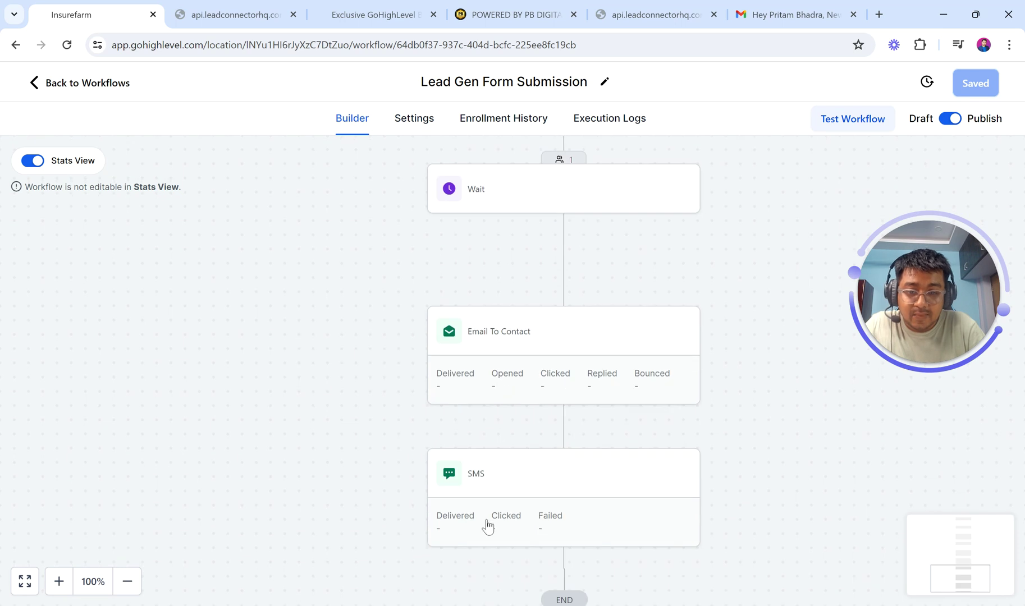
pyautogui.scroll(4, 391, 360)
pyautogui.scroll(7, 391, 360)
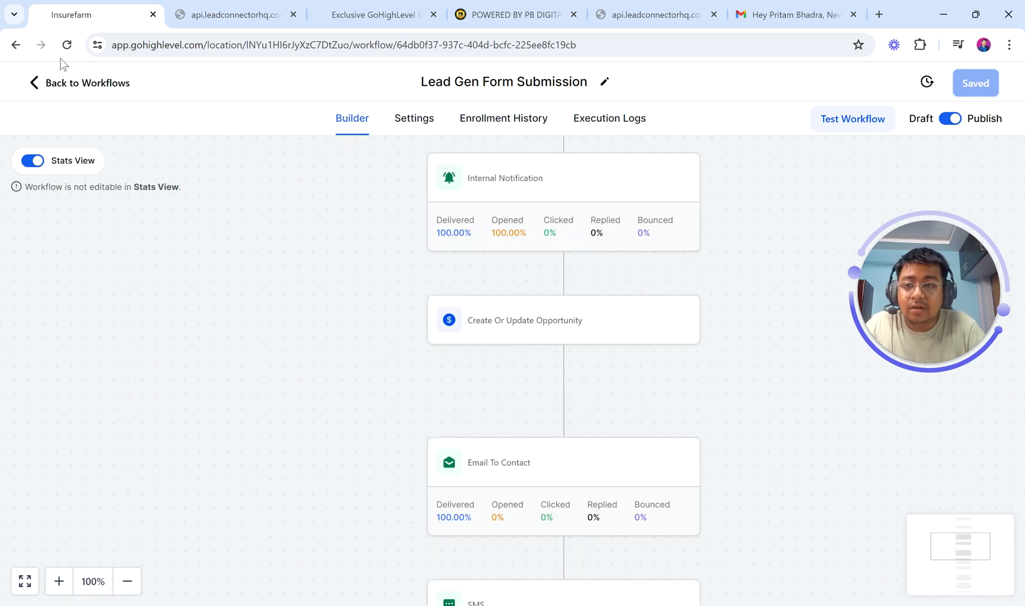
pyautogui.click(36, 84)
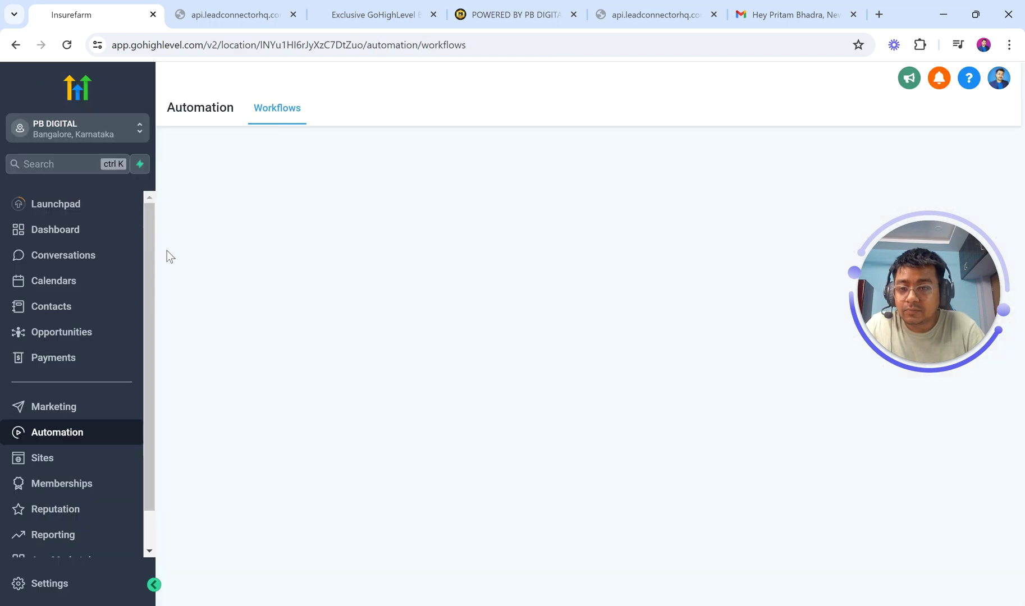
# - Open Opportunities, ignore the tax ID banner, and inspect the ₹99.00 New Lead card in Dr Bob Pipeline
pyautogui.click(96, 337)
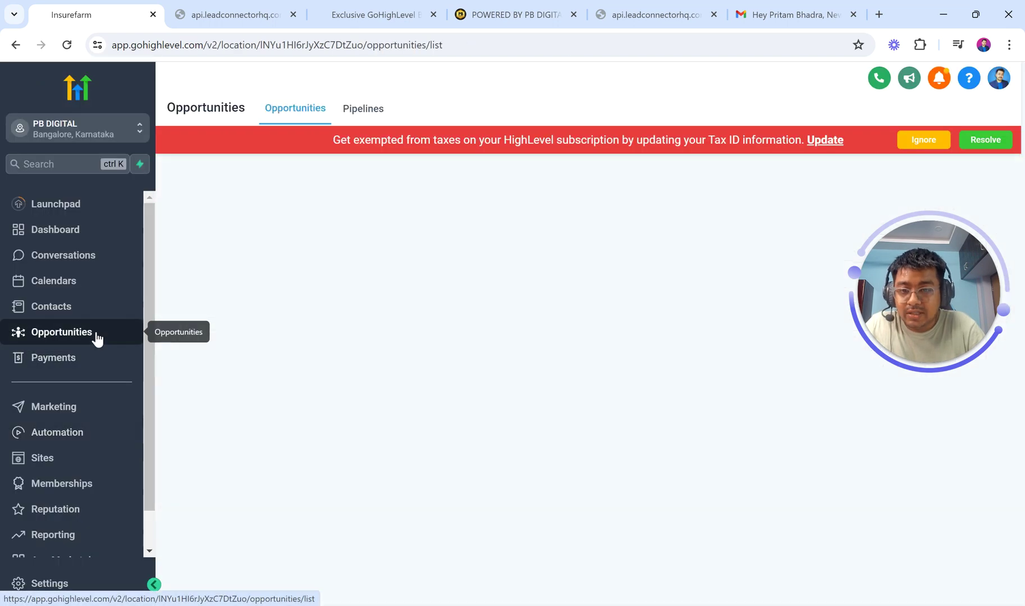
pyautogui.click(910, 139)
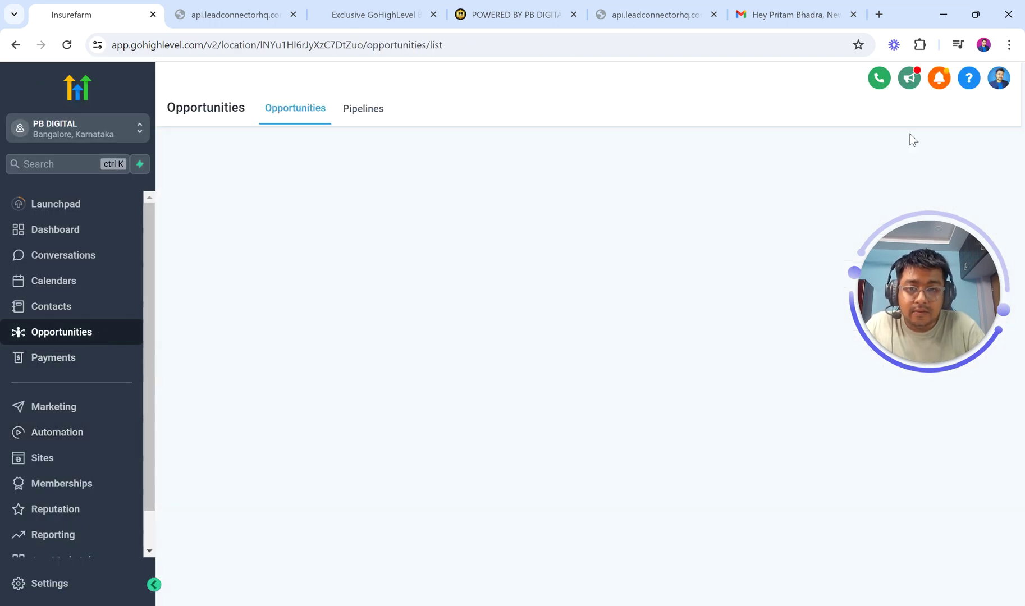
pyautogui.click(96, 331)
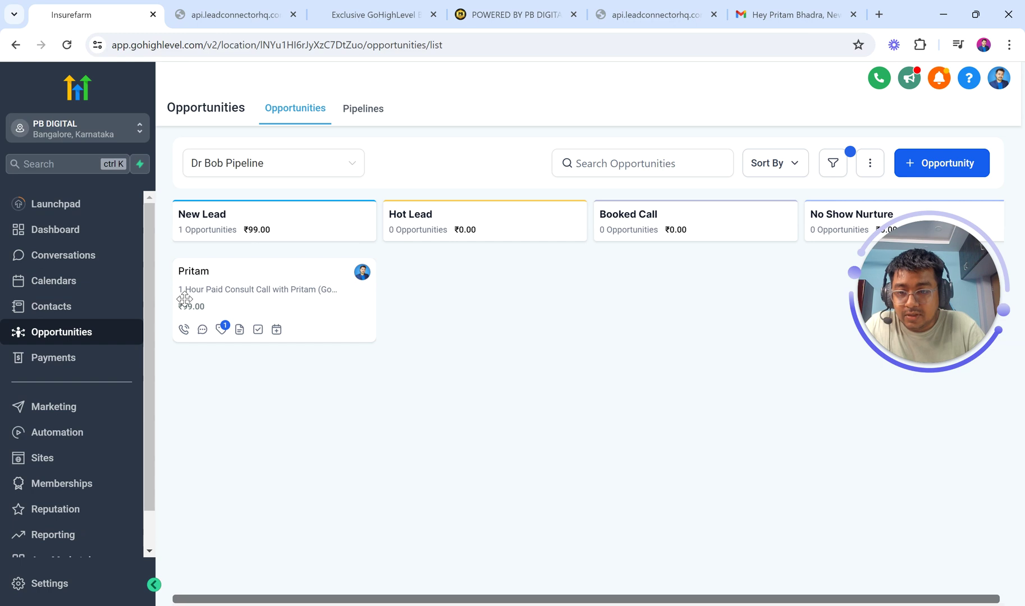
pyautogui.moveTo(337, 301); pyautogui.dragTo(334, 286)
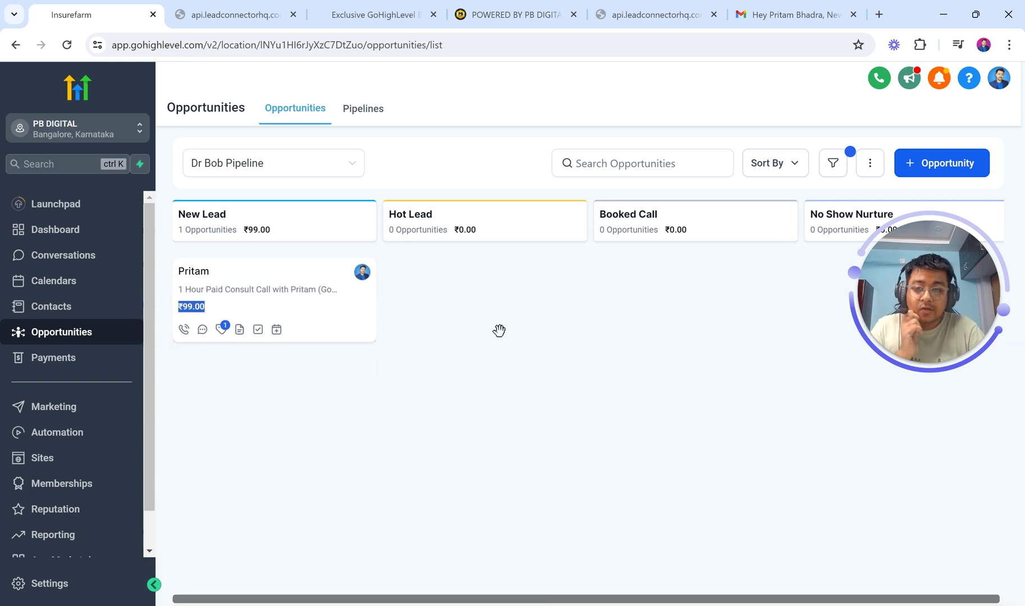
pyautogui.click(416, 312)
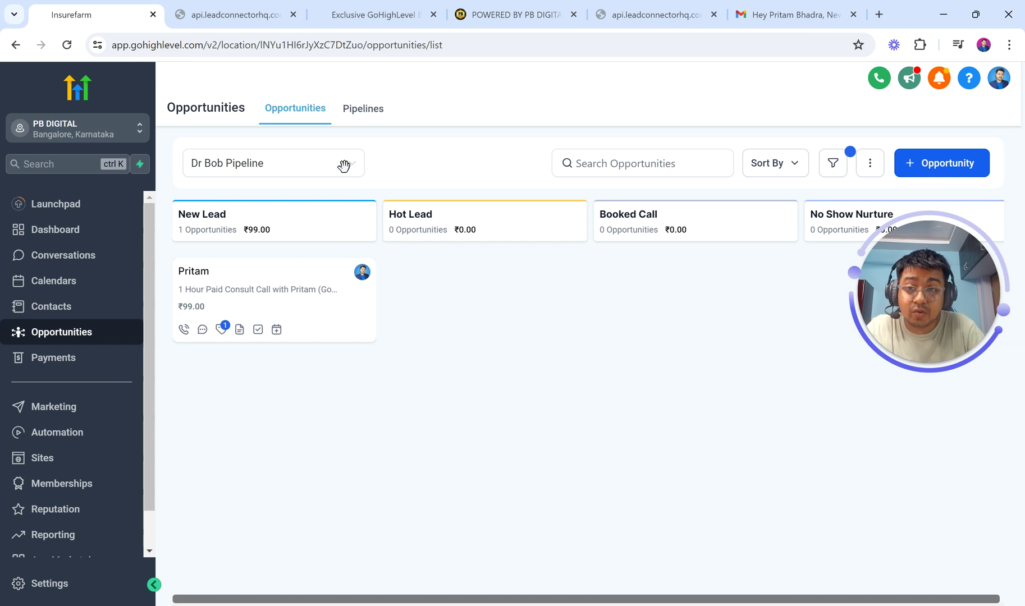
pyautogui.click(373, 15)
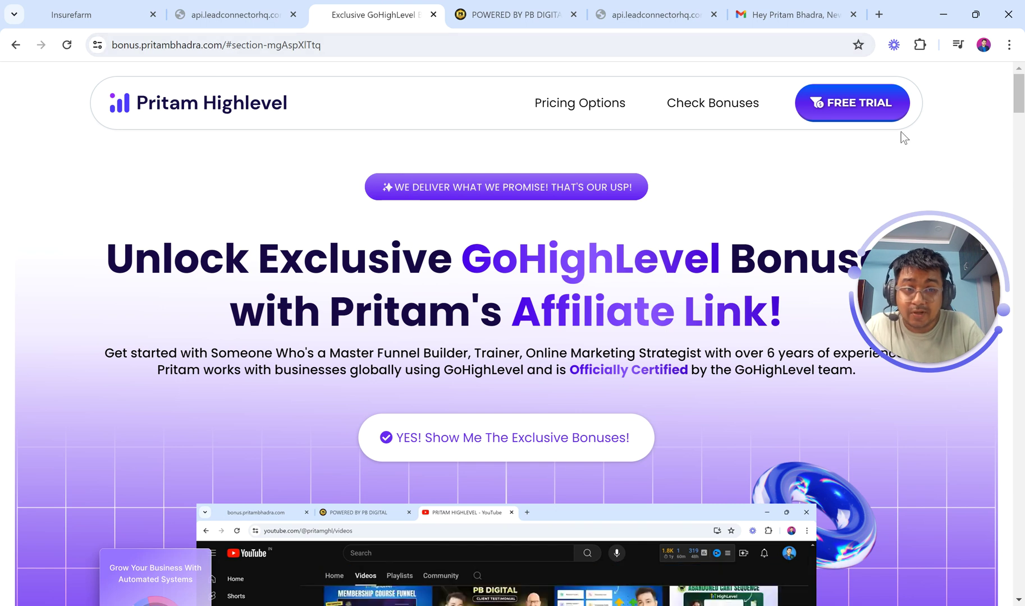
# - Scroll the bonus page to the free 1-1 Exclusive Consult Call section
pyautogui.scroll(-15, 1023, 278)
pyautogui.scroll(-10, 1023, 278)
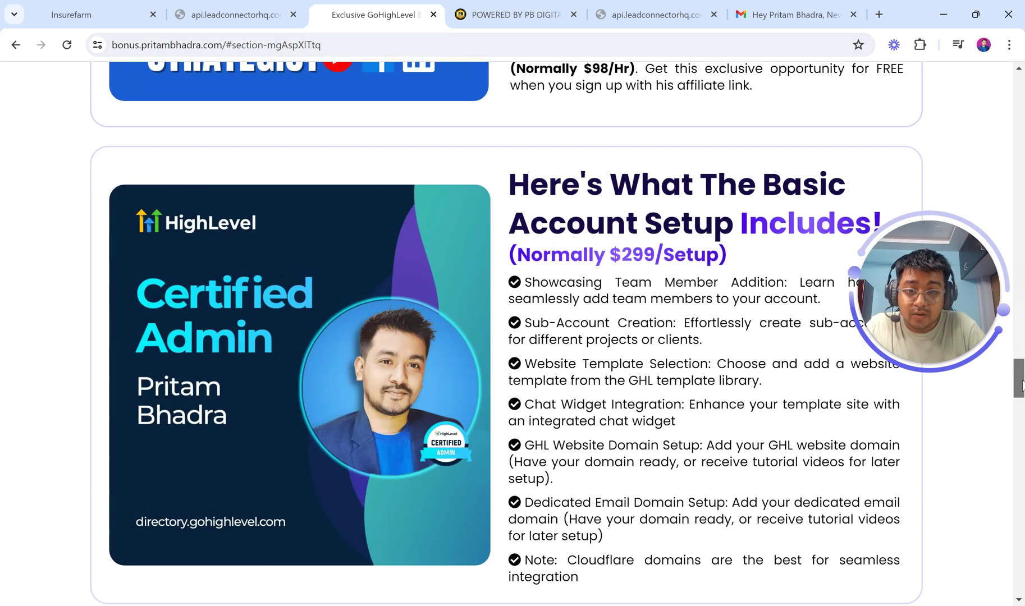
pyautogui.scroll(2, 1023, 354)
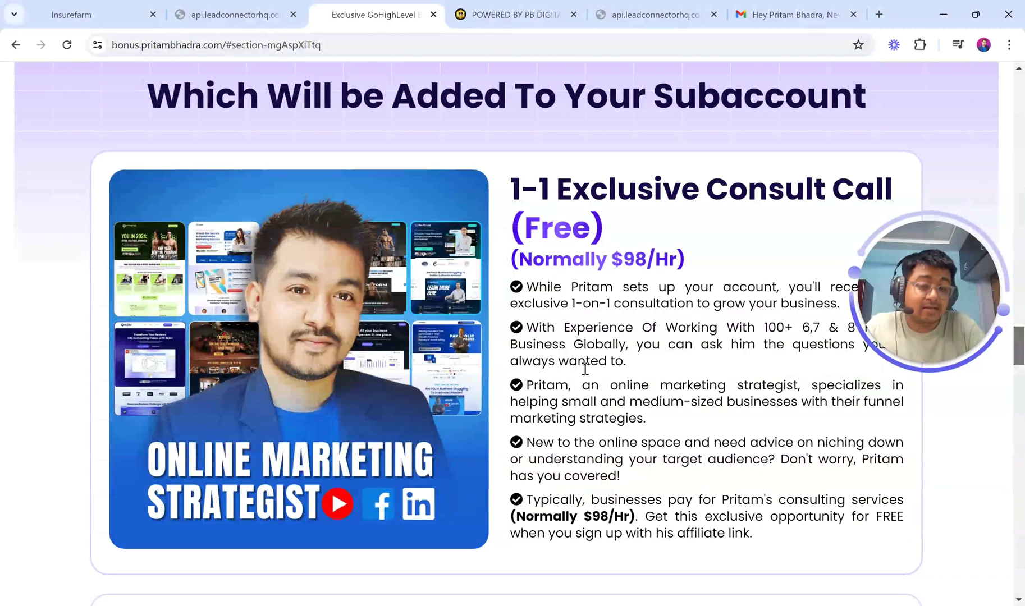